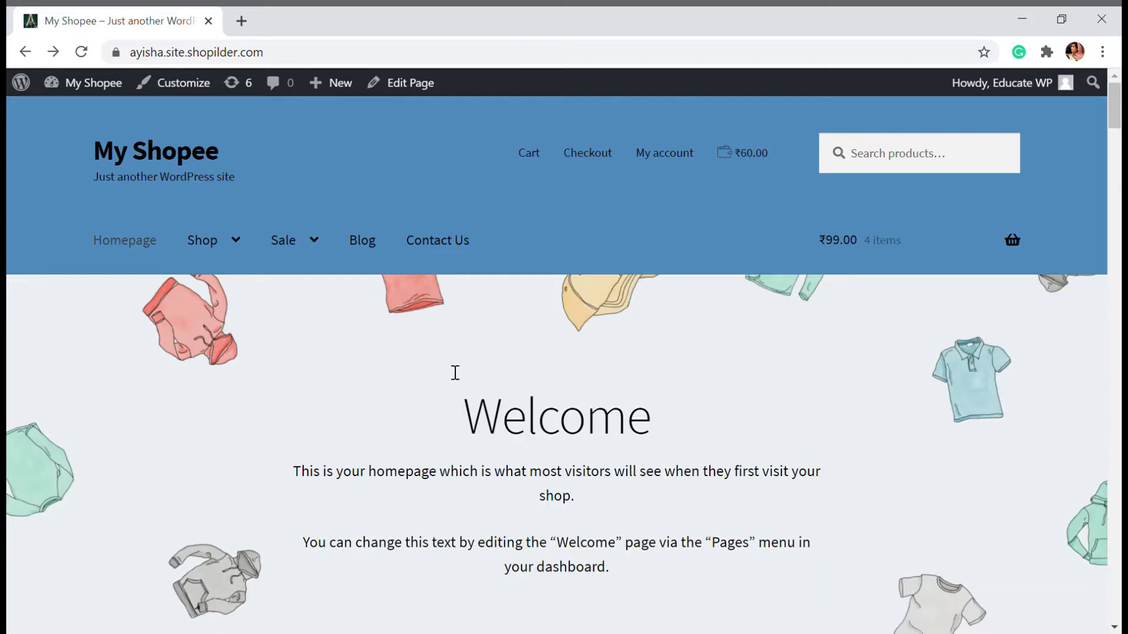
Go to the store's Weekend Sale page and open it for editing.
{"action": "mouse_move", "coordinate": [278, 254]}
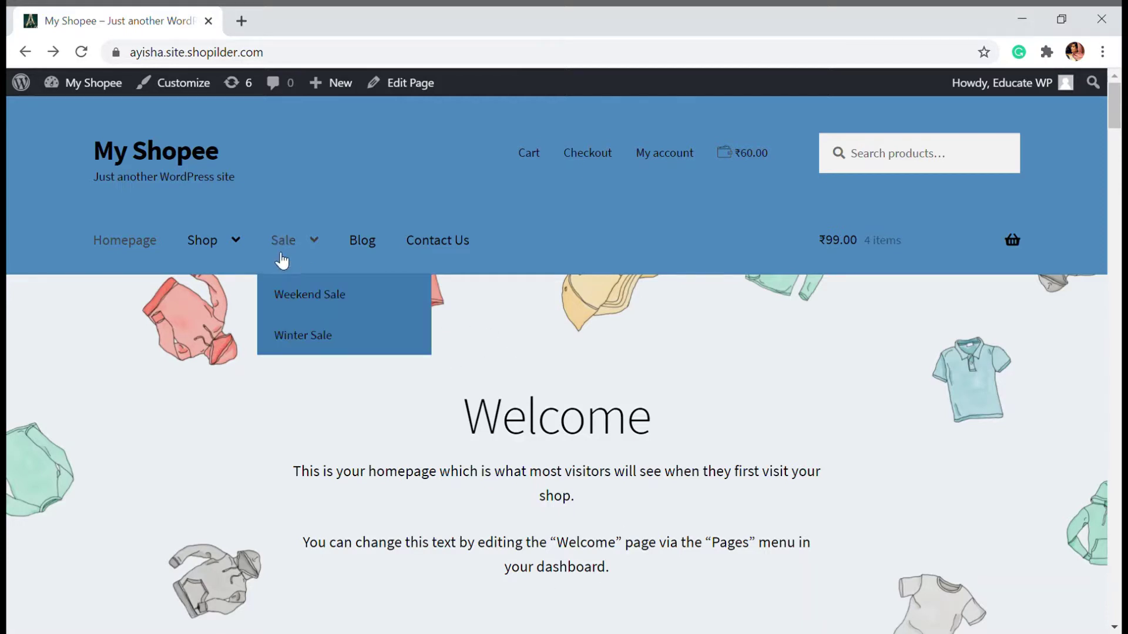
{"action": "left_click", "coordinate": [324, 312]}
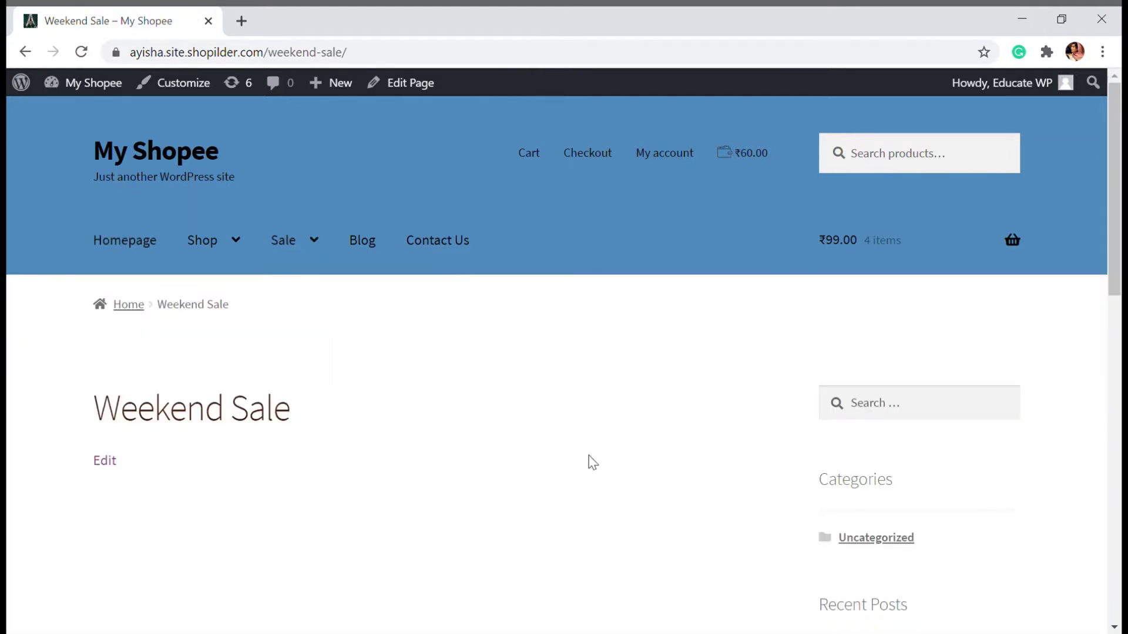
{"action": "scroll", "coordinate": [497, 527], "scroll_direction": "down", "scroll_amount": 1}
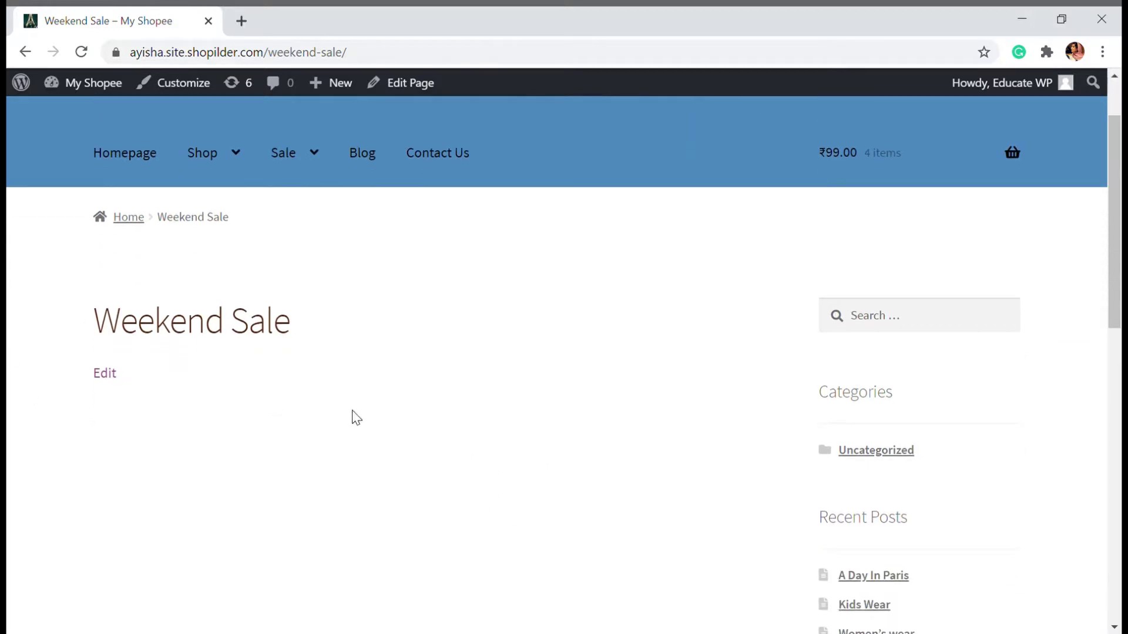
{"action": "scroll", "coordinate": [353, 418], "scroll_direction": "down", "scroll_amount": 1}
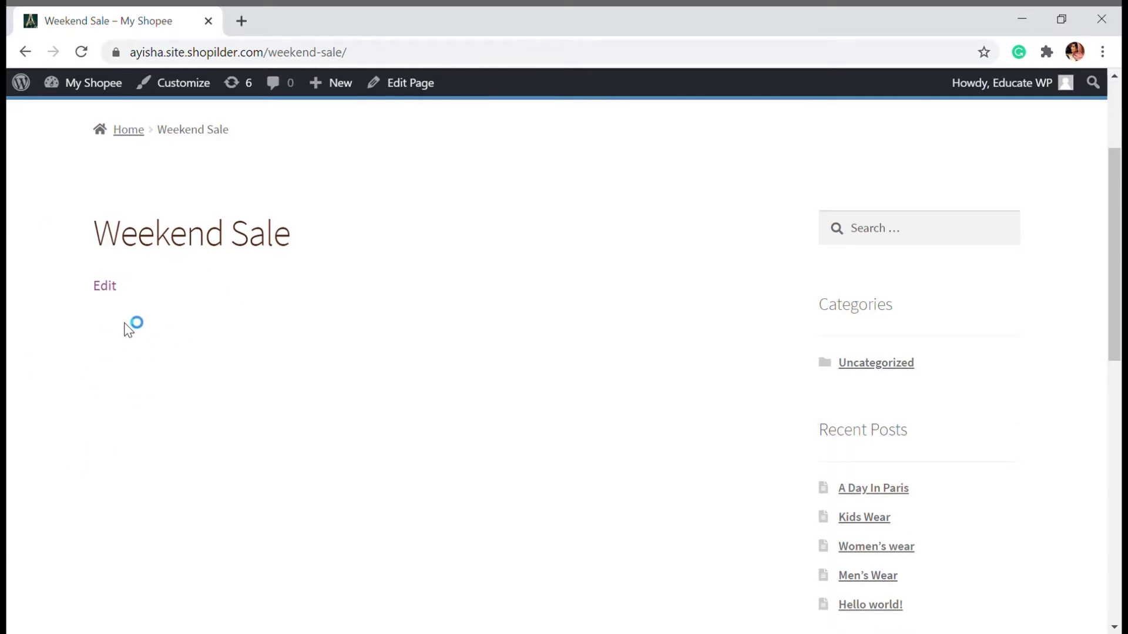
{"action": "left_click", "coordinate": [107, 288]}
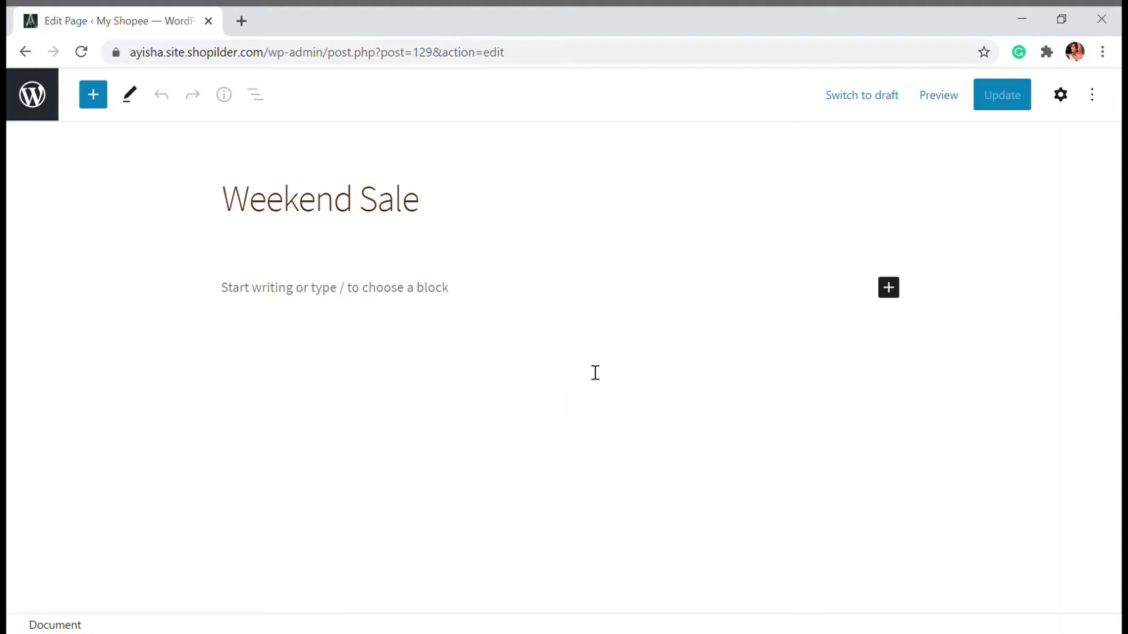
Browse the available WooCommerce blocks and preview what each offers, from All Reviews to Active Product Filters.
{"action": "left_click", "coordinate": [96, 97]}
{"action": "scroll", "coordinate": [121, 247], "scroll_direction": "down", "scroll_amount": 15}
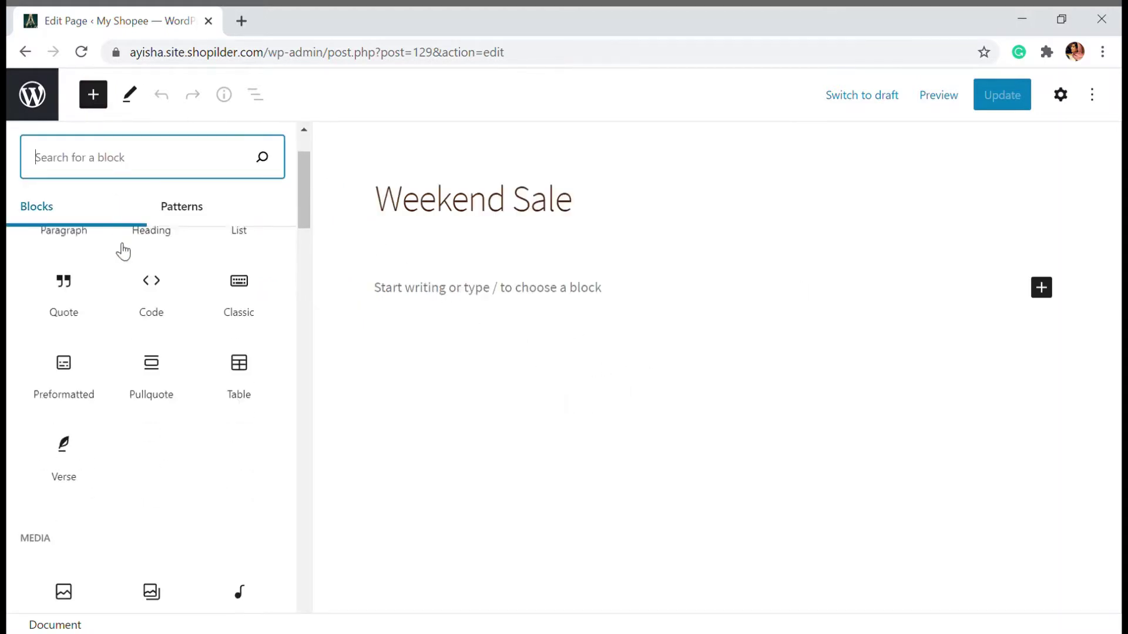
{"action": "scroll", "coordinate": [145, 428], "scroll_direction": "down", "scroll_amount": 18}
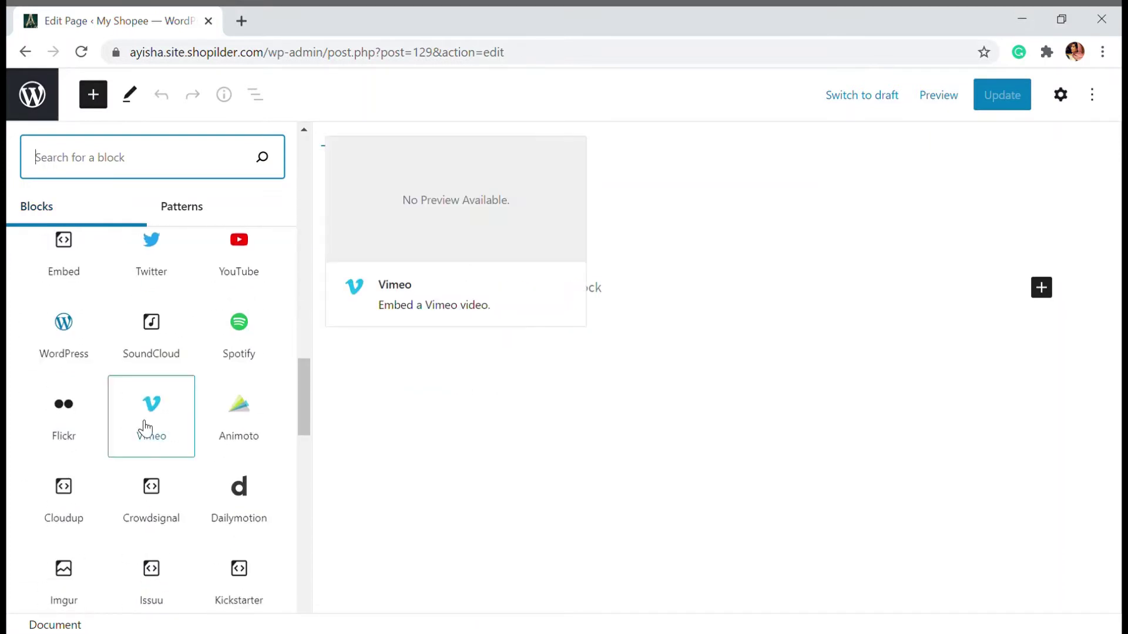
{"action": "scroll", "coordinate": [117, 406], "scroll_direction": "down", "scroll_amount": 5}
{"action": "scroll", "coordinate": [64, 346], "scroll_direction": "up", "scroll_amount": 2}
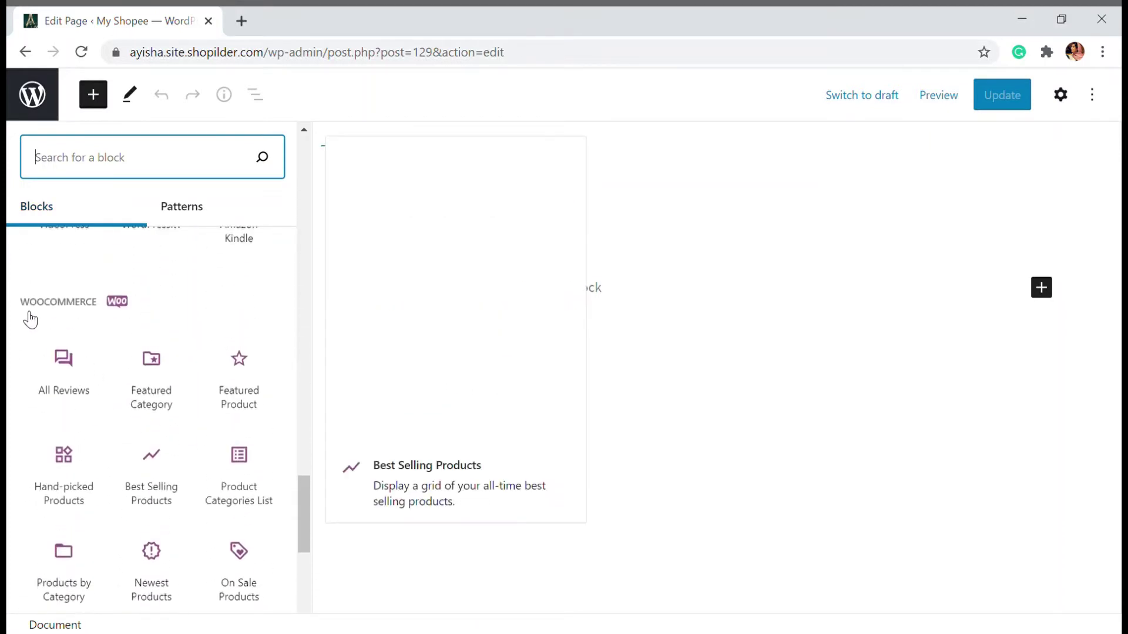
{"action": "mouse_move", "coordinate": [87, 382]}
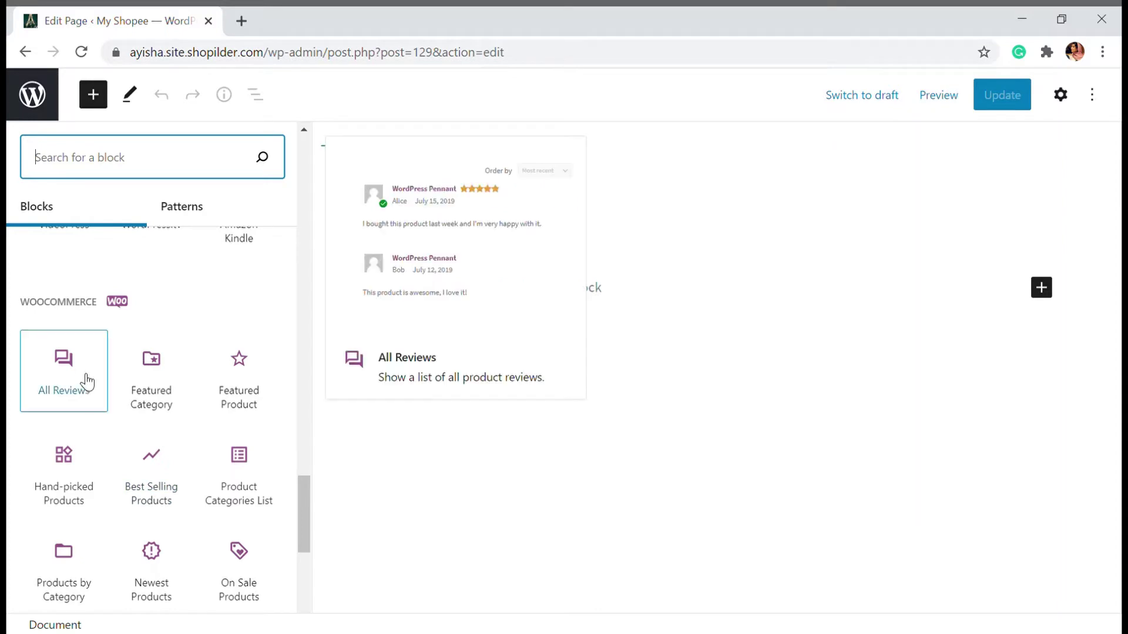
{"action": "mouse_move", "coordinate": [183, 382]}
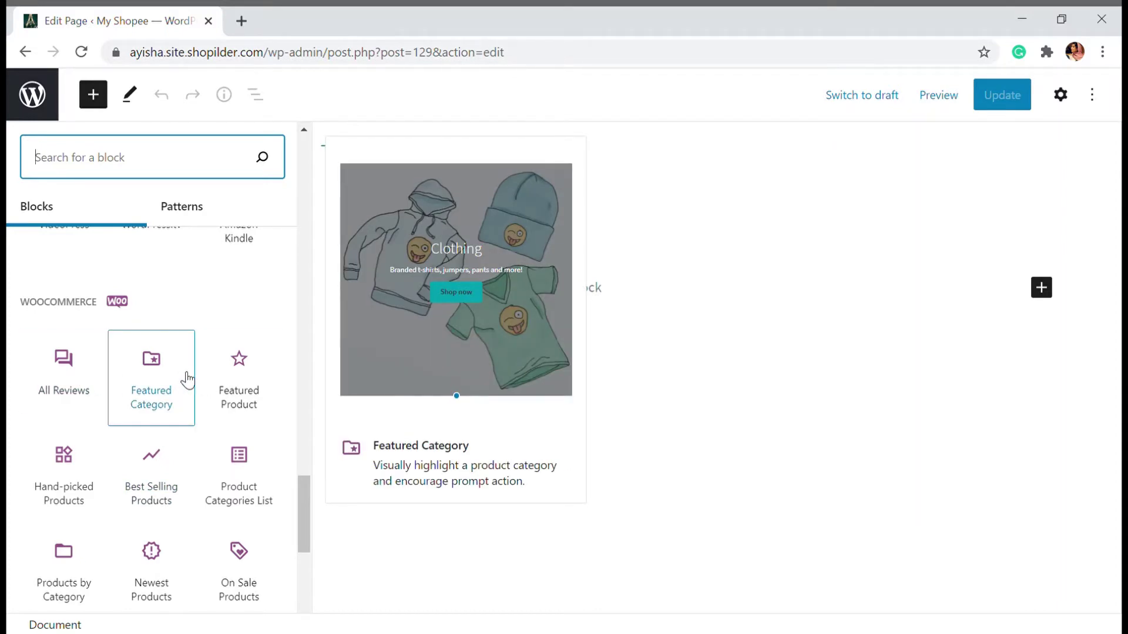
{"action": "mouse_move", "coordinate": [236, 378]}
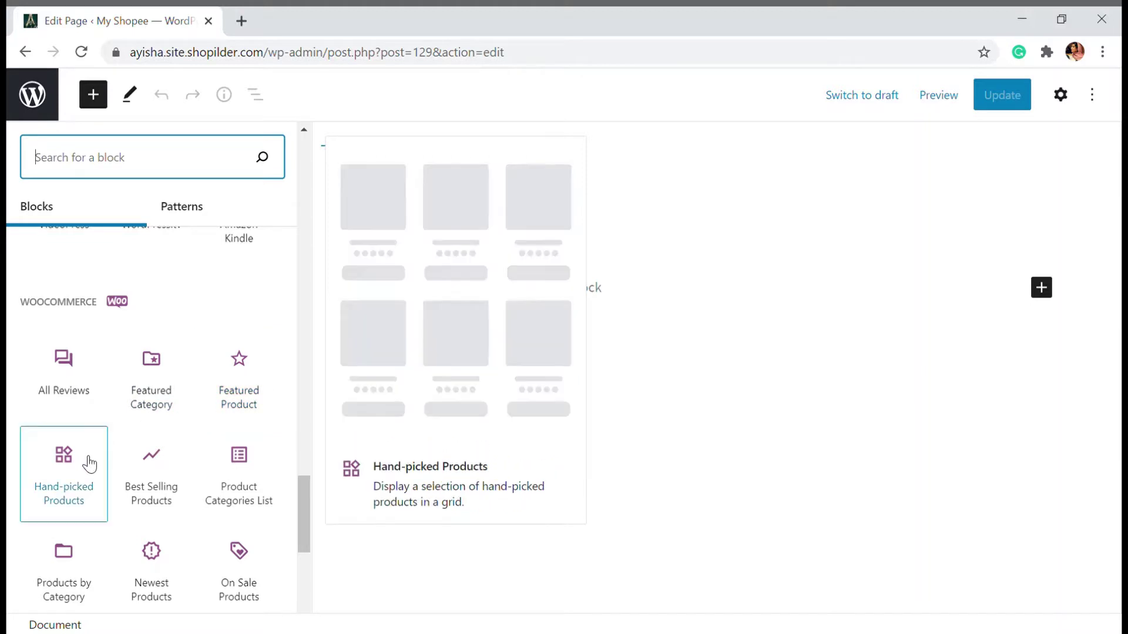
{"action": "mouse_move", "coordinate": [176, 478]}
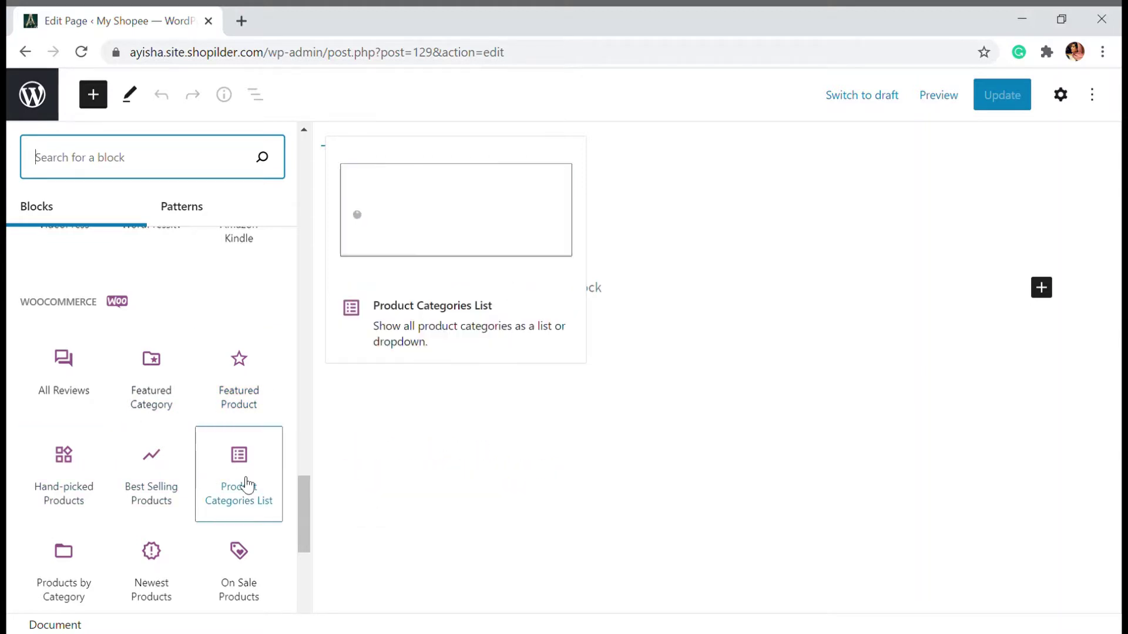
{"action": "scroll", "coordinate": [245, 479], "scroll_direction": "down", "scroll_amount": 1}
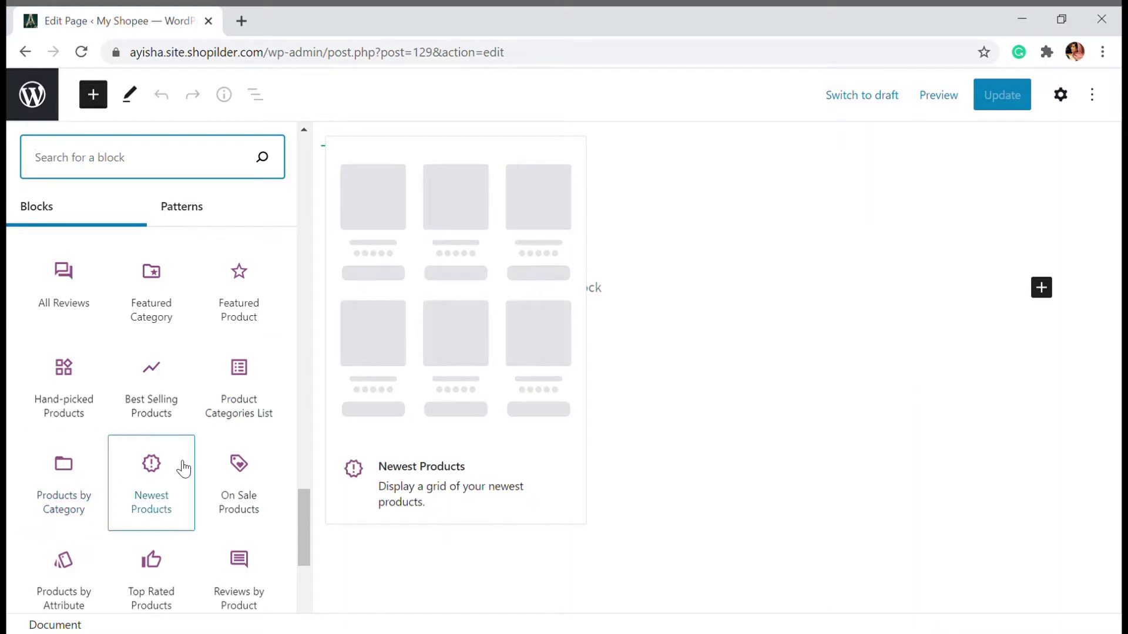
{"action": "scroll", "coordinate": [244, 482], "scroll_direction": "down", "scroll_amount": 1}
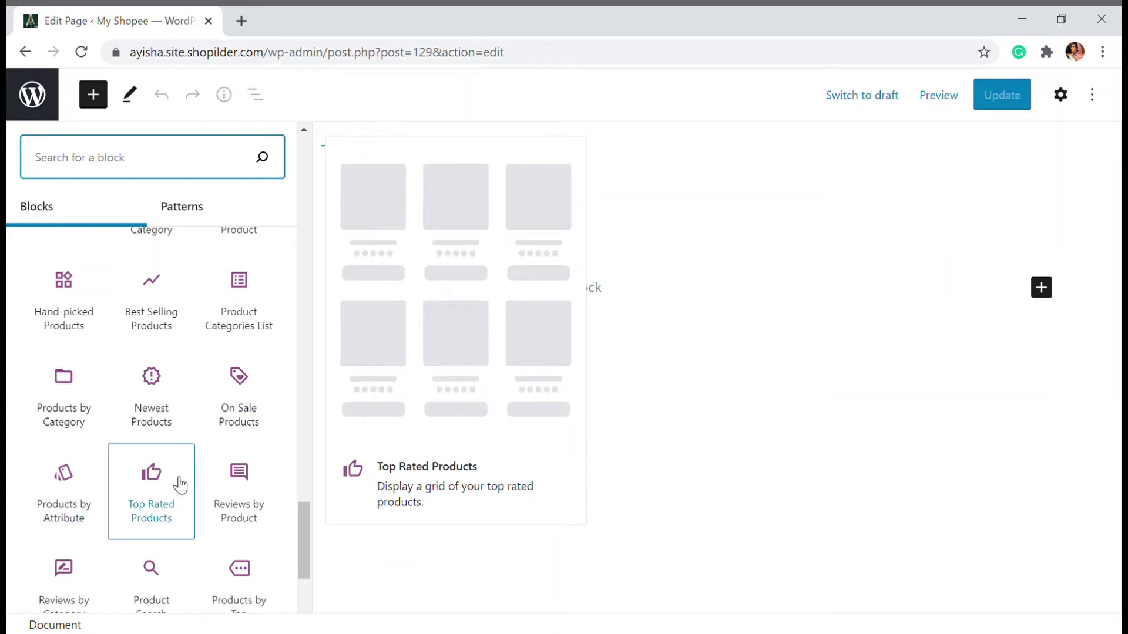
{"action": "scroll", "coordinate": [243, 483], "scroll_direction": "down", "scroll_amount": 1}
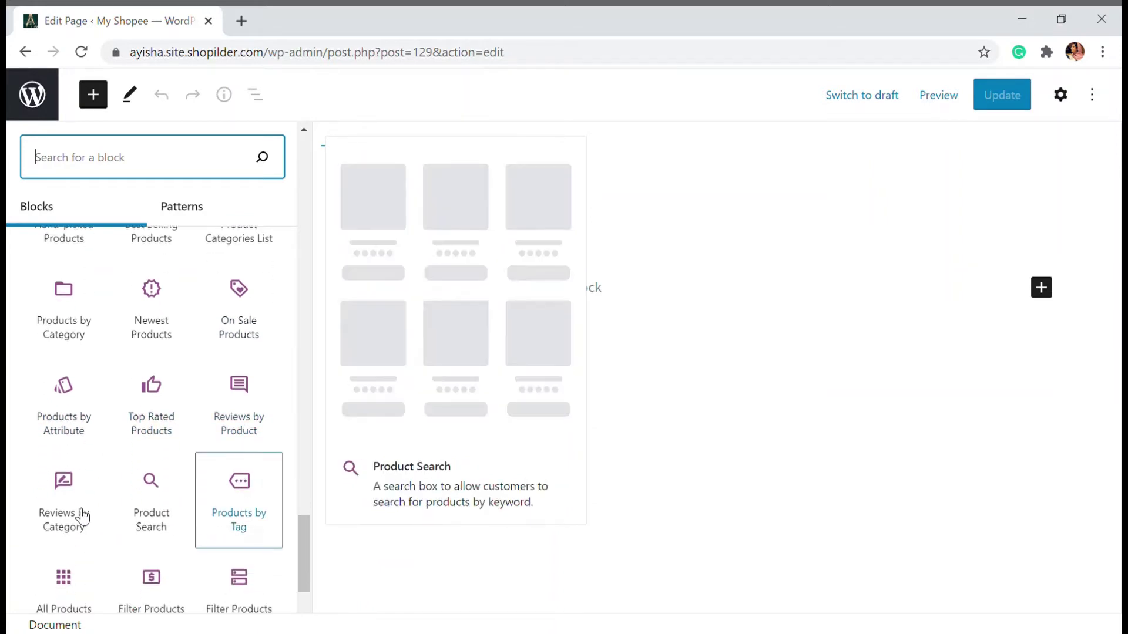
{"action": "scroll", "coordinate": [182, 476], "scroll_direction": "down", "scroll_amount": 2}
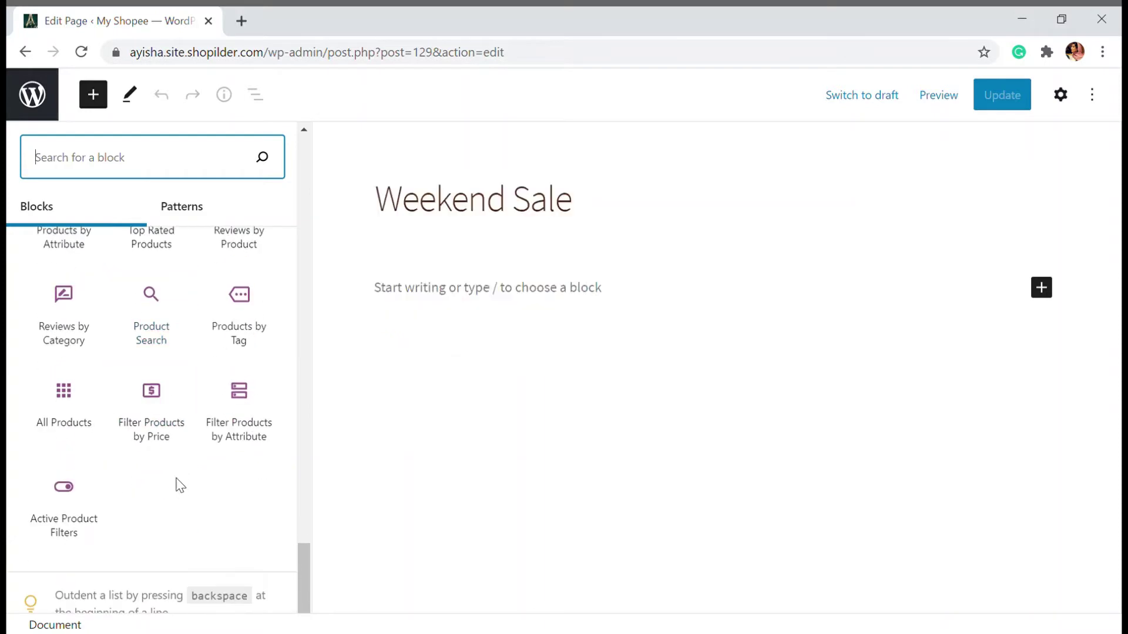
{"action": "scroll", "coordinate": [179, 488], "scroll_direction": "up", "scroll_amount": 1}
{"action": "scroll", "coordinate": [183, 492], "scroll_direction": "up", "scroll_amount": 10}
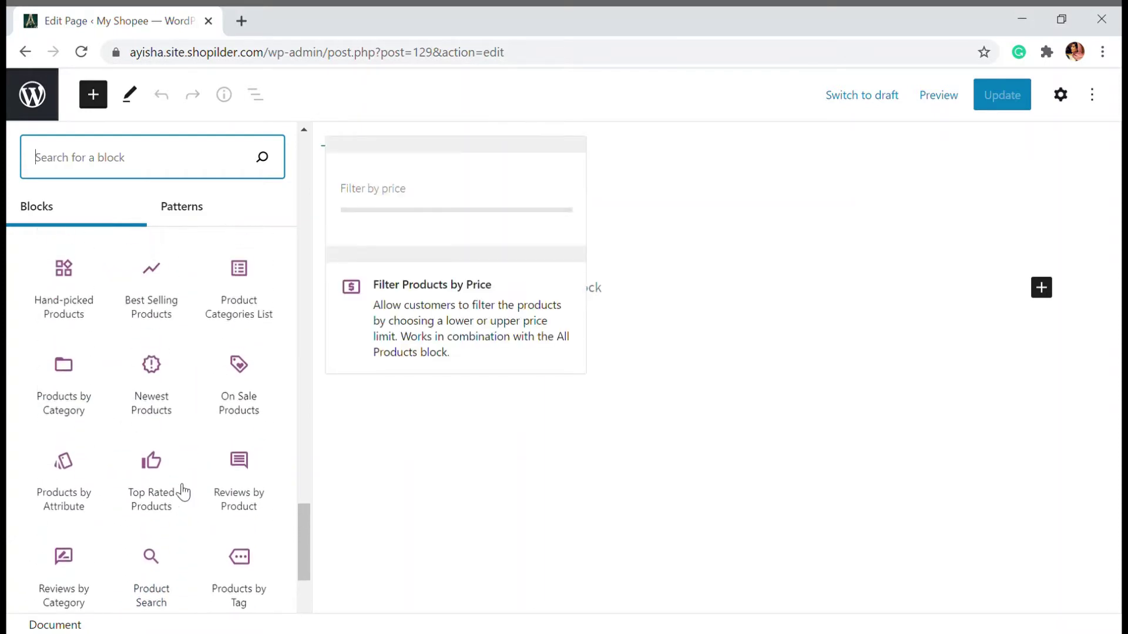
{"action": "scroll", "coordinate": [184, 487], "scroll_direction": "up", "scroll_amount": 4}
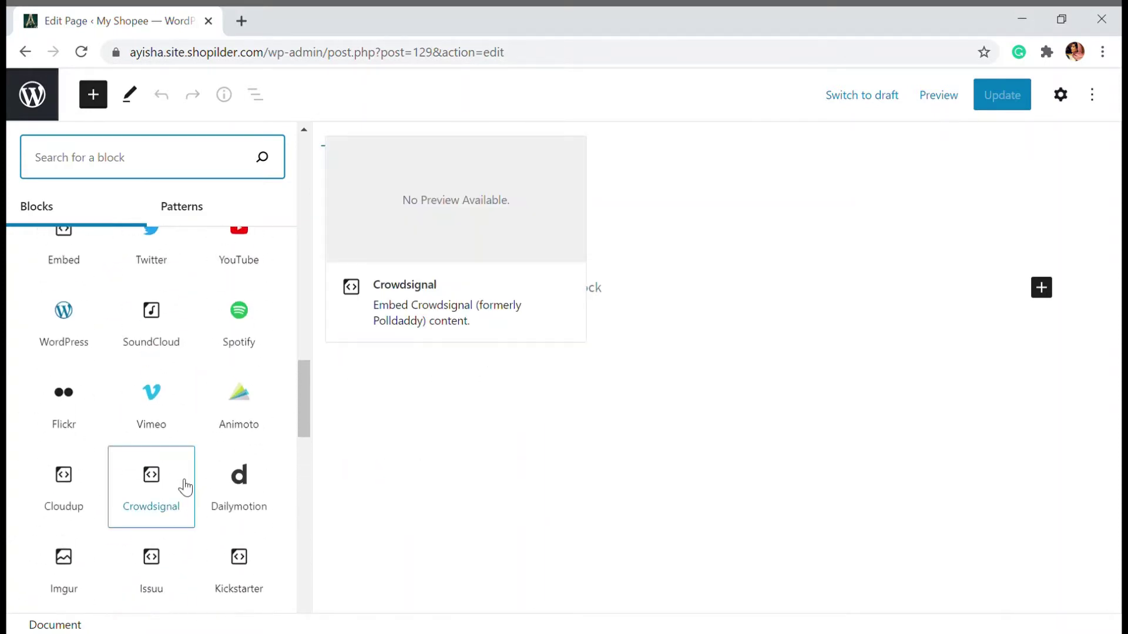
{"action": "scroll", "coordinate": [193, 485], "scroll_direction": "down", "scroll_amount": 8}
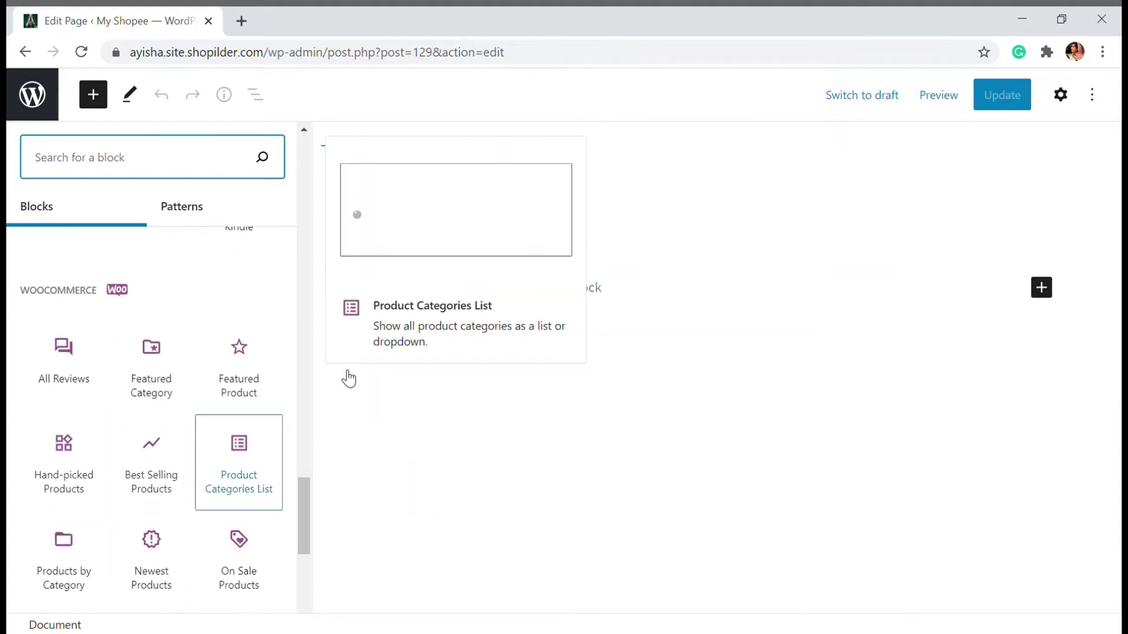
Insert a Columns block below the Weekend Sale title and choose the 30 / 70 layout.
{"action": "scroll", "coordinate": [207, 299], "scroll_direction": "up", "scroll_amount": 6}
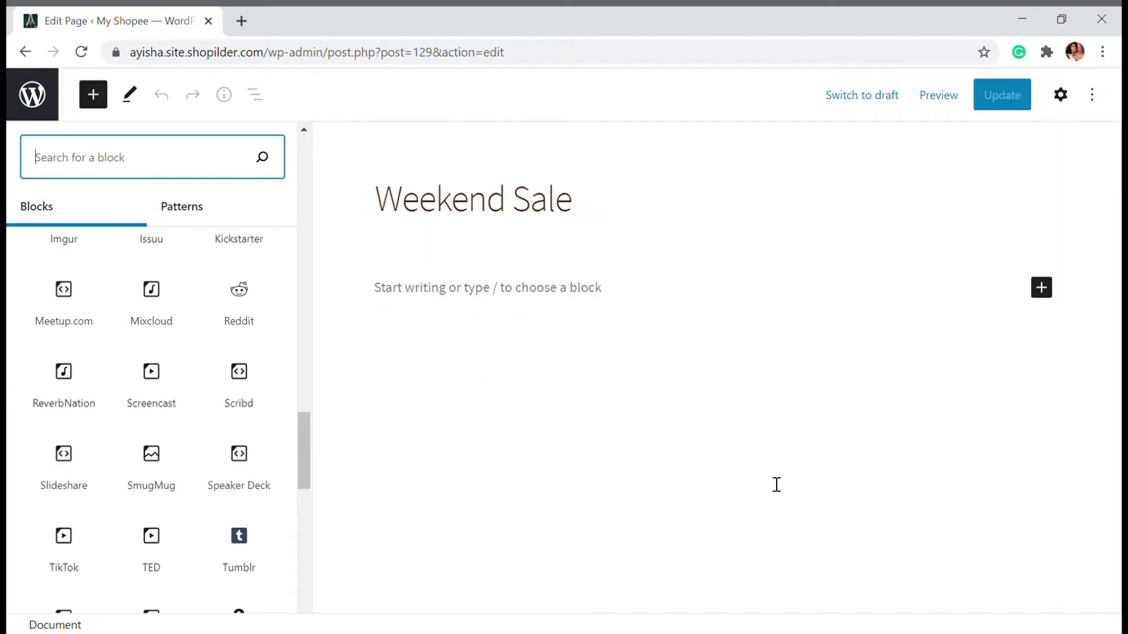
{"action": "scroll", "coordinate": [70, 466], "scroll_direction": "up", "scroll_amount": 18}
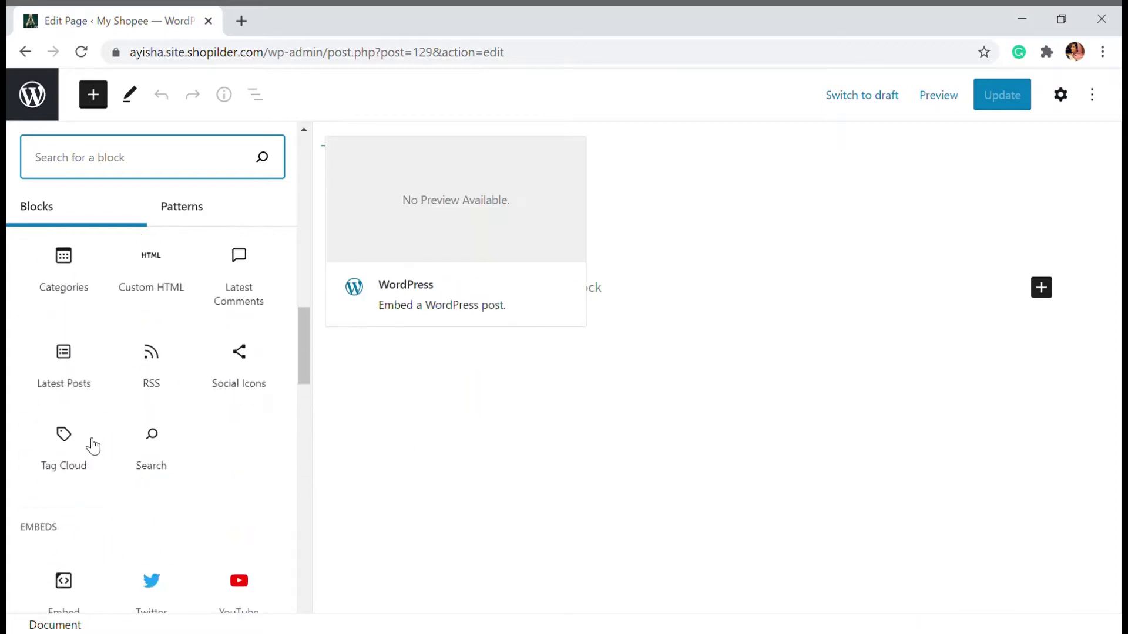
{"action": "scroll", "coordinate": [122, 388], "scroll_direction": "down", "scroll_amount": 4}
{"action": "scroll", "coordinate": [139, 415], "scroll_direction": "up", "scroll_amount": 2}
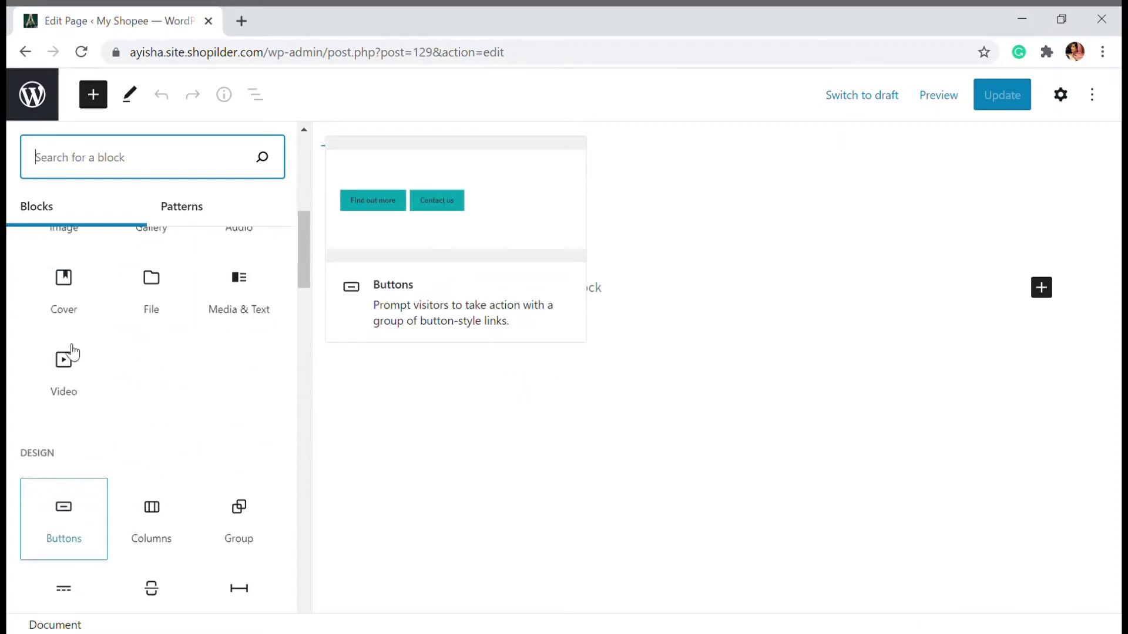
{"action": "scroll", "coordinate": [70, 352], "scroll_direction": "up", "scroll_amount": 4}
{"action": "scroll", "coordinate": [171, 422], "scroll_direction": "down", "scroll_amount": 3}
{"action": "scroll", "coordinate": [70, 412], "scroll_direction": "down", "scroll_amount": 4}
{"action": "scroll", "coordinate": [114, 345], "scroll_direction": "up", "scroll_amount": 3}
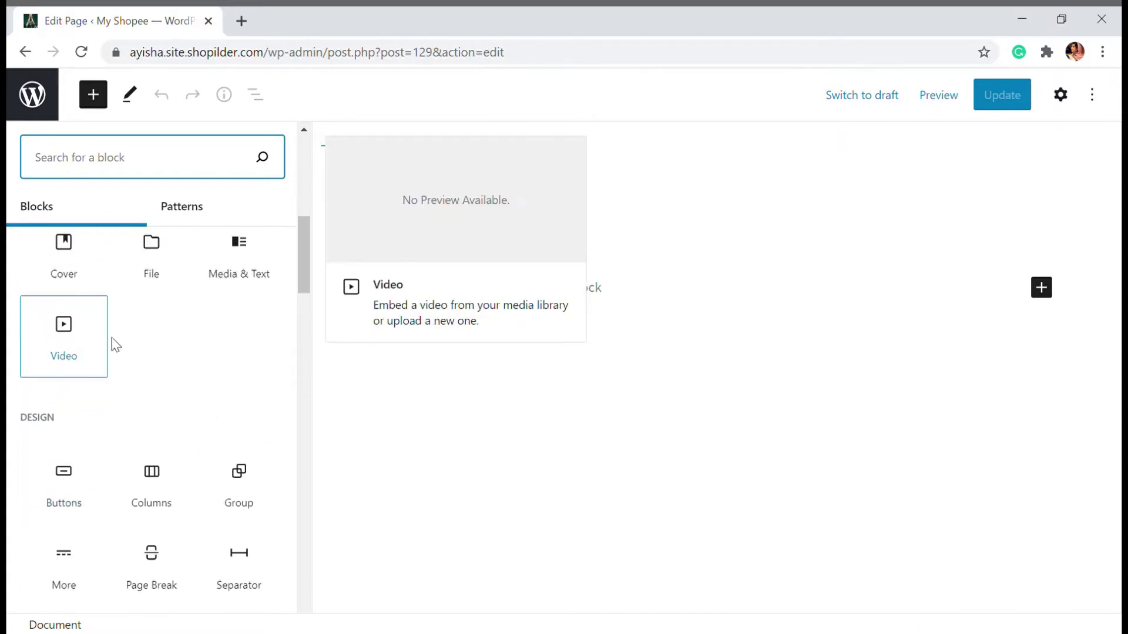
{"action": "scroll", "coordinate": [136, 418], "scroll_direction": "down", "scroll_amount": 1}
{"action": "scroll", "coordinate": [136, 412], "scroll_direction": "up", "scroll_amount": 8}
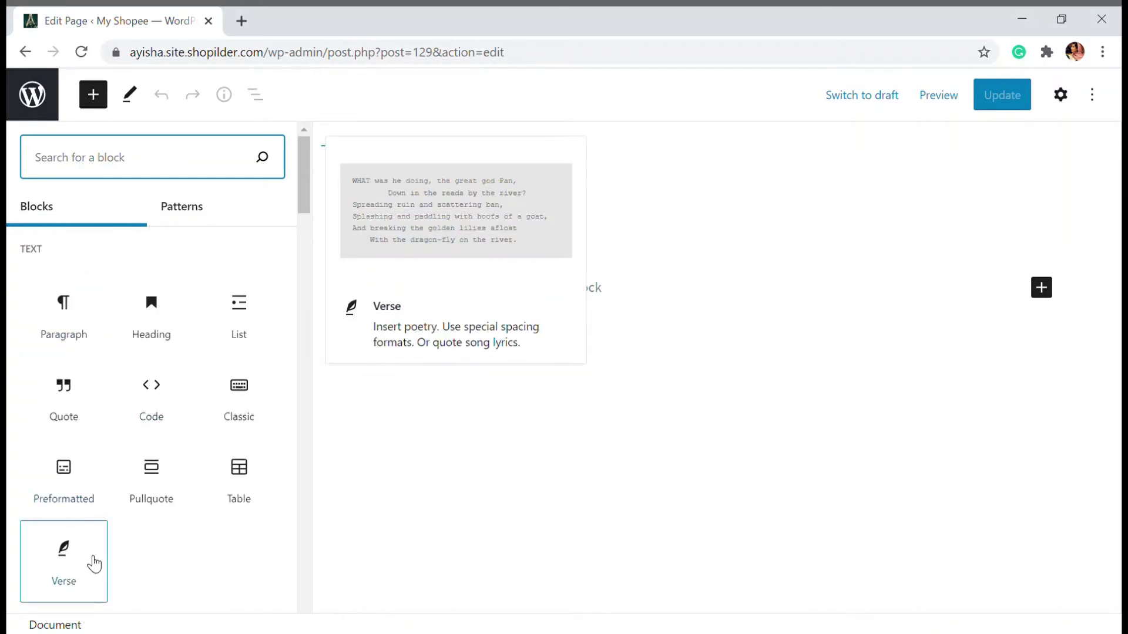
{"action": "scroll", "coordinate": [64, 447], "scroll_direction": "down", "scroll_amount": 5}
{"action": "scroll", "coordinate": [90, 528], "scroll_direction": "down", "scroll_amount": 3}
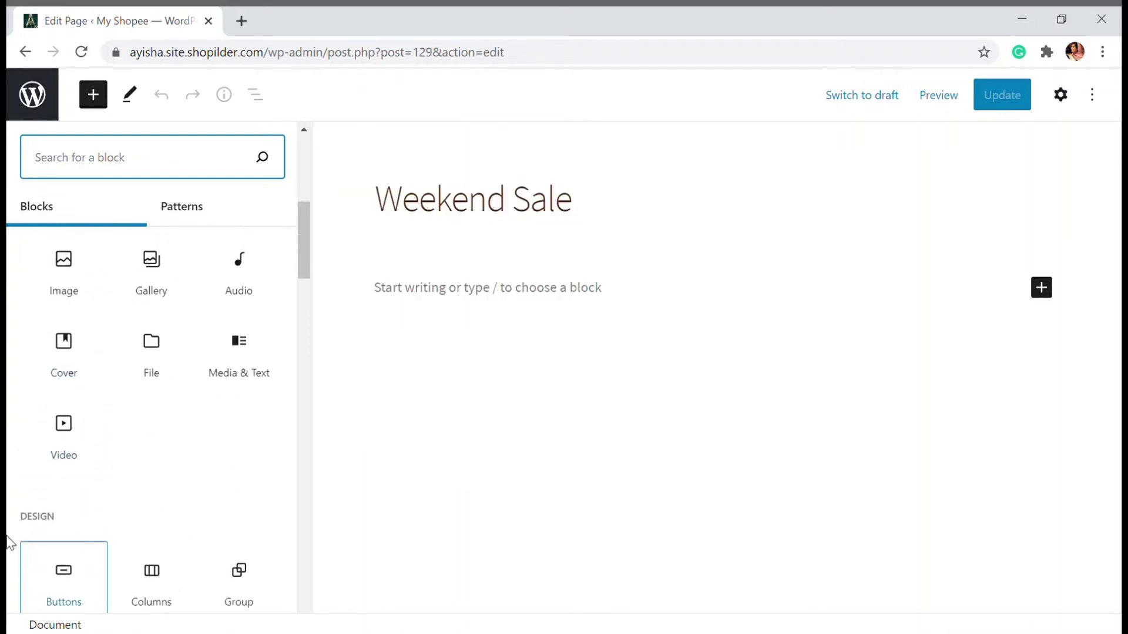
{"action": "scroll", "coordinate": [165, 532], "scroll_direction": "down", "scroll_amount": 3}
{"action": "scroll", "coordinate": [162, 530], "scroll_direction": "down", "scroll_amount": 1}
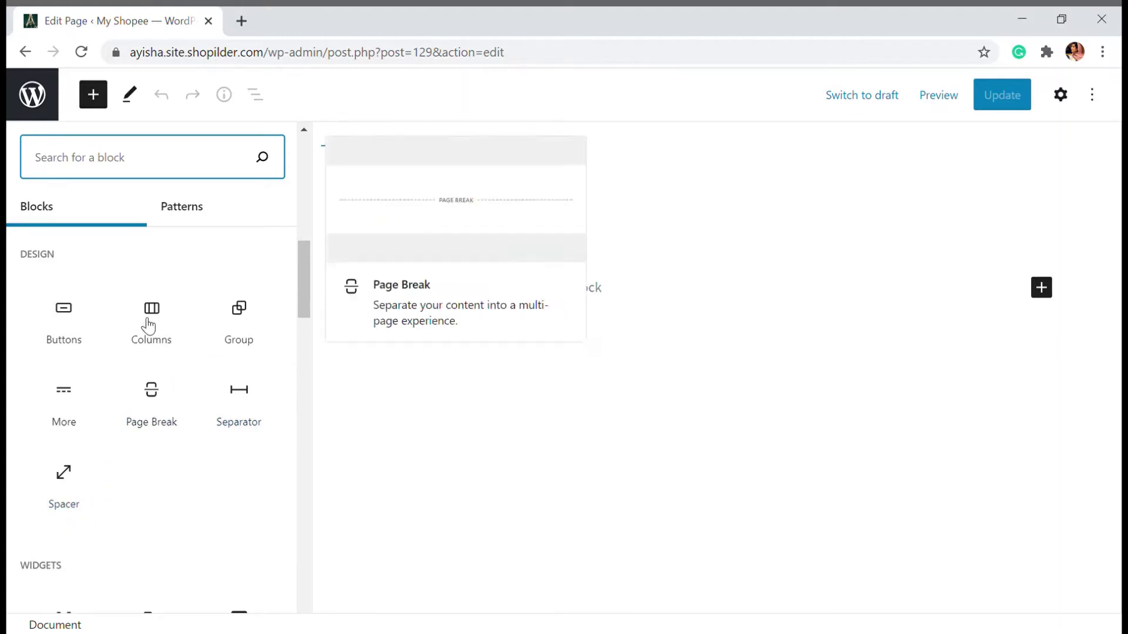
{"action": "left_click", "coordinate": [179, 330]}
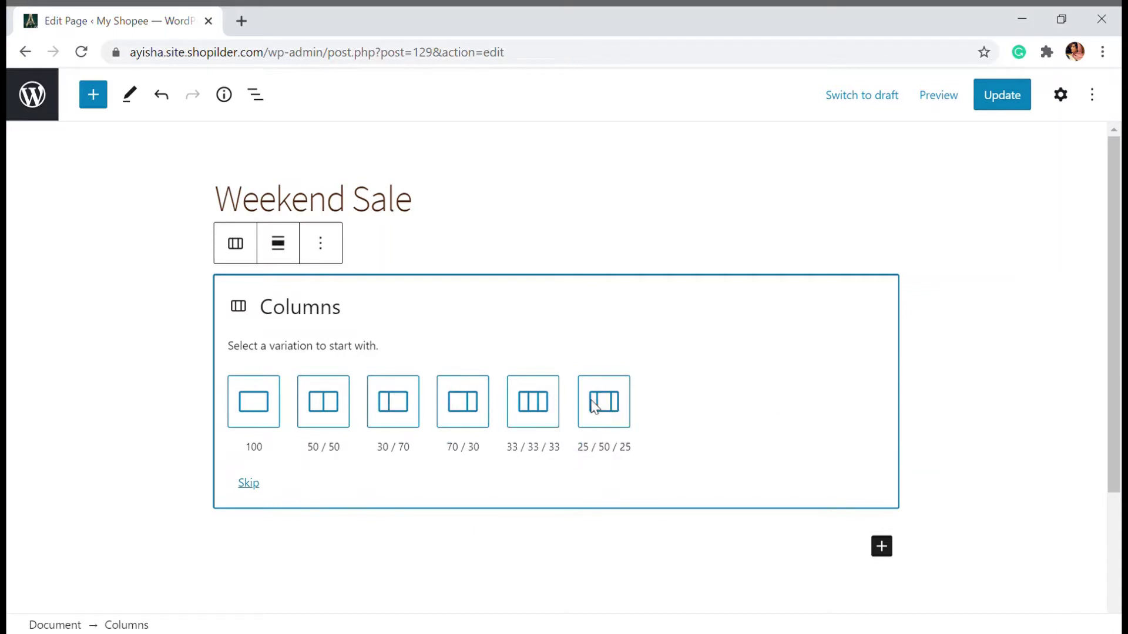
{"action": "left_click", "coordinate": [411, 406]}
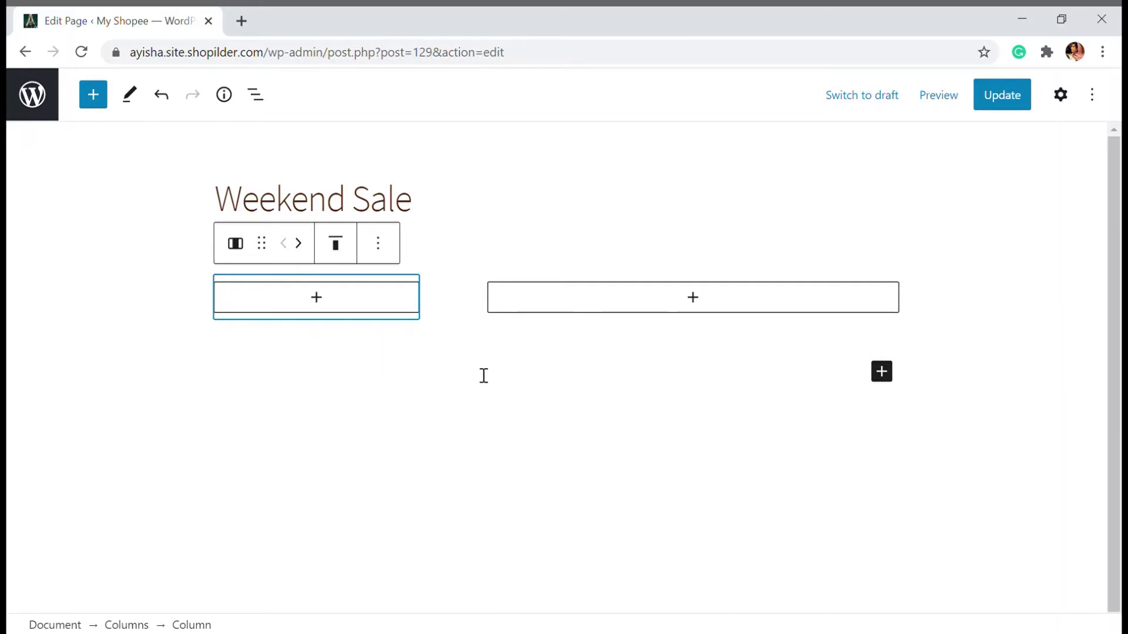
Add a WooCommerce Product Search block inside the narrow 30% column.
{"action": "left_click", "coordinate": [332, 302]}
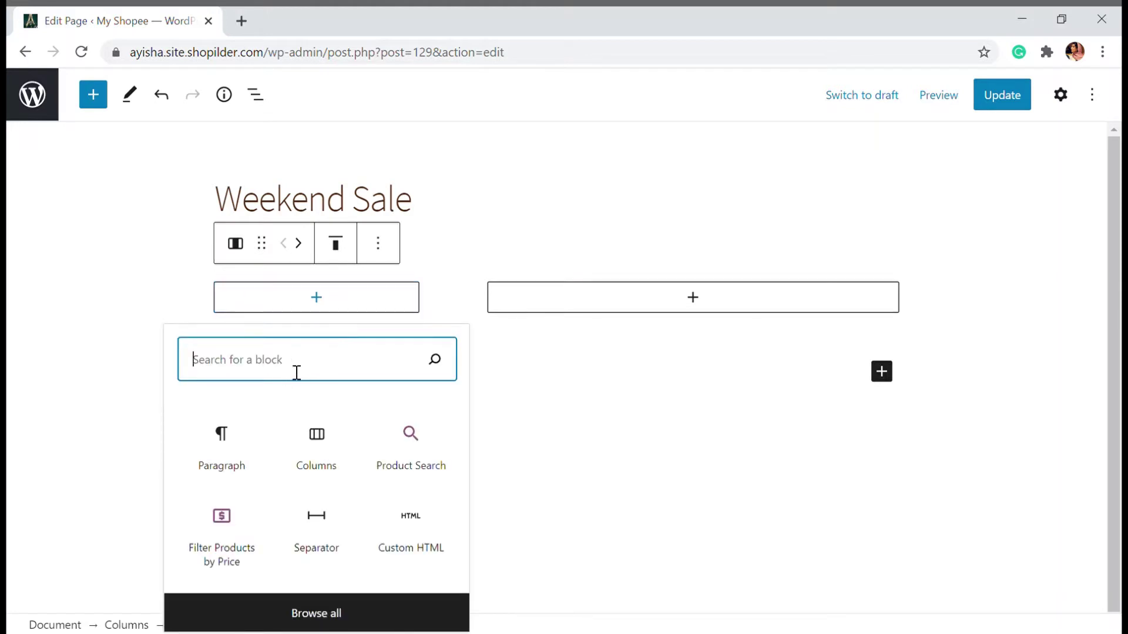
{"action": "left_click", "coordinate": [339, 612]}
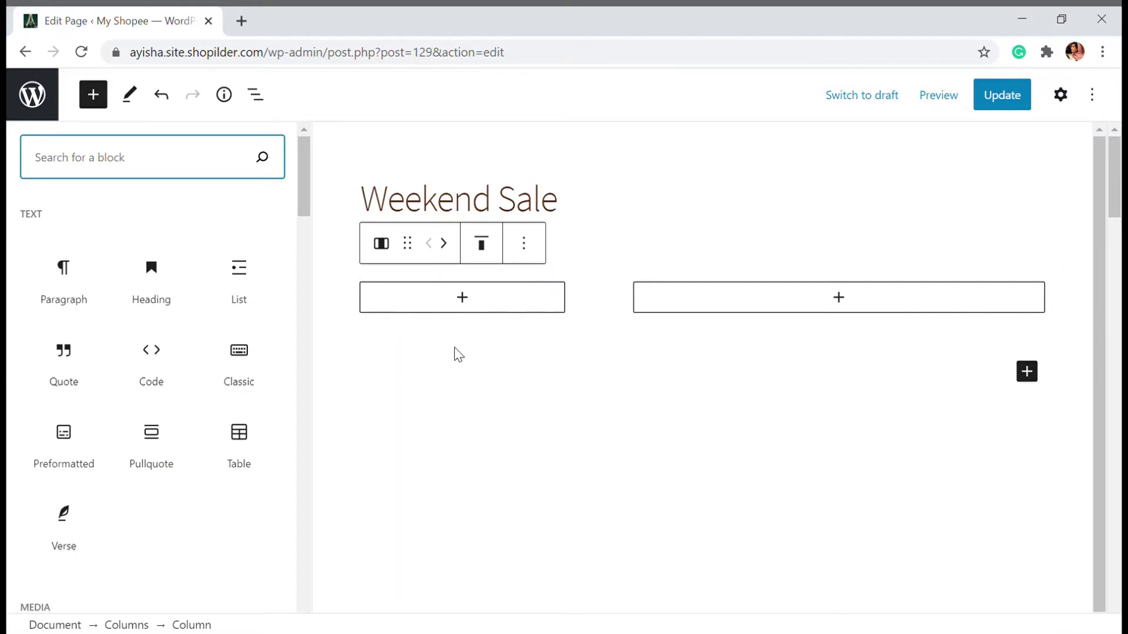
{"action": "scroll", "coordinate": [186, 413], "scroll_direction": "down", "scroll_amount": 15}
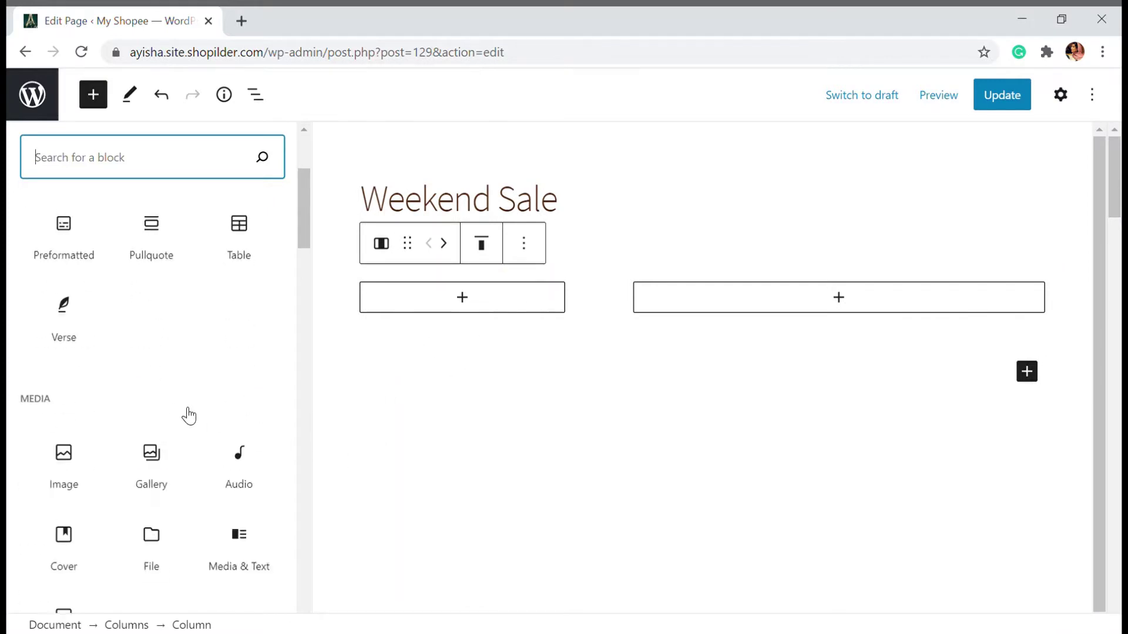
{"action": "scroll", "coordinate": [186, 413], "scroll_direction": "down", "scroll_amount": 20}
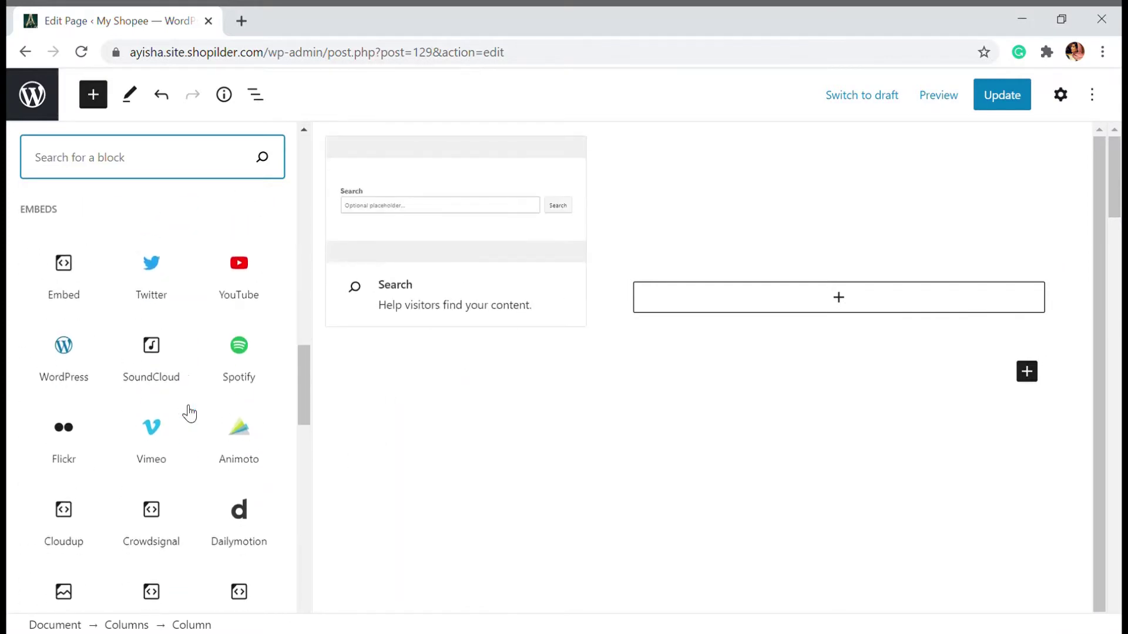
{"action": "scroll", "coordinate": [192, 408], "scroll_direction": "down", "scroll_amount": 2}
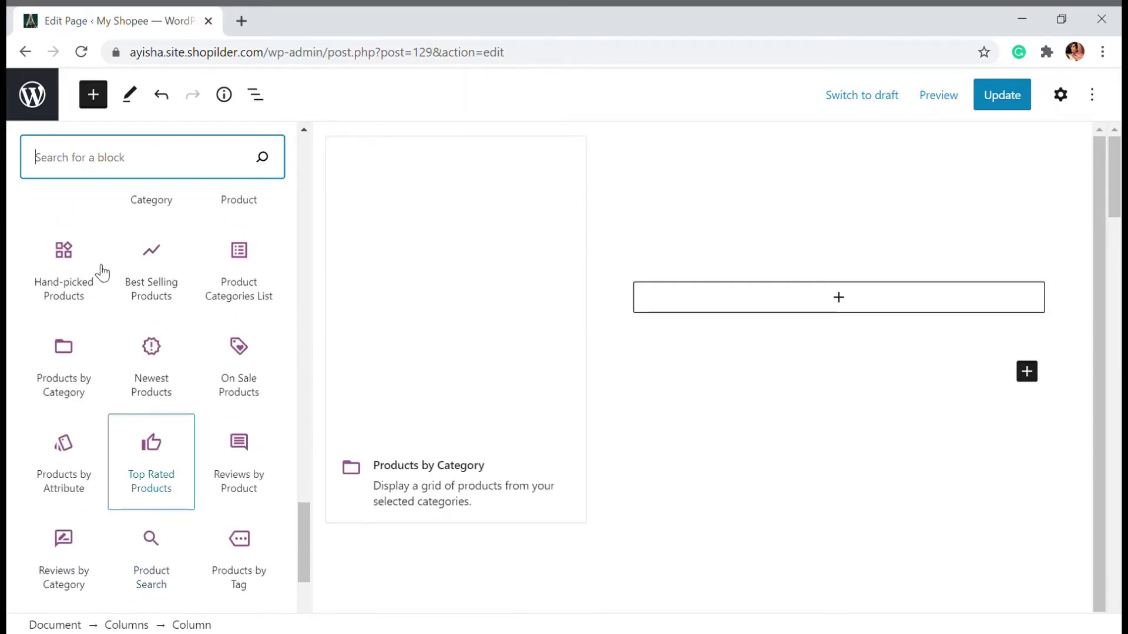
{"action": "scroll", "coordinate": [153, 329], "scroll_direction": "up", "scroll_amount": 1}
{"action": "scroll", "coordinate": [185, 411], "scroll_direction": "down", "scroll_amount": 4}
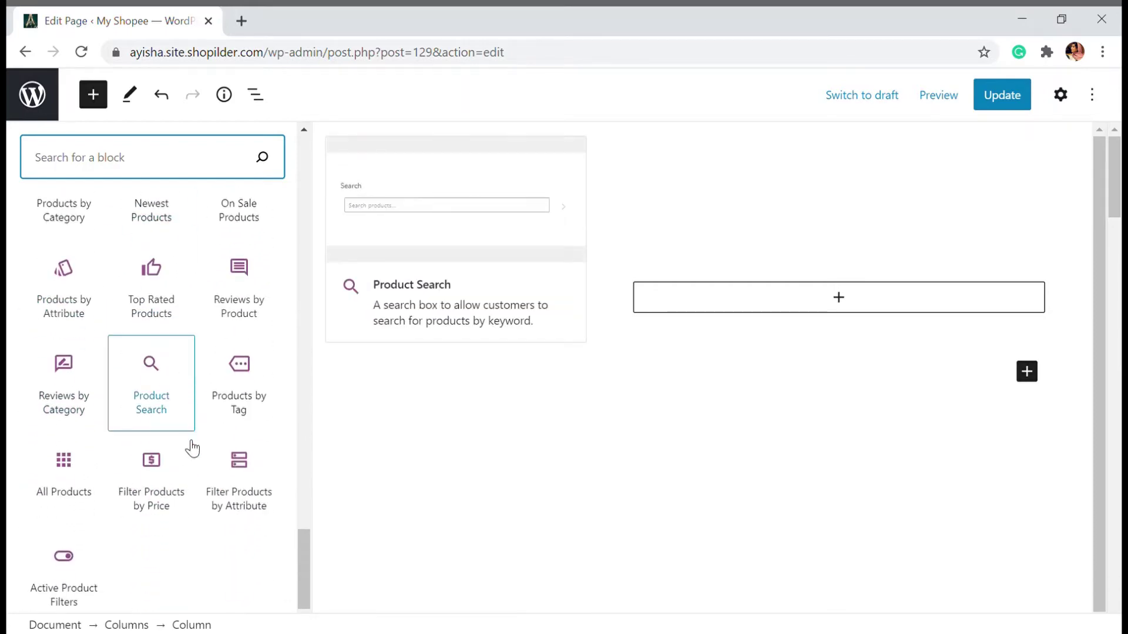
{"action": "left_click", "coordinate": [176, 390]}
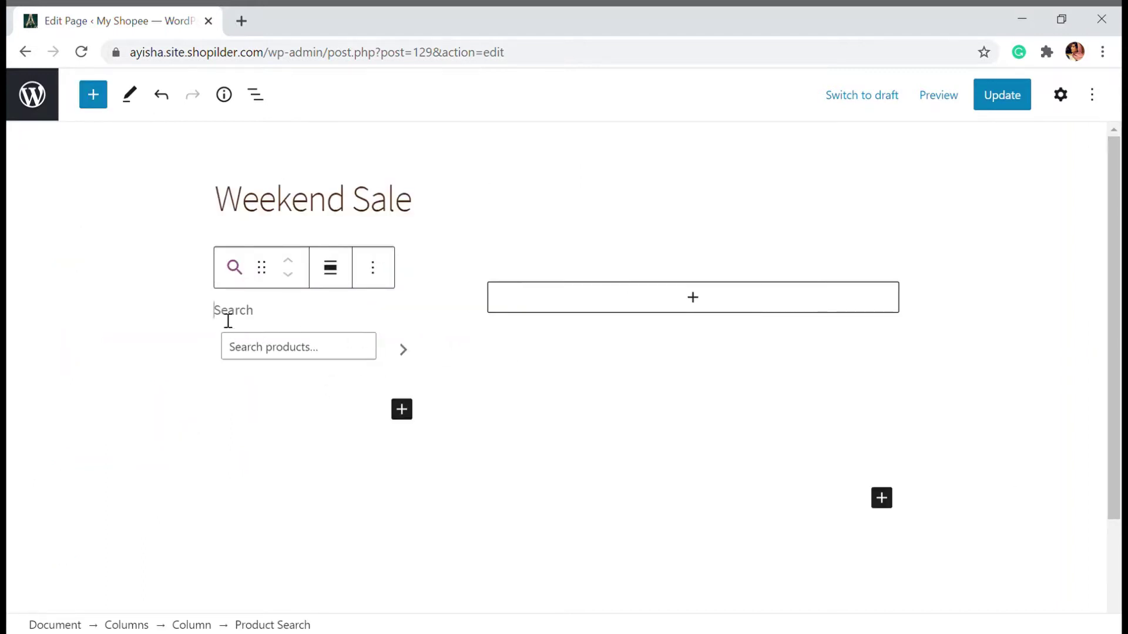
{"action": "left_click", "coordinate": [409, 416]}
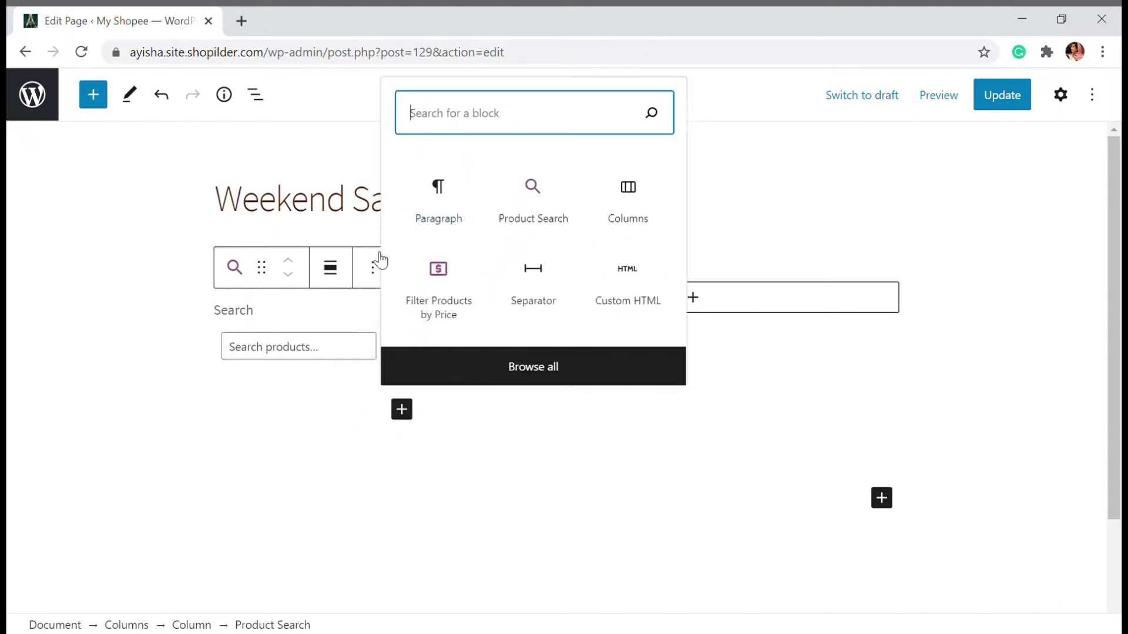
{"action": "left_click", "coordinate": [322, 420]}
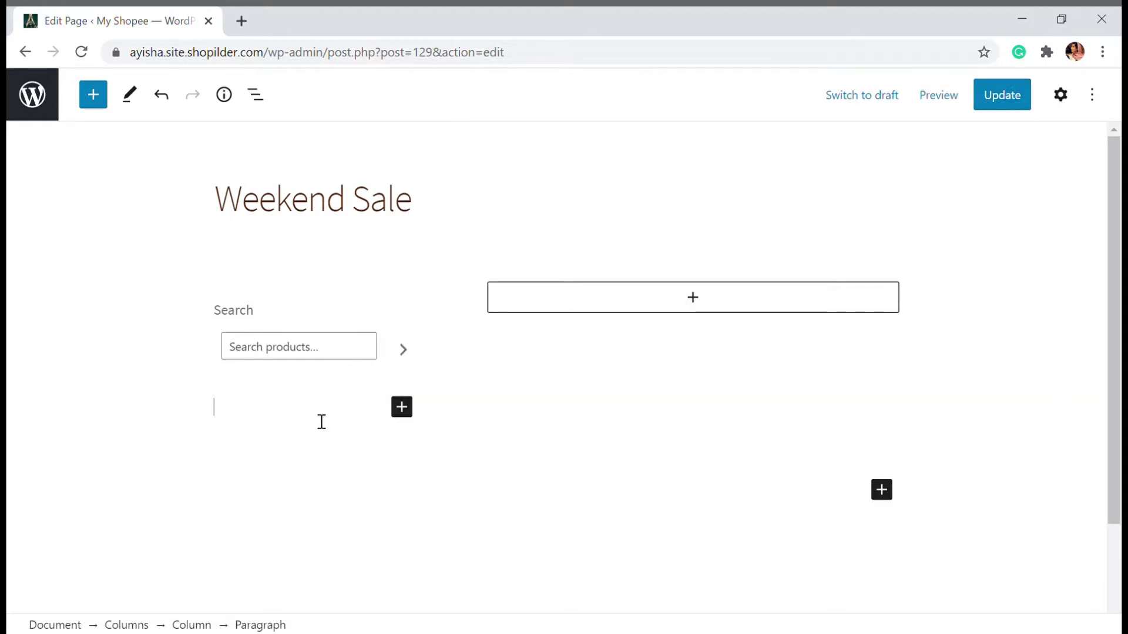
{"action": "type", "text": "/woo"}
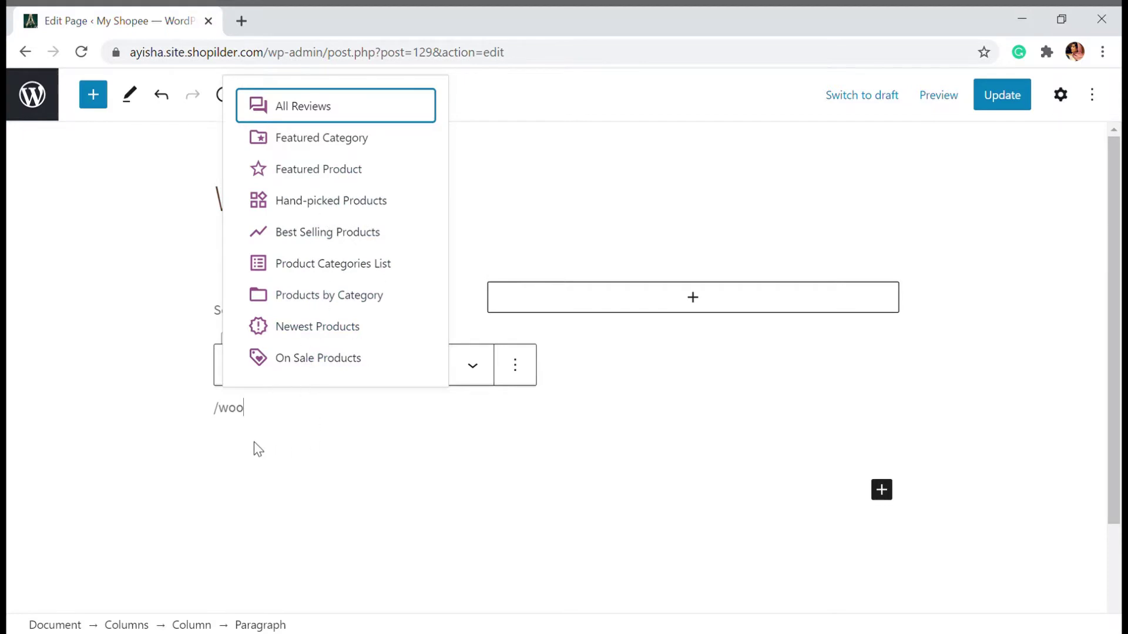
{"action": "left_click", "coordinate": [286, 427]}
{"action": "key", "text": "BackSpace"}
{"action": "key", "text": "BackSpace"}
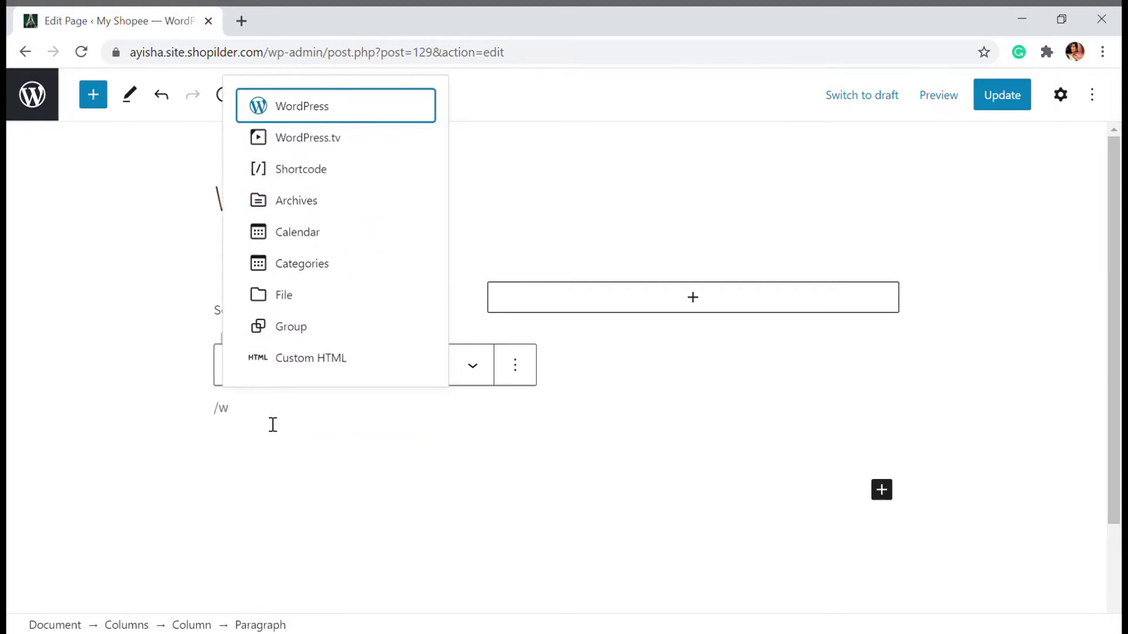
{"action": "key", "text": "BackSpace"}
{"action": "key", "text": "BackSpace"}
{"action": "key", "text": "BackSpace"}
Add a WooCommerce Filter Products by Price block to the narrow column and move it below the Product Search block.
{"action": "left_click", "coordinate": [402, 410]}
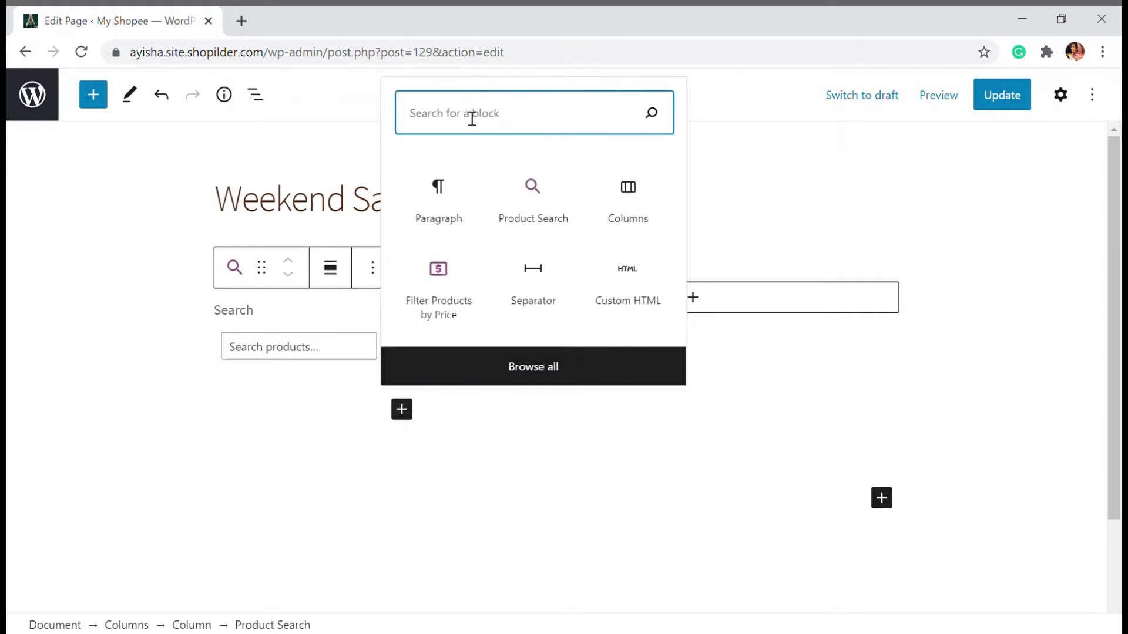
{"action": "left_click", "coordinate": [538, 370]}
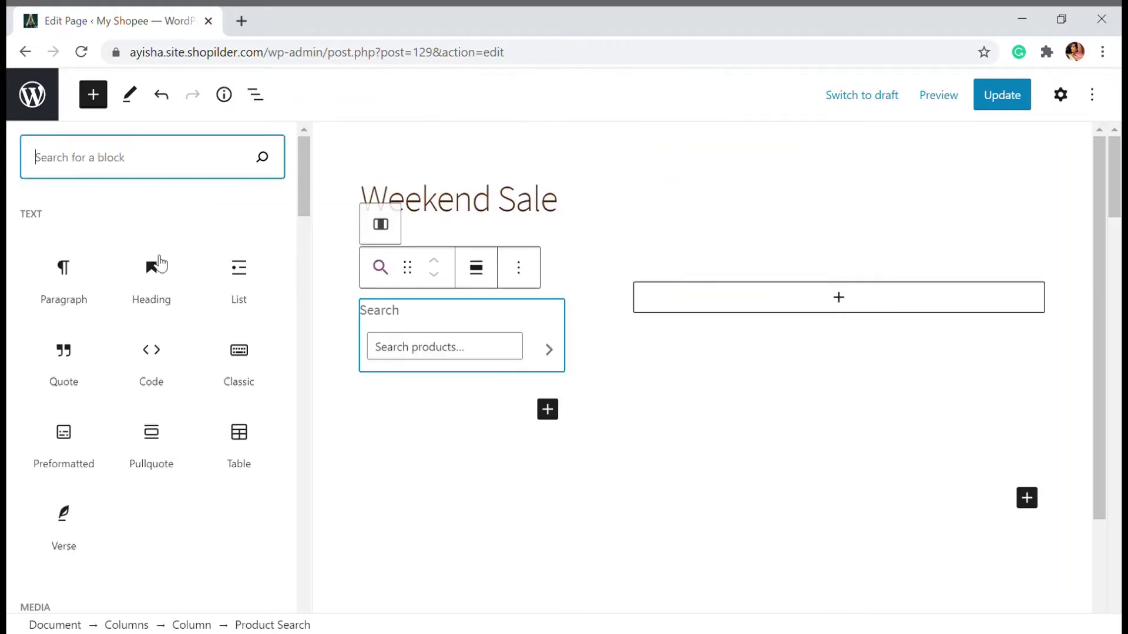
{"action": "type", "text": "woo"}
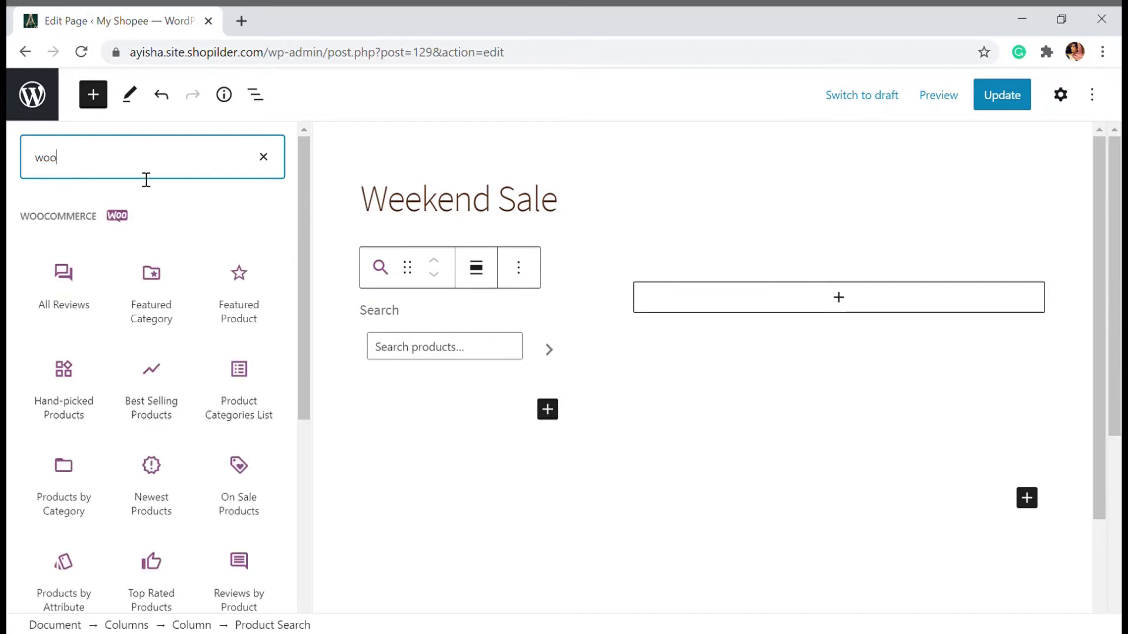
{"action": "scroll", "coordinate": [161, 378], "scroll_direction": "down", "scroll_amount": 5}
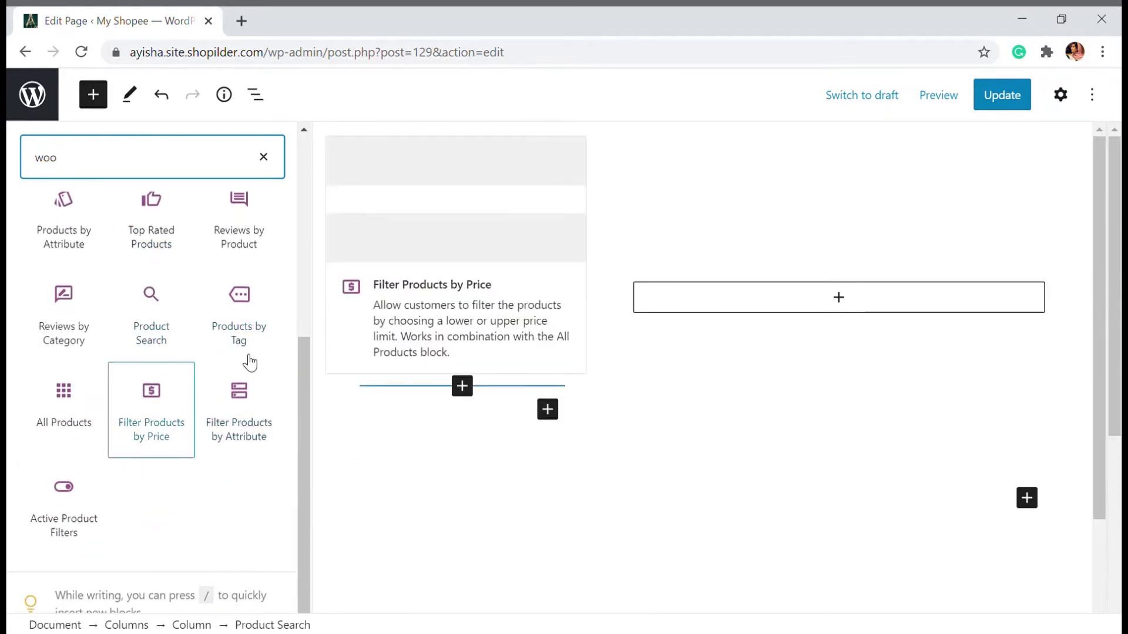
{"action": "left_click", "coordinate": [170, 423]}
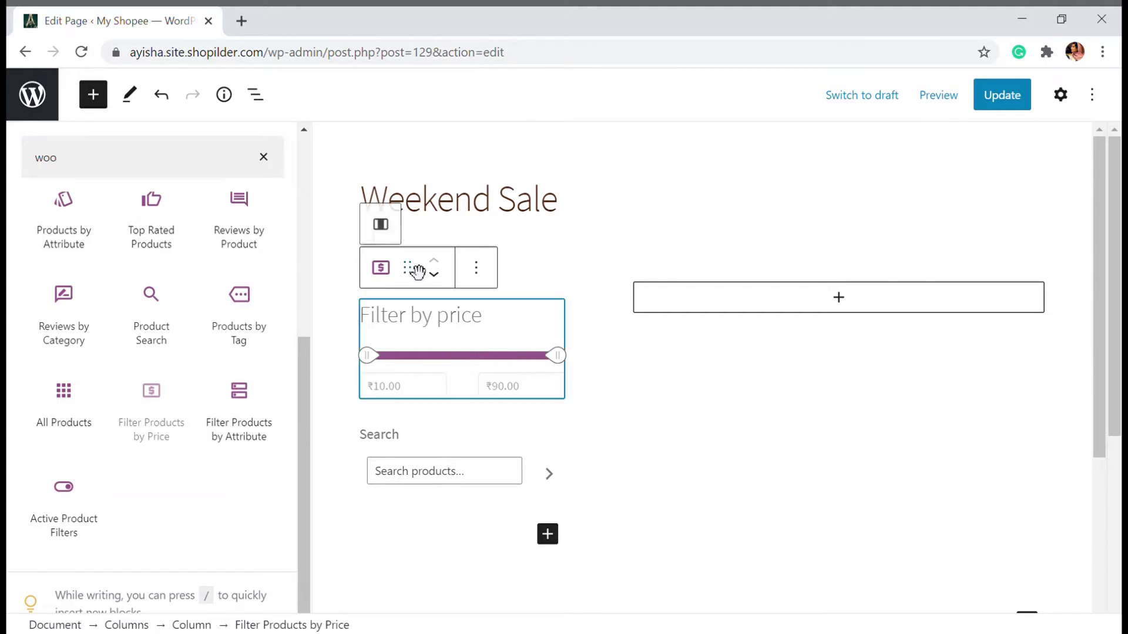
{"action": "left_click", "coordinate": [436, 276]}
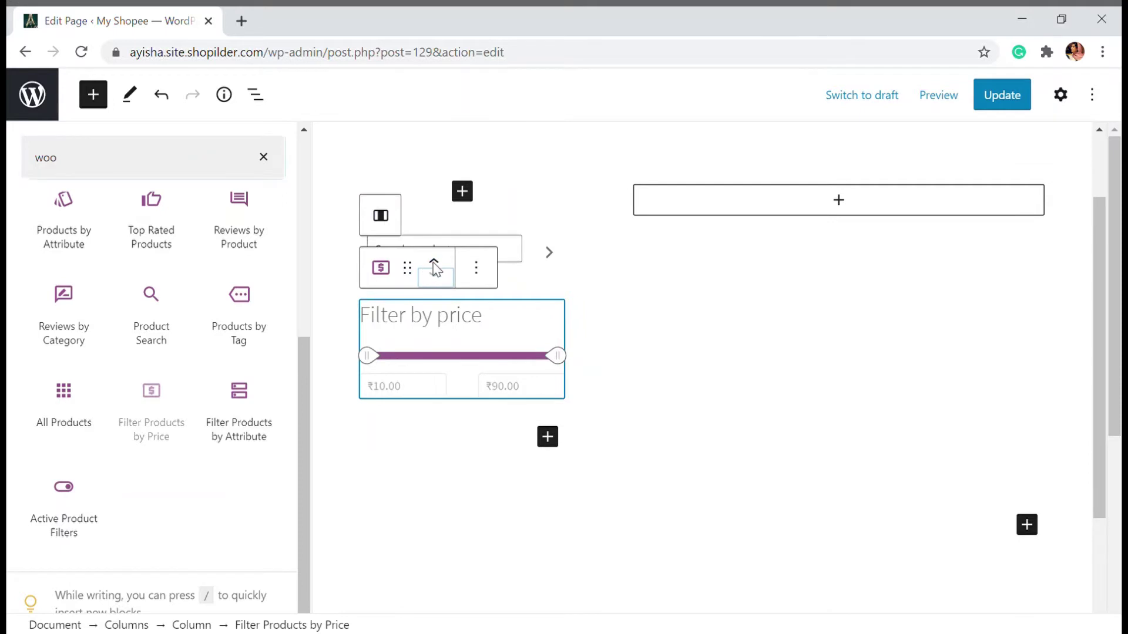
Add an Active Product Filters block between the product search and the price filter in the narrow column.
{"action": "left_click", "coordinate": [548, 438]}
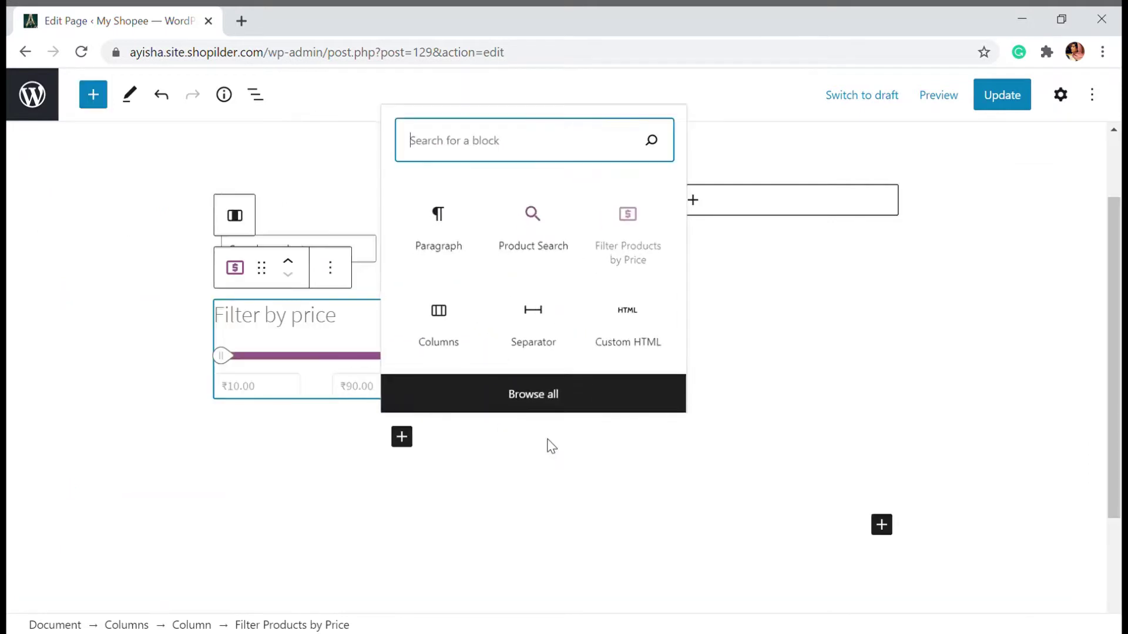
{"action": "left_click", "coordinate": [521, 414]}
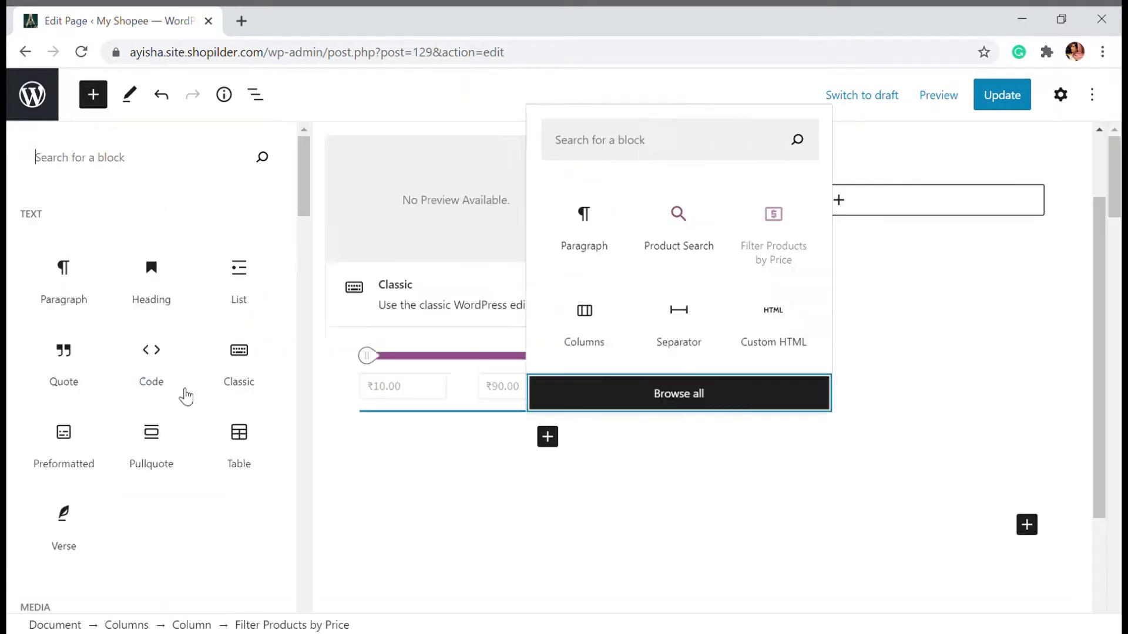
{"action": "scroll", "coordinate": [194, 411], "scroll_direction": "down", "scroll_amount": 20}
{"action": "scroll", "coordinate": [204, 436], "scroll_direction": "down", "scroll_amount": 10}
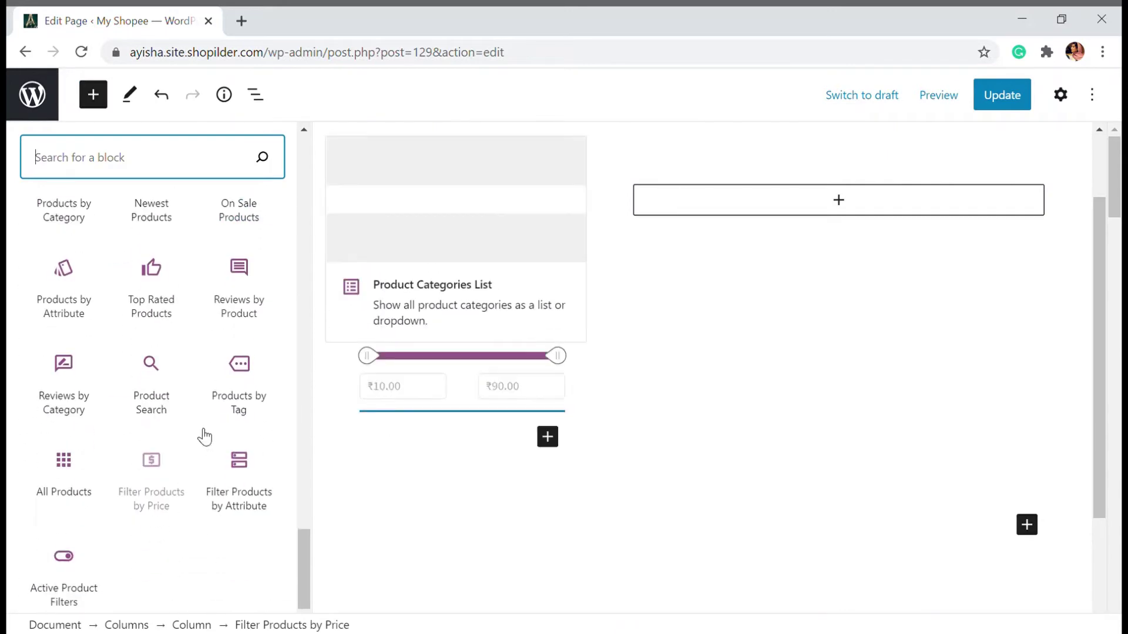
{"action": "scroll", "coordinate": [205, 436], "scroll_direction": "up", "scroll_amount": 1}
{"action": "scroll", "coordinate": [203, 435], "scroll_direction": "down", "scroll_amount": 2}
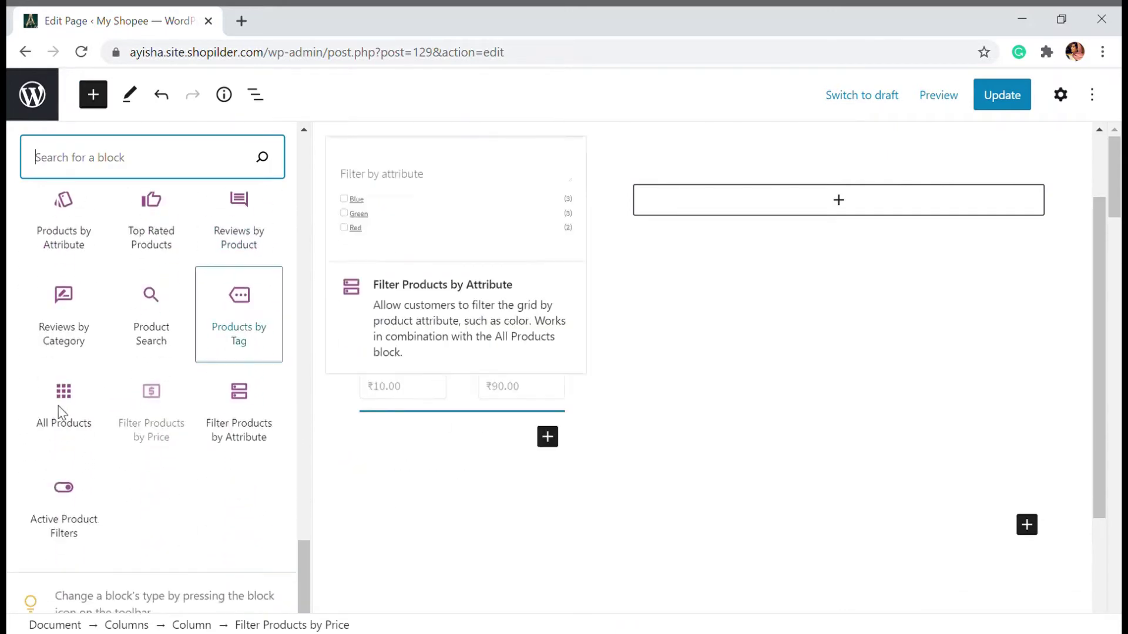
{"action": "left_click", "coordinate": [71, 492]}
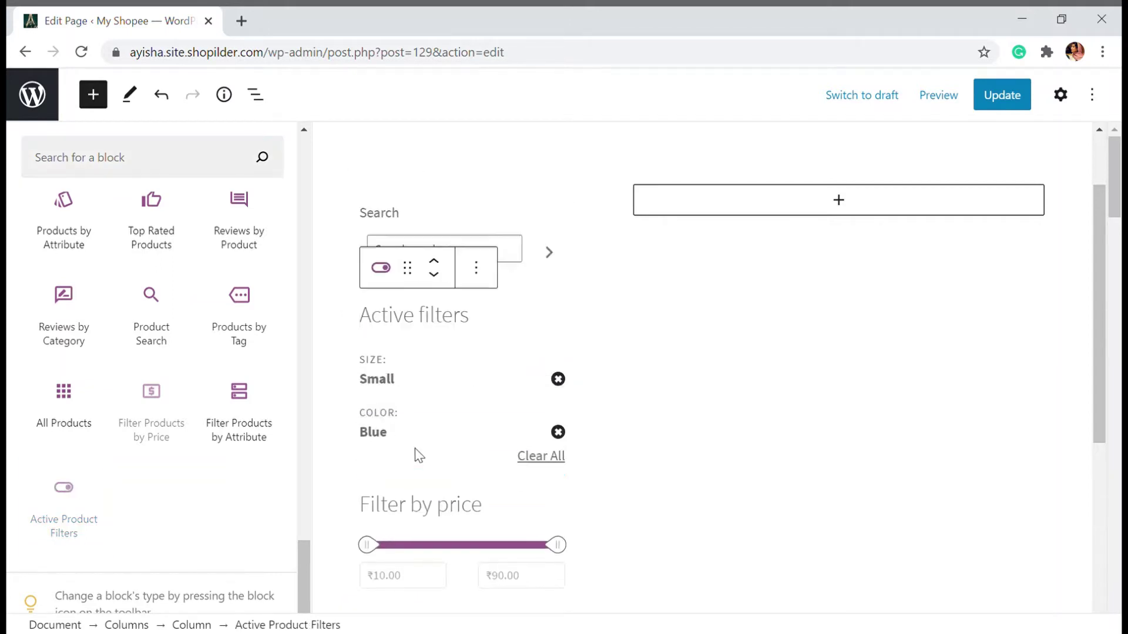
Add a Filter Products by Attribute block to the narrow column and set its product attribute to Colour.
{"action": "scroll", "coordinate": [460, 418], "scroll_direction": "down", "scroll_amount": 1}
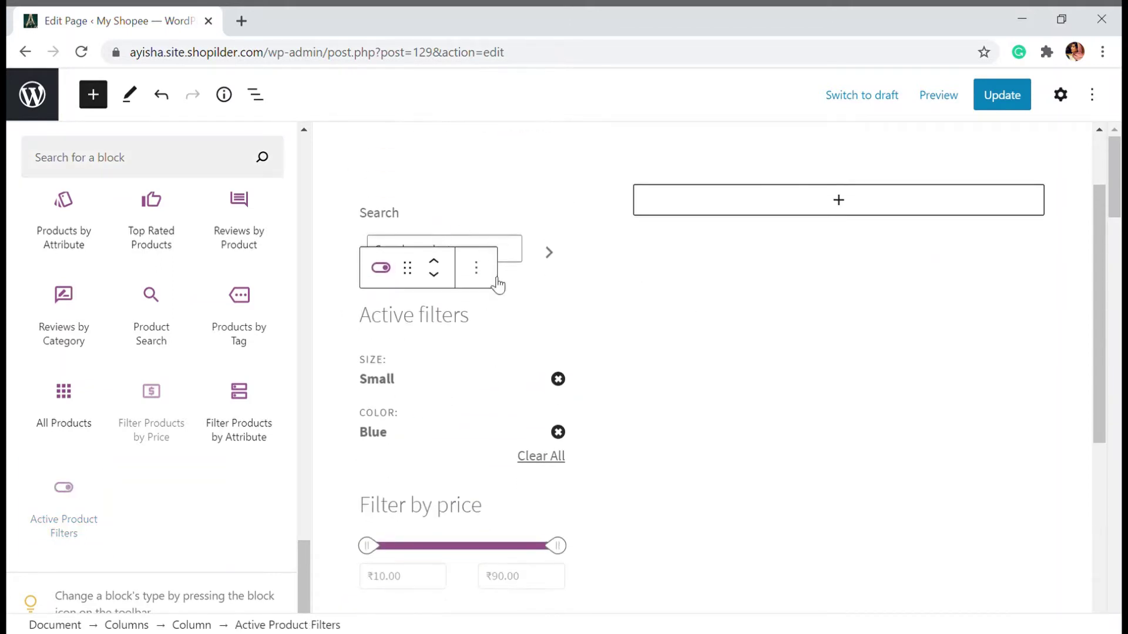
{"action": "scroll", "coordinate": [449, 391], "scroll_direction": "down", "scroll_amount": 1}
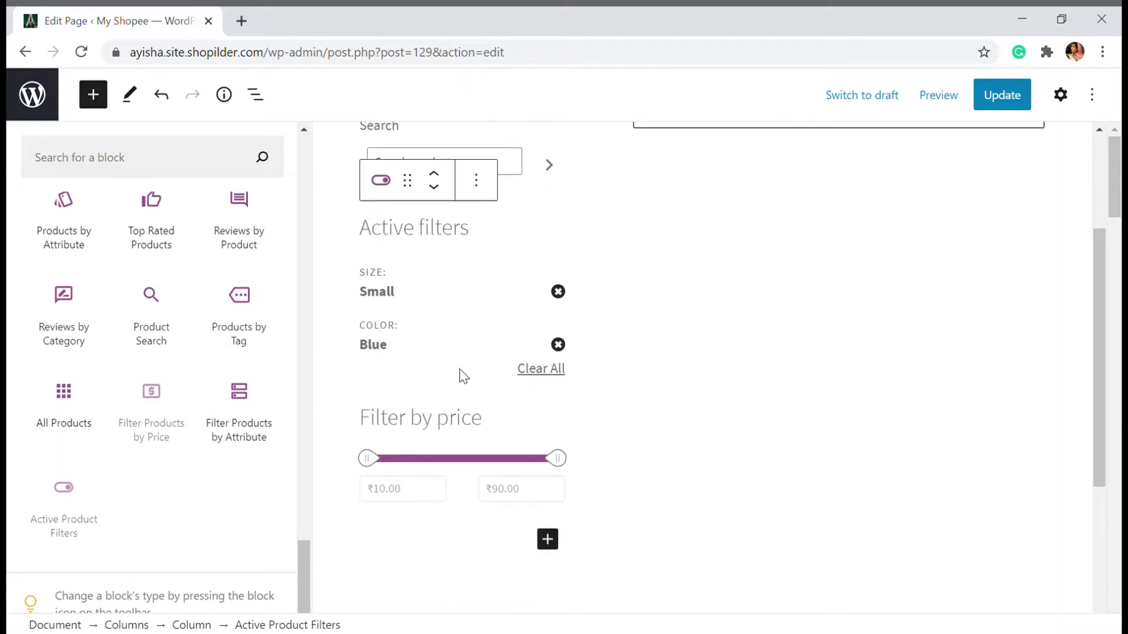
{"action": "scroll", "coordinate": [460, 375], "scroll_direction": "up", "scroll_amount": 1}
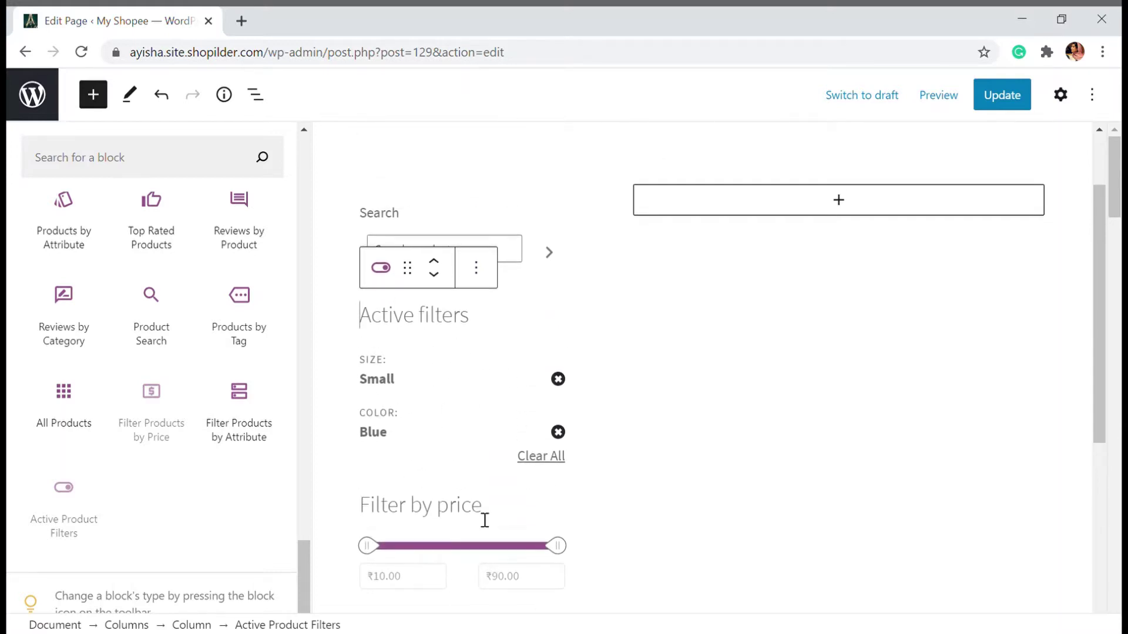
{"action": "scroll", "coordinate": [484, 519], "scroll_direction": "down", "scroll_amount": 2}
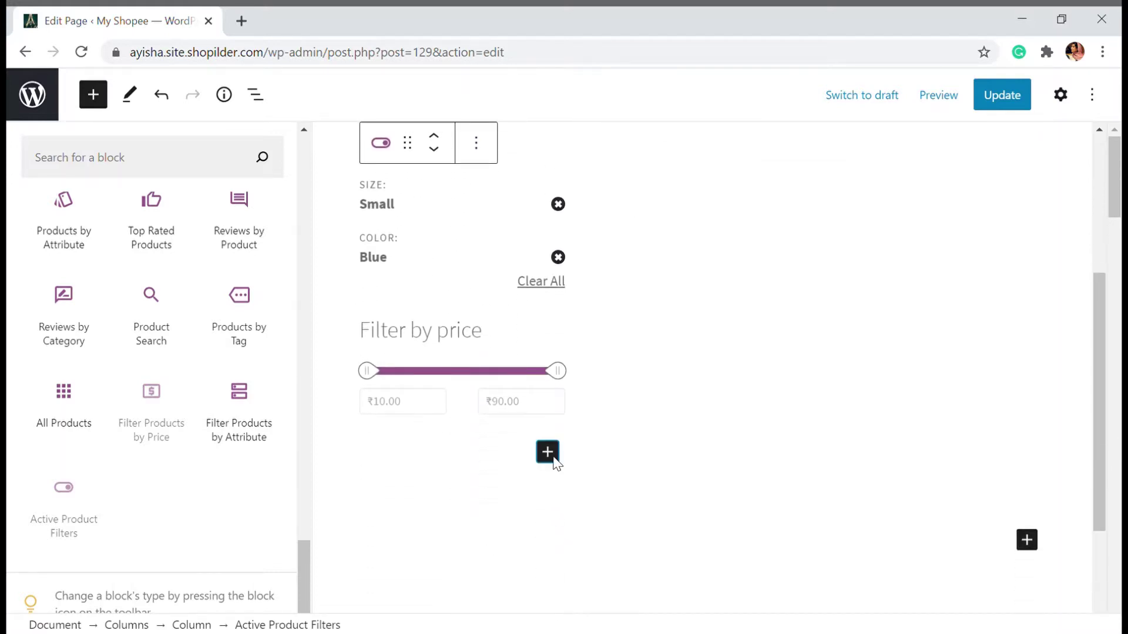
{"action": "left_click", "coordinate": [547, 452]}
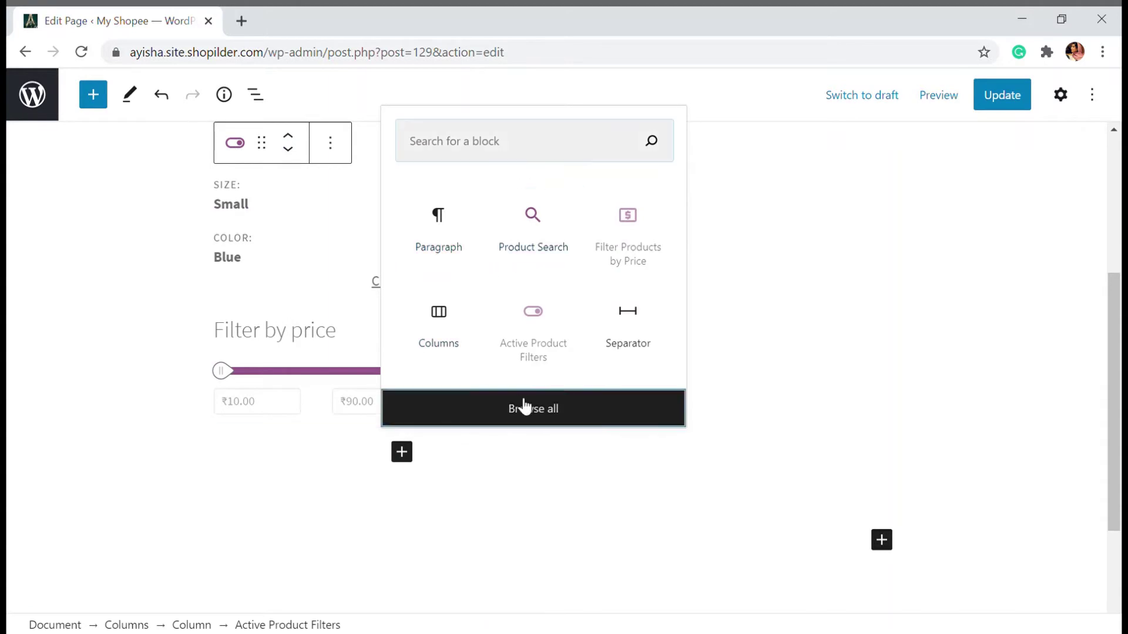
{"action": "left_click", "coordinate": [523, 406]}
{"action": "scroll", "coordinate": [150, 453], "scroll_direction": "down", "scroll_amount": 10}
{"action": "scroll", "coordinate": [149, 452], "scroll_direction": "down", "scroll_amount": 15}
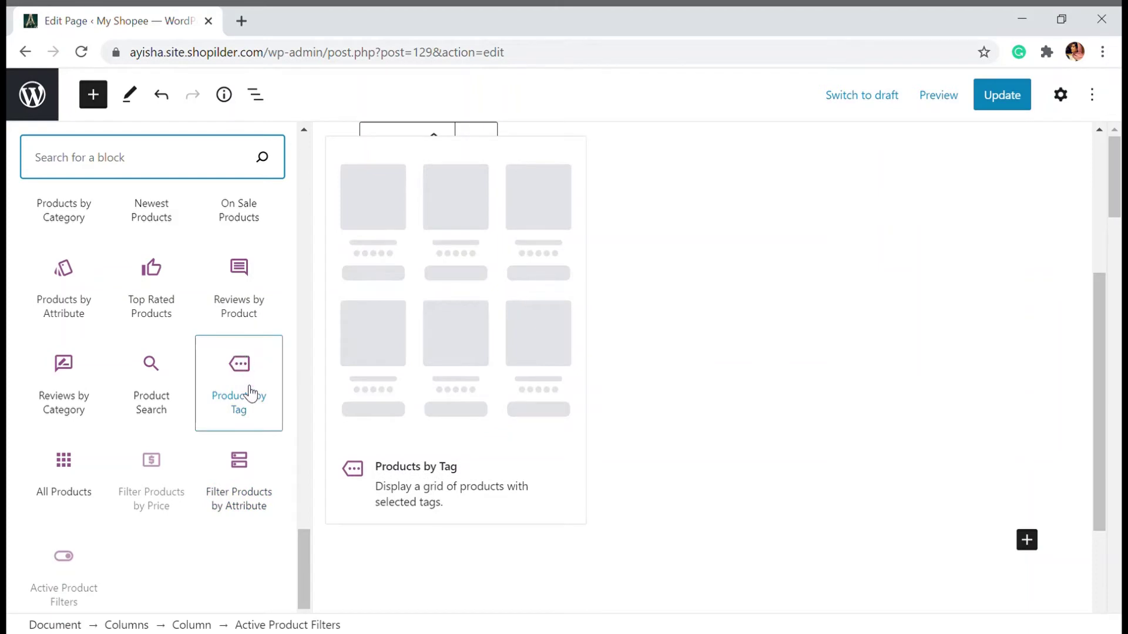
{"action": "left_click", "coordinate": [247, 487]}
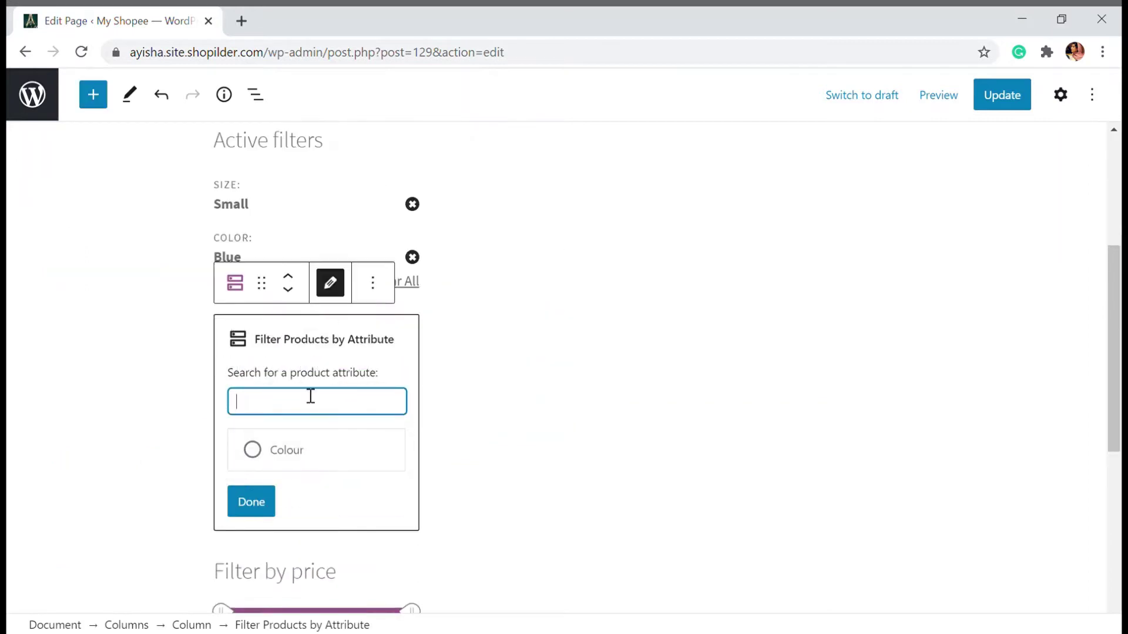
{"action": "left_click", "coordinate": [259, 453]}
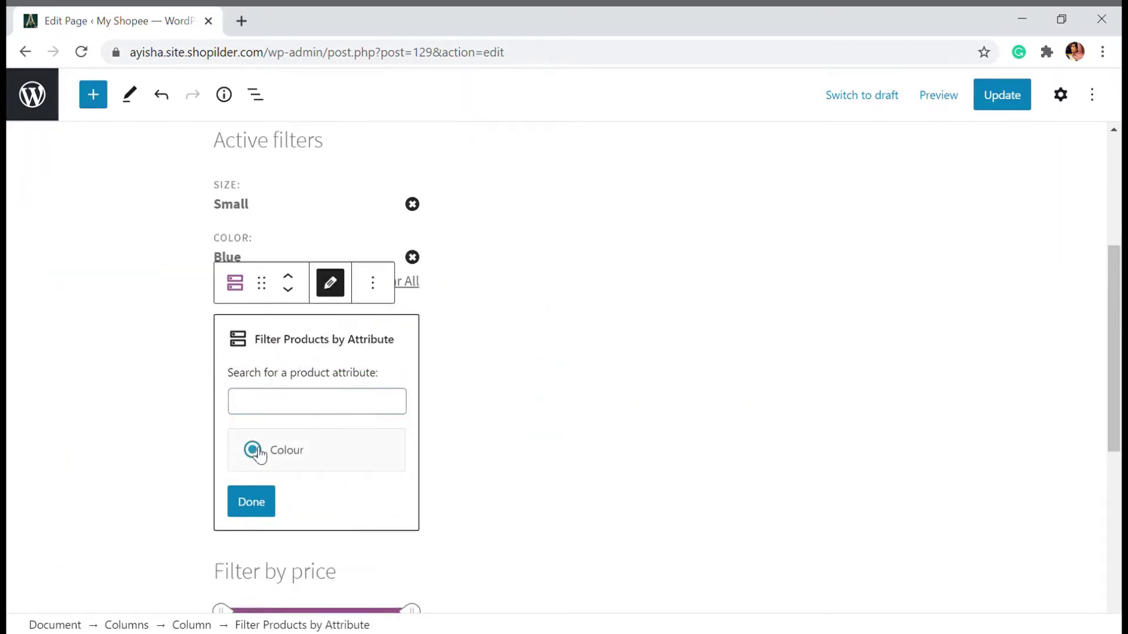
{"action": "left_click", "coordinate": [258, 502]}
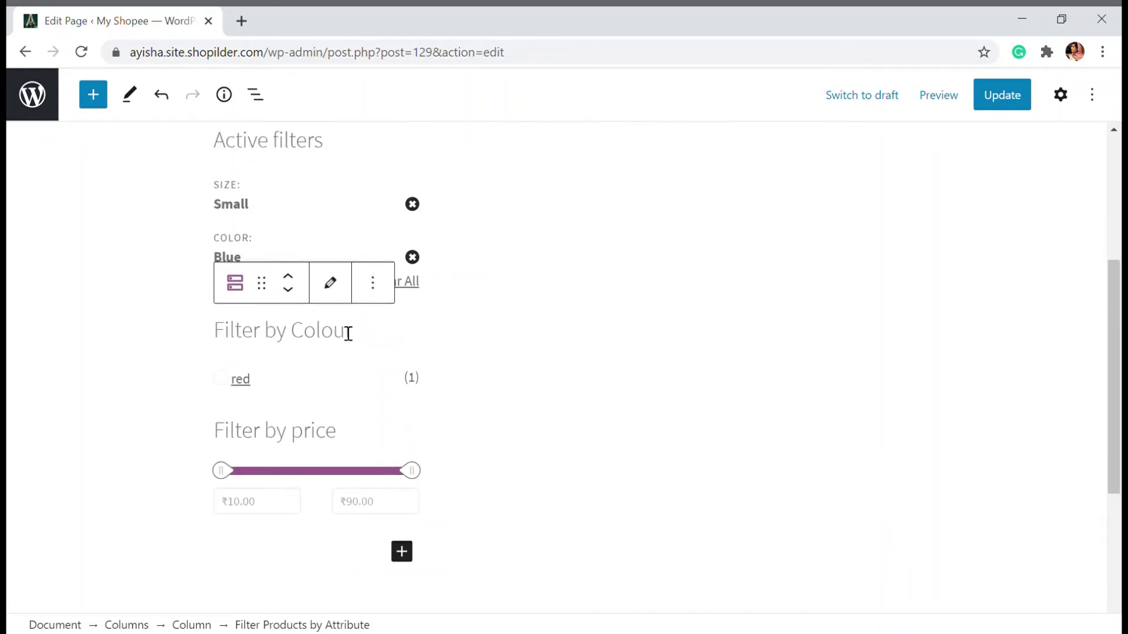
Move the Filter by Colour block down one place so it sits below the Filter by price block.
{"action": "left_click", "coordinate": [304, 334]}
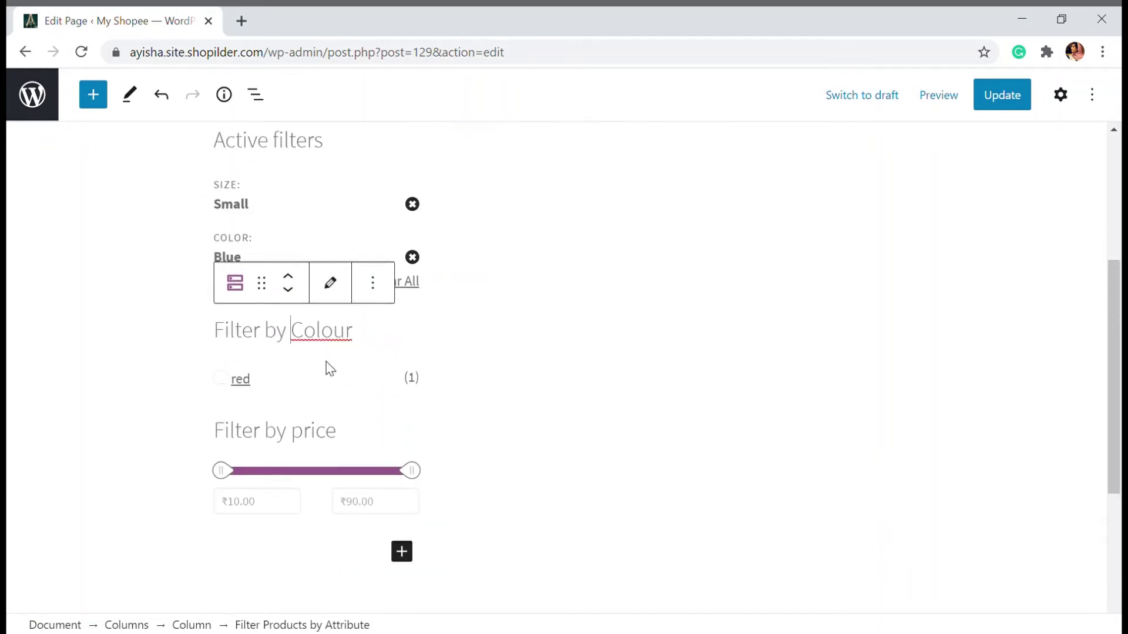
{"action": "left_click", "coordinate": [288, 290]}
{"action": "left_click", "coordinate": [341, 461]}
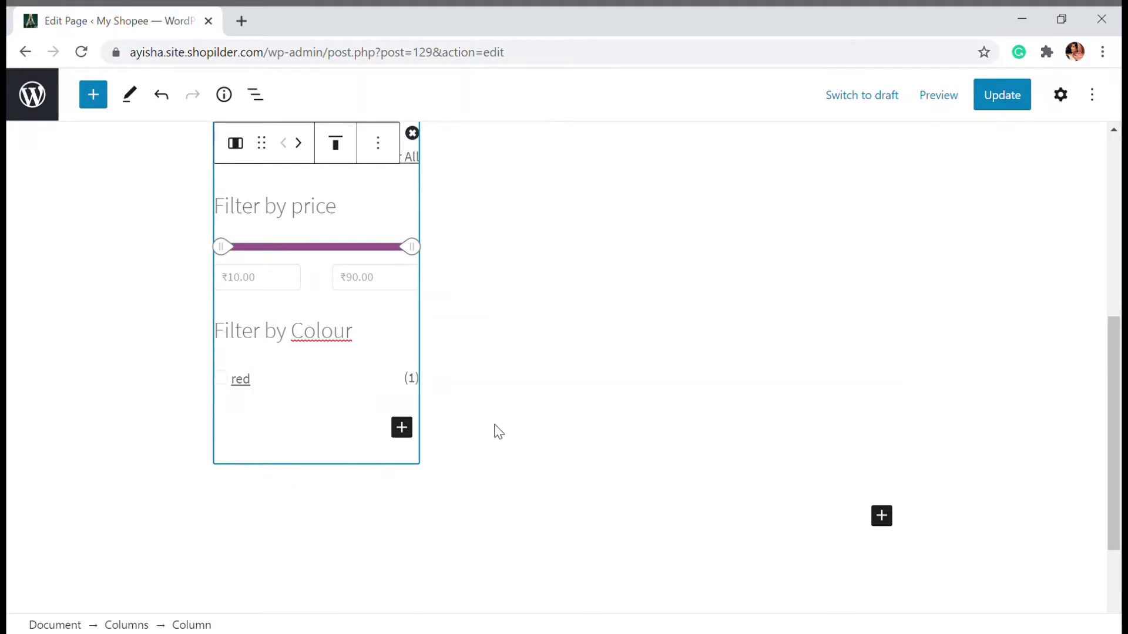
Review the blocks stacked in the narrow column, from the product search down to the colour filter.
{"action": "scroll", "coordinate": [499, 432], "scroll_direction": "up", "scroll_amount": 6}
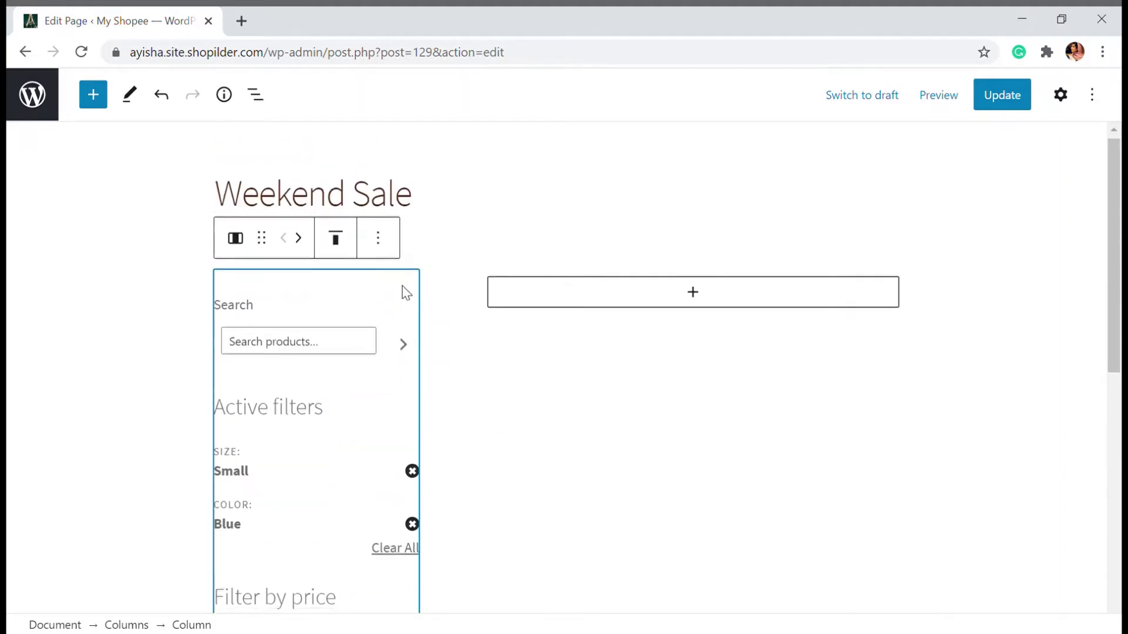
{"action": "scroll", "coordinate": [405, 293], "scroll_direction": "down", "scroll_amount": 1}
{"action": "scroll", "coordinate": [320, 375], "scroll_direction": "down", "scroll_amount": 5}
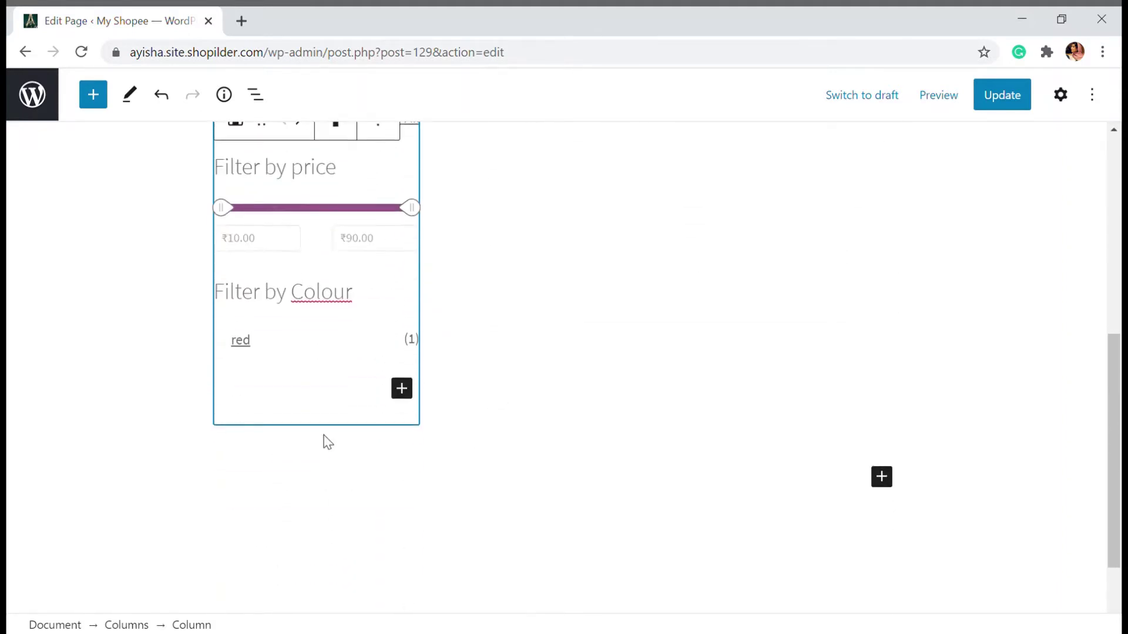
{"action": "scroll", "coordinate": [334, 440], "scroll_direction": "up", "scroll_amount": 4}
{"action": "left_click", "coordinate": [413, 304]}
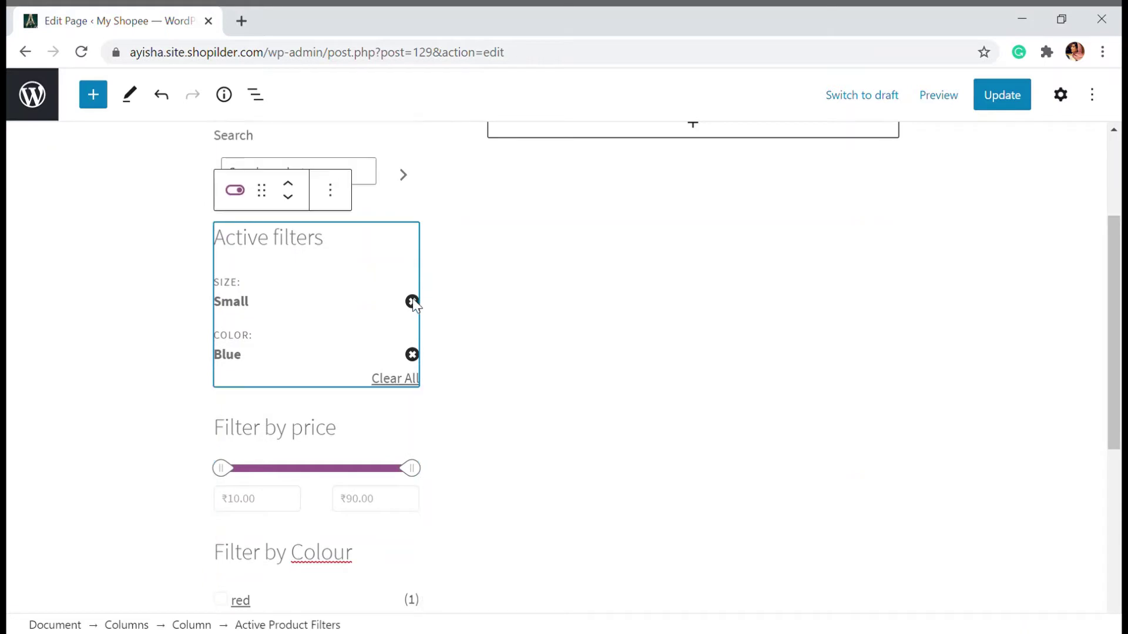
{"action": "scroll", "coordinate": [504, 353], "scroll_direction": "up", "scroll_amount": 3}
{"action": "scroll", "coordinate": [488, 382], "scroll_direction": "down", "scroll_amount": 1}
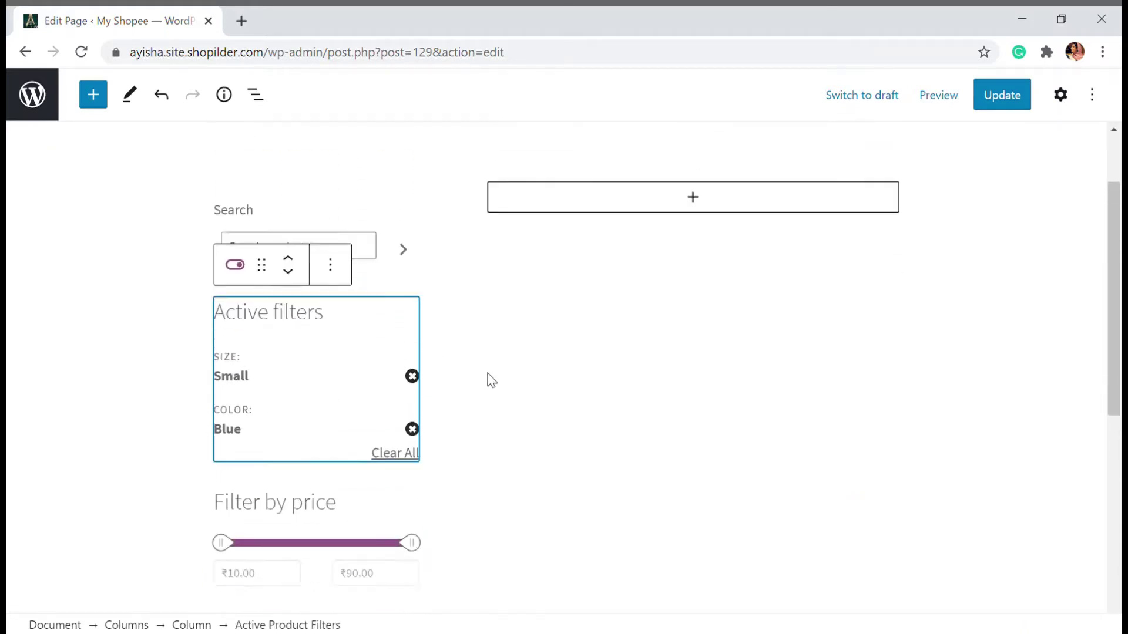
{"action": "scroll", "coordinate": [488, 380], "scroll_direction": "up", "scroll_amount": 1}
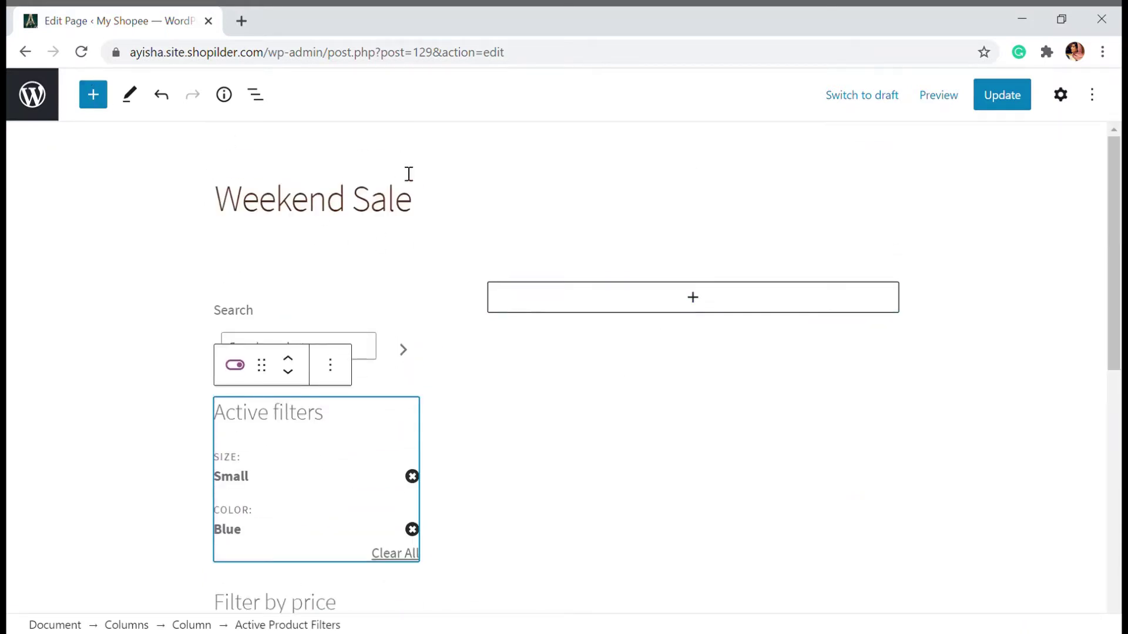
Add a WooCommerce Featured Category block inside the empty wide 70% column.
{"action": "left_click", "coordinate": [700, 302]}
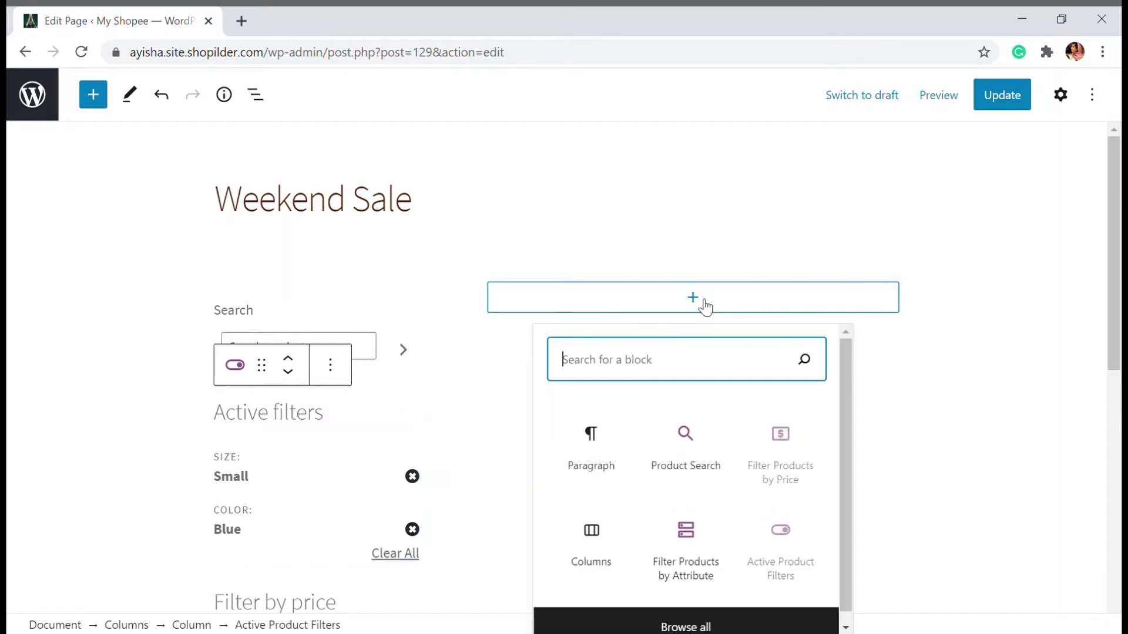
{"action": "left_click", "coordinate": [707, 626]}
{"action": "scroll", "coordinate": [162, 331], "scroll_direction": "down", "scroll_amount": 5}
{"action": "scroll", "coordinate": [161, 331], "scroll_direction": "down", "scroll_amount": 20}
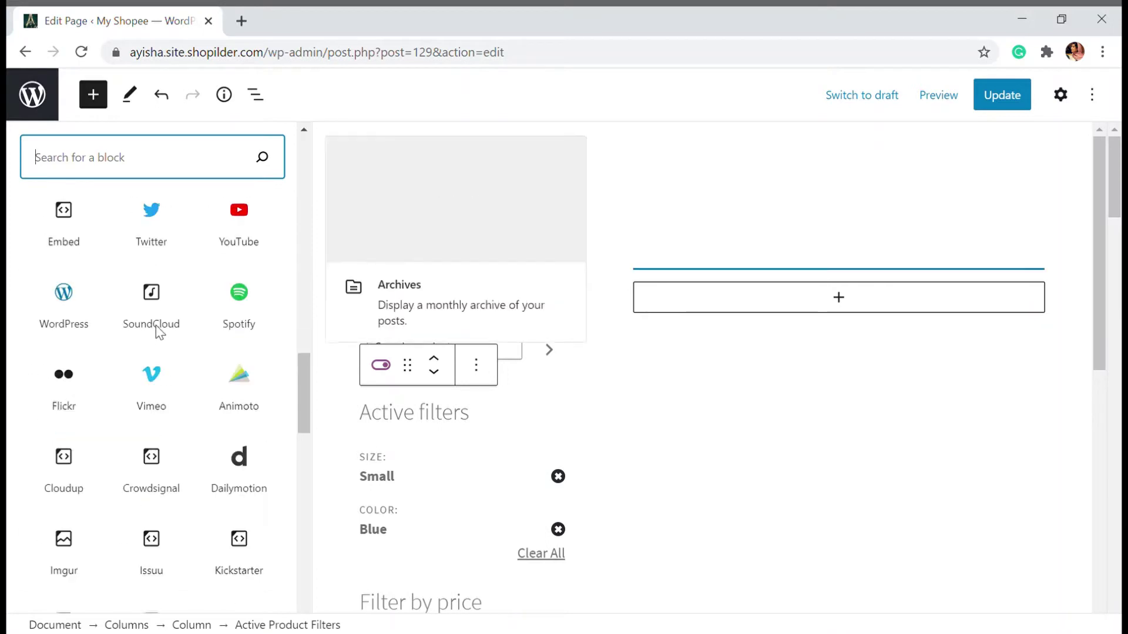
{"action": "scroll", "coordinate": [163, 333], "scroll_direction": "up", "scroll_amount": 2}
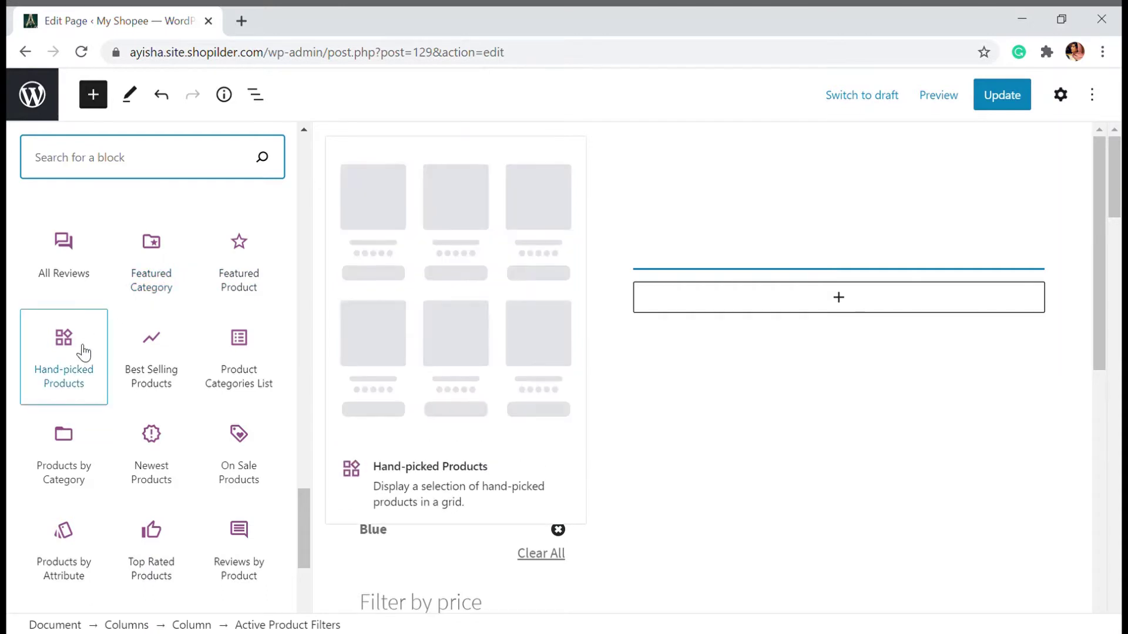
{"action": "left_click", "coordinate": [170, 269]}
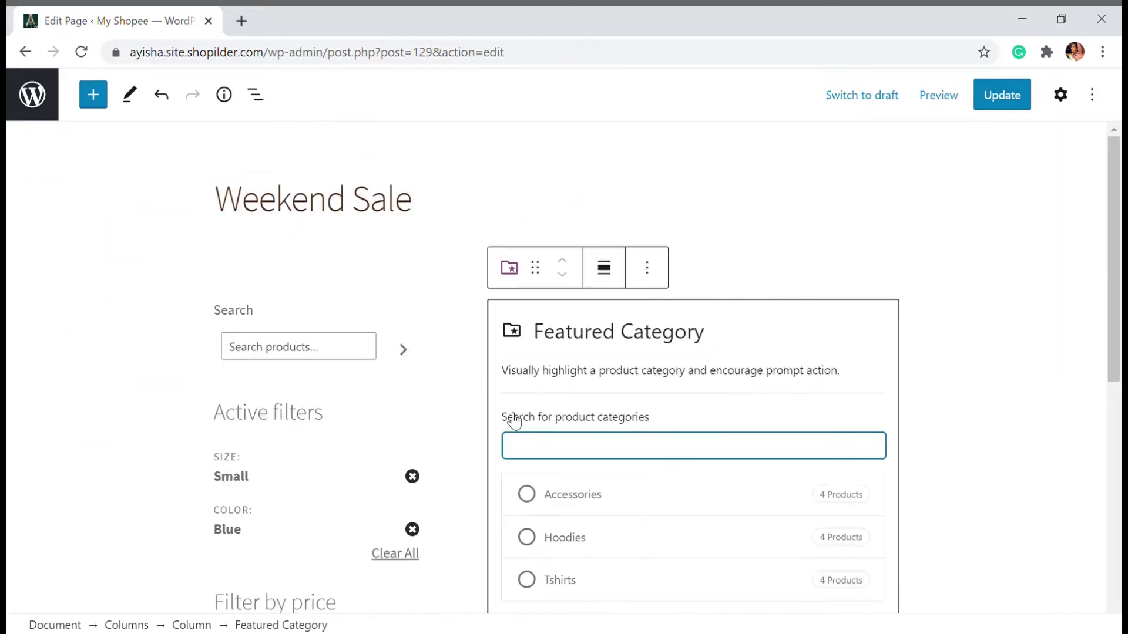
Set the Featured Category block in the wide column to the Hoodies category and finish its setup.
{"action": "scroll", "coordinate": [614, 456], "scroll_direction": "down", "scroll_amount": 3}
{"action": "scroll", "coordinate": [554, 322], "scroll_direction": "up", "scroll_amount": 1}
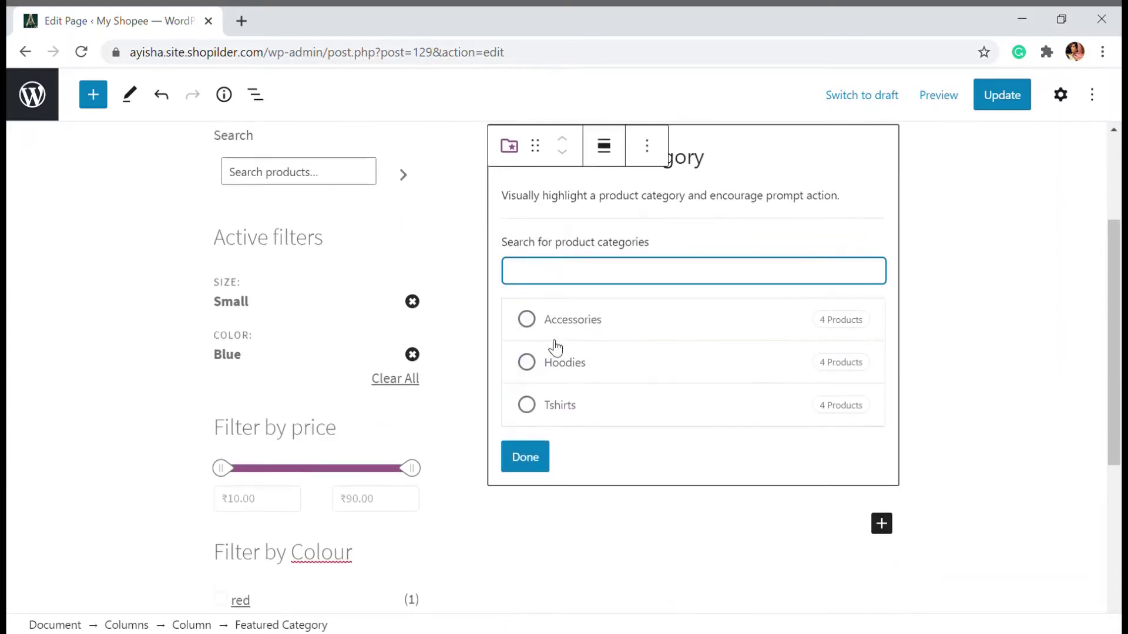
{"action": "left_click", "coordinate": [529, 369]}
{"action": "left_click", "coordinate": [532, 455]}
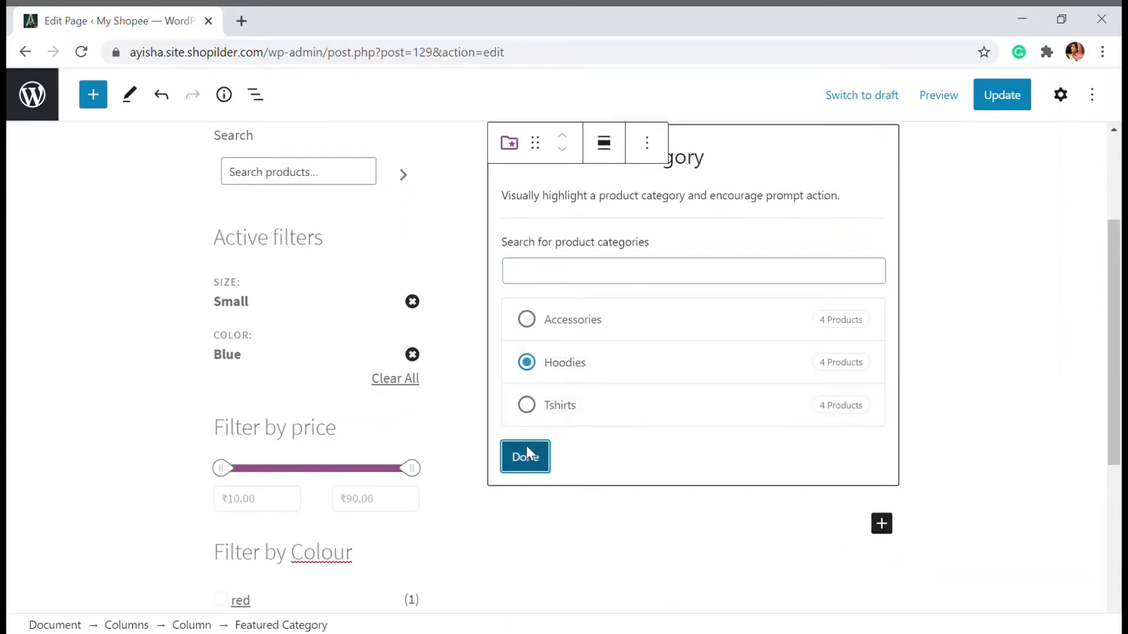
{"action": "left_click", "coordinate": [653, 388]}
{"action": "scroll", "coordinate": [724, 360], "scroll_direction": "up", "scroll_amount": 3}
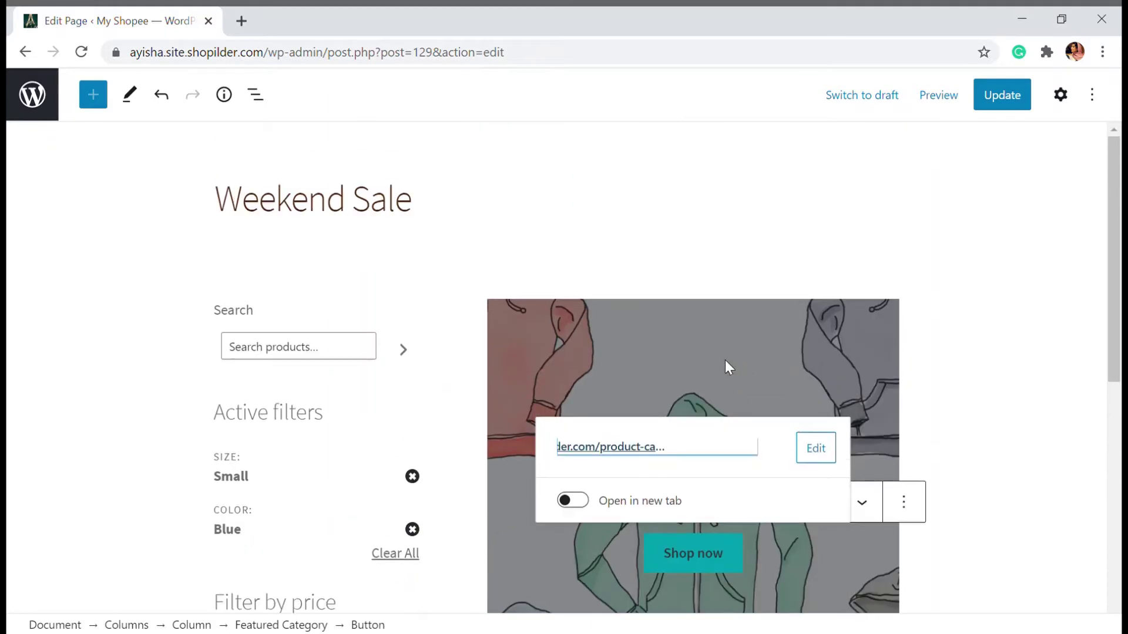
{"action": "scroll", "coordinate": [704, 381], "scroll_direction": "down", "scroll_amount": 3}
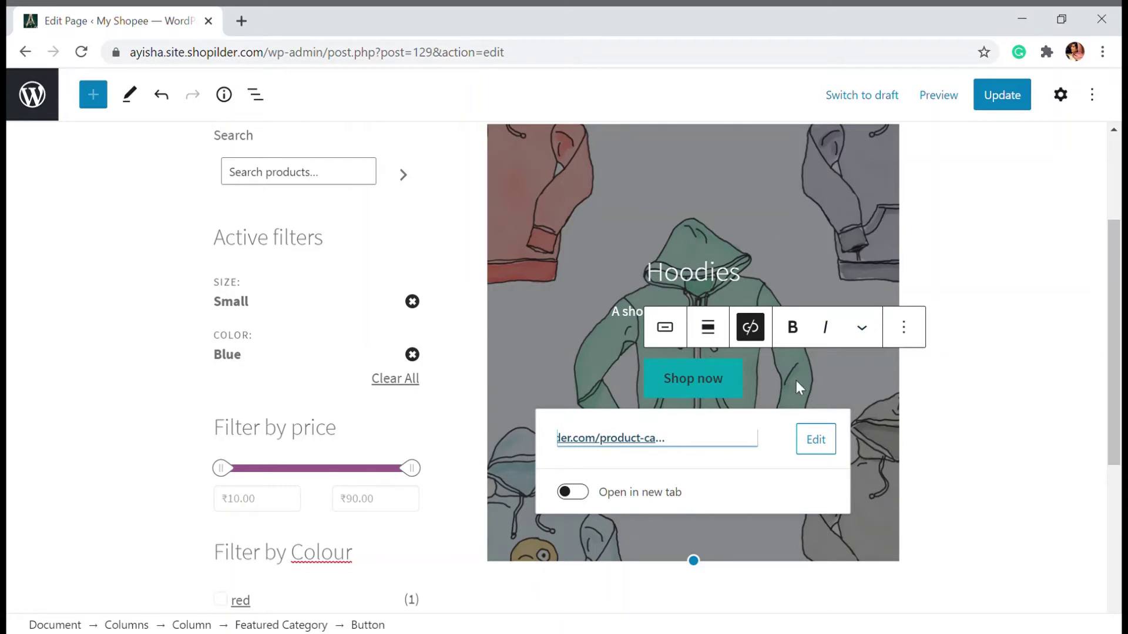
{"action": "left_click", "coordinate": [920, 410]}
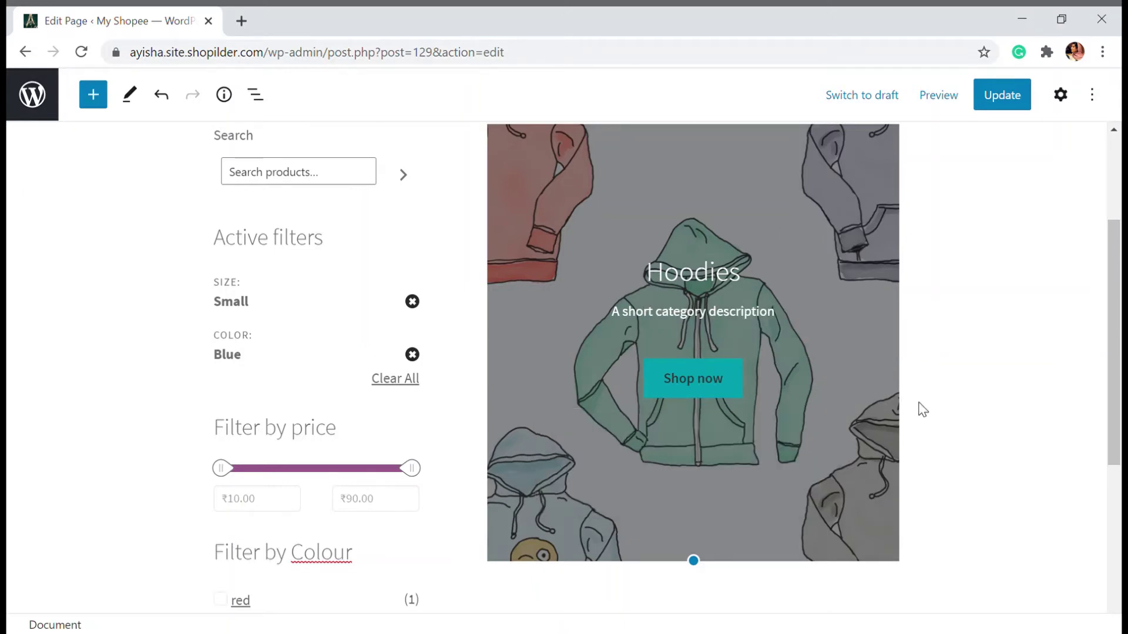
{"action": "scroll", "coordinate": [856, 405], "scroll_direction": "up", "scroll_amount": 2}
{"action": "scroll", "coordinate": [770, 361], "scroll_direction": "down", "scroll_amount": 2}
{"action": "scroll", "coordinate": [499, 211], "scroll_direction": "up", "scroll_amount": 2}
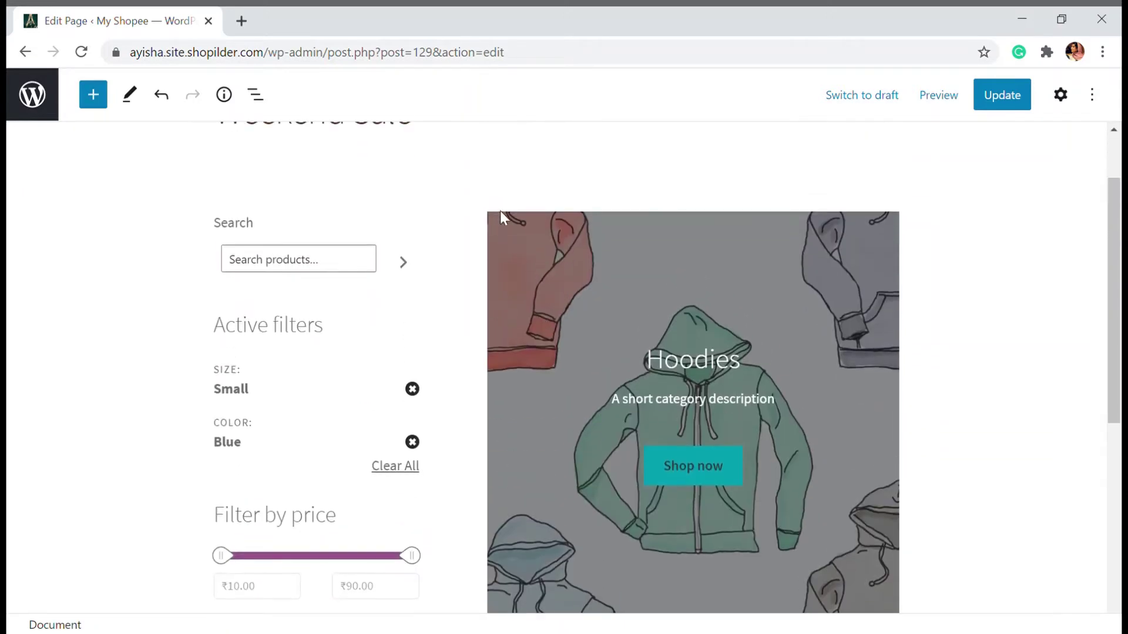
{"action": "scroll", "coordinate": [877, 414], "scroll_direction": "down", "scroll_amount": 4}
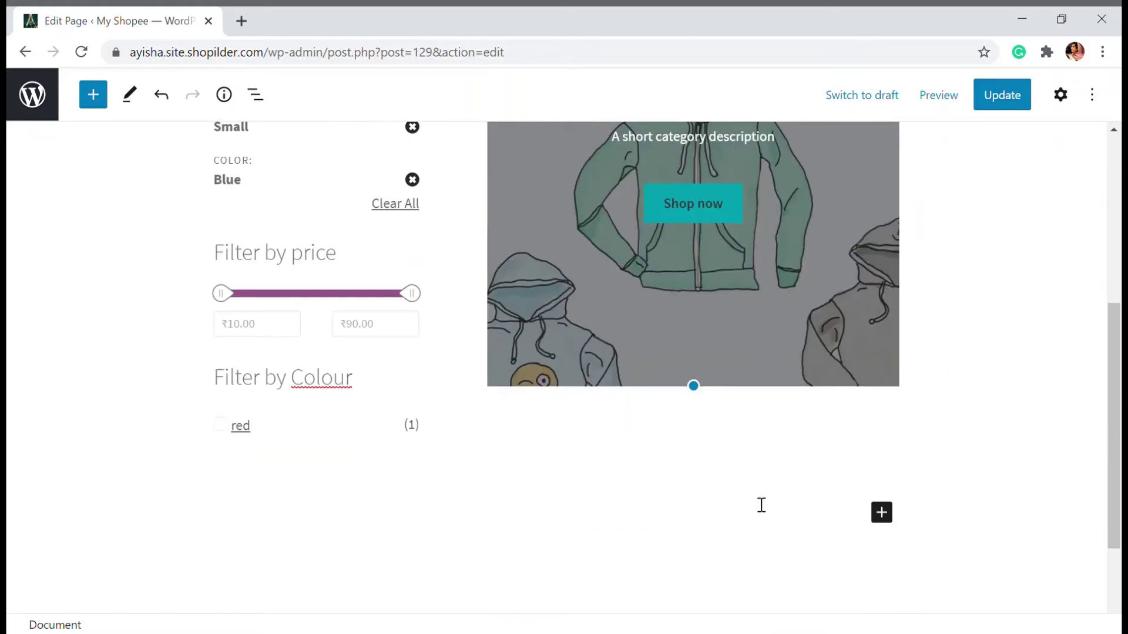
Add a WooCommerce Hand-picked Products block to the wide column that holds the Hoodies banner.
{"action": "left_click", "coordinate": [694, 346]}
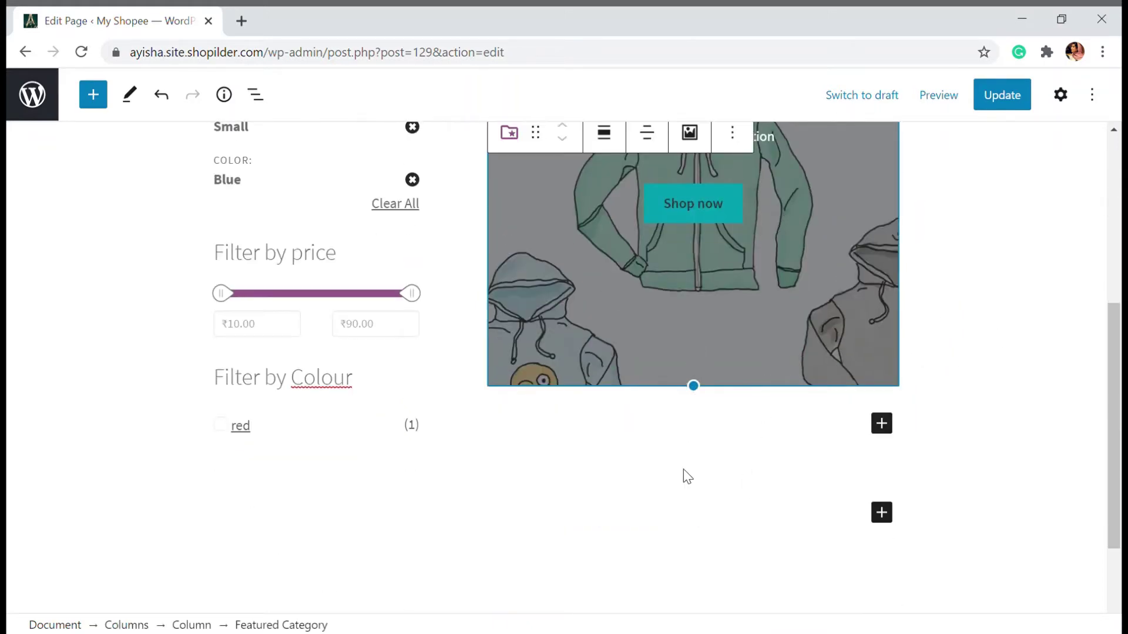
{"action": "scroll", "coordinate": [683, 464], "scroll_direction": "up", "scroll_amount": 4}
{"action": "scroll", "coordinate": [761, 518], "scroll_direction": "down", "scroll_amount": 1}
{"action": "scroll", "coordinate": [763, 518], "scroll_direction": "down", "scroll_amount": 4}
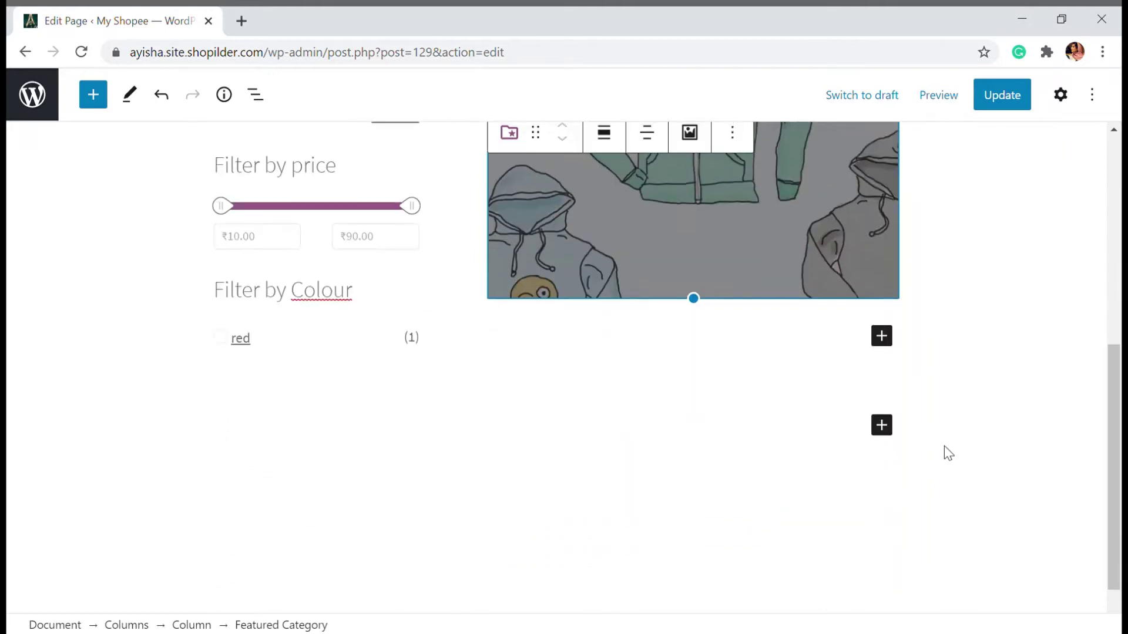
{"action": "left_click", "coordinate": [881, 336]}
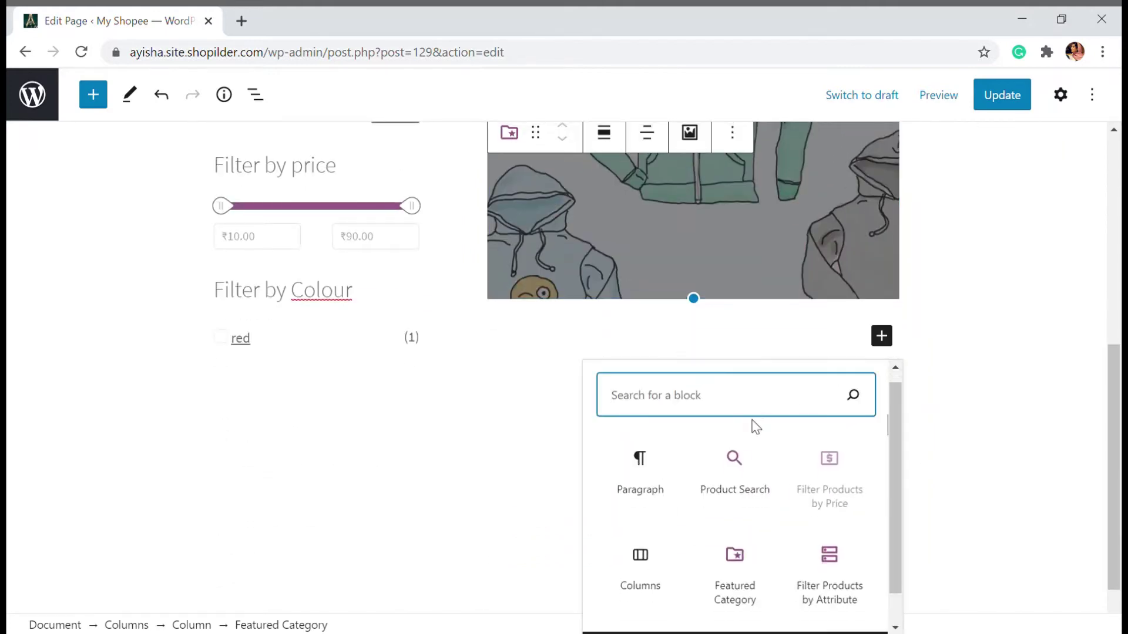
{"action": "scroll", "coordinate": [754, 464], "scroll_direction": "down", "scroll_amount": 1}
{"action": "left_click", "coordinate": [735, 616]}
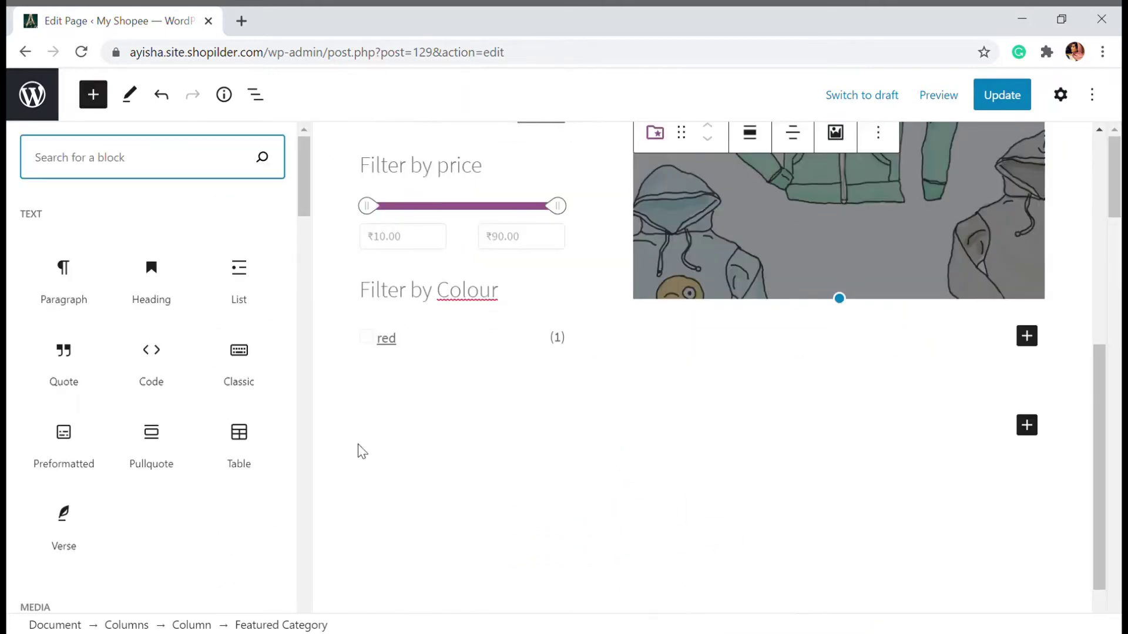
{"action": "scroll", "coordinate": [140, 422], "scroll_direction": "down", "scroll_amount": 10}
{"action": "scroll", "coordinate": [139, 423], "scroll_direction": "down", "scroll_amount": 20}
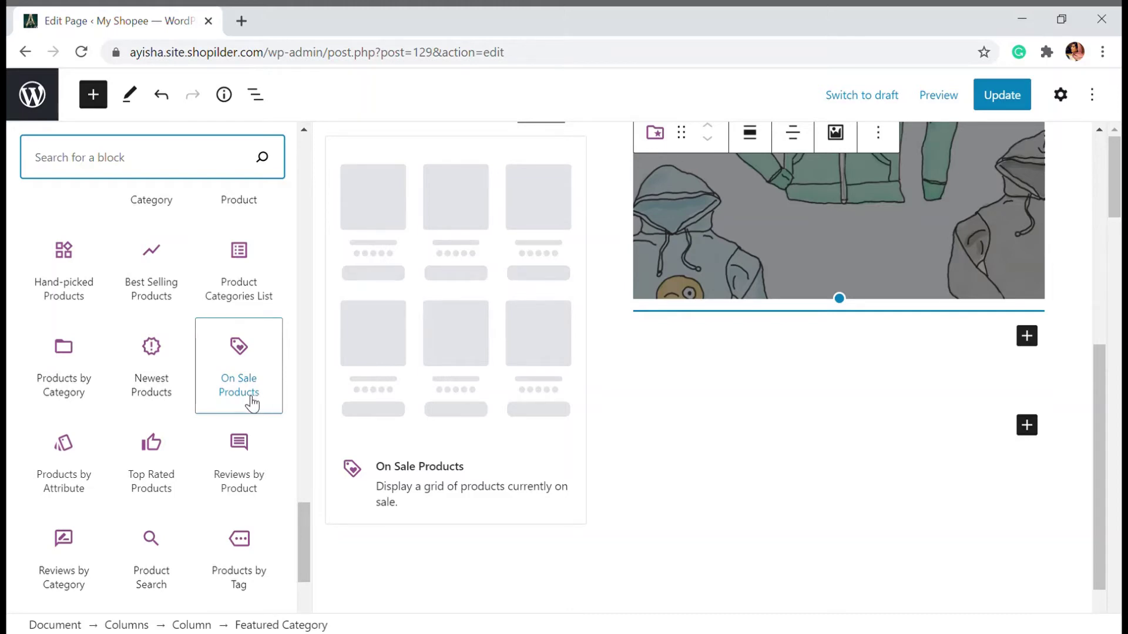
{"action": "scroll", "coordinate": [256, 423], "scroll_direction": "down", "scroll_amount": 3}
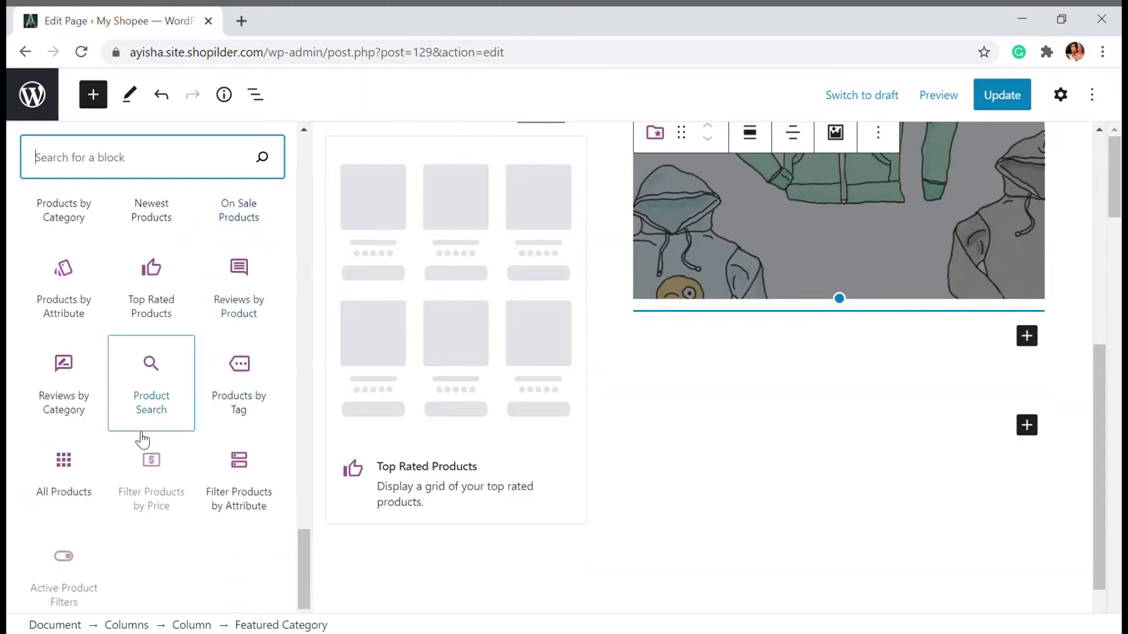
{"action": "scroll", "coordinate": [204, 417], "scroll_direction": "up", "scroll_amount": 5}
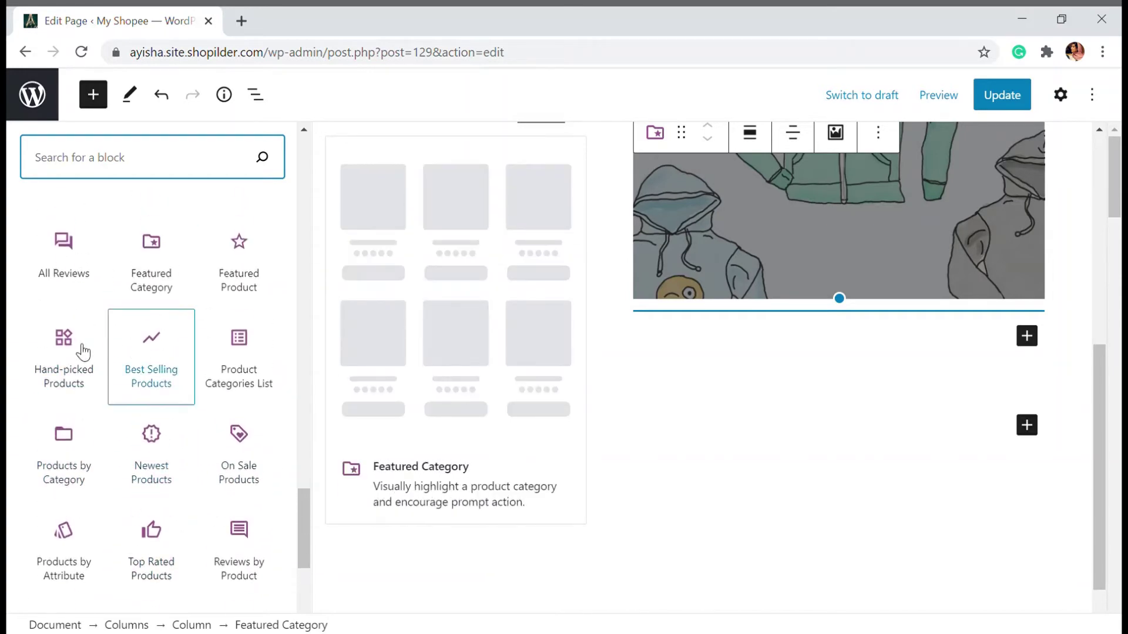
{"action": "left_click", "coordinate": [76, 368]}
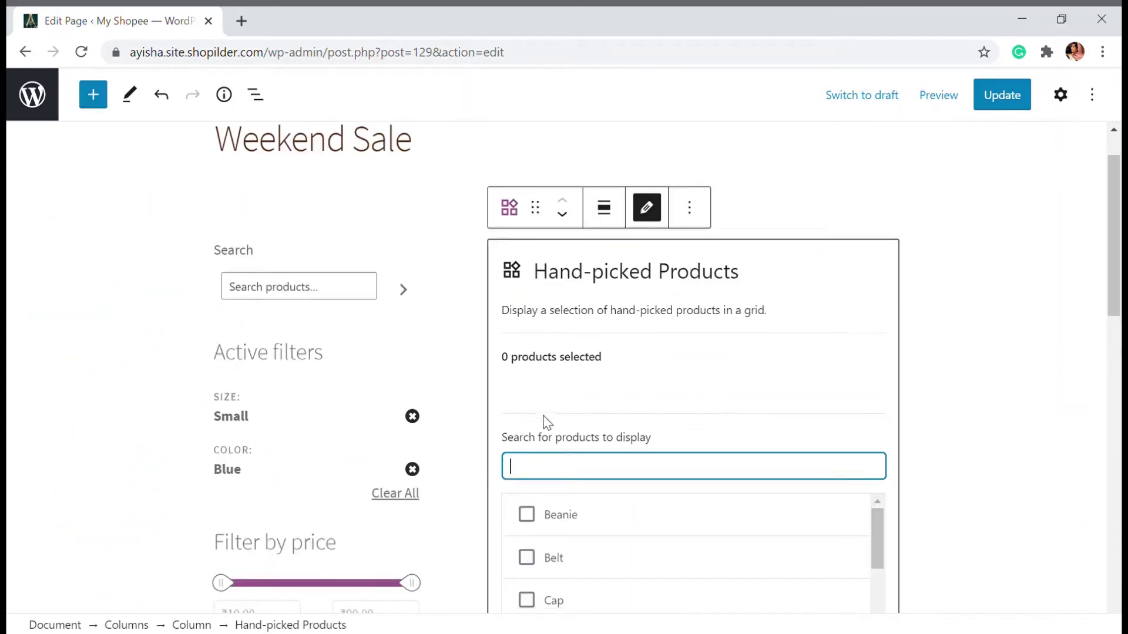
Choose Tshirt, Polo, Hoodie with Pocket, Hoodie with Logo and Belt for the Hand-picked Products block and finish its setup.
{"action": "scroll", "coordinate": [541, 421], "scroll_direction": "down", "scroll_amount": 3}
{"action": "scroll", "coordinate": [552, 387], "scroll_direction": "down", "scroll_amount": 5}
{"action": "scroll", "coordinate": [562, 420], "scroll_direction": "down", "scroll_amount": 1}
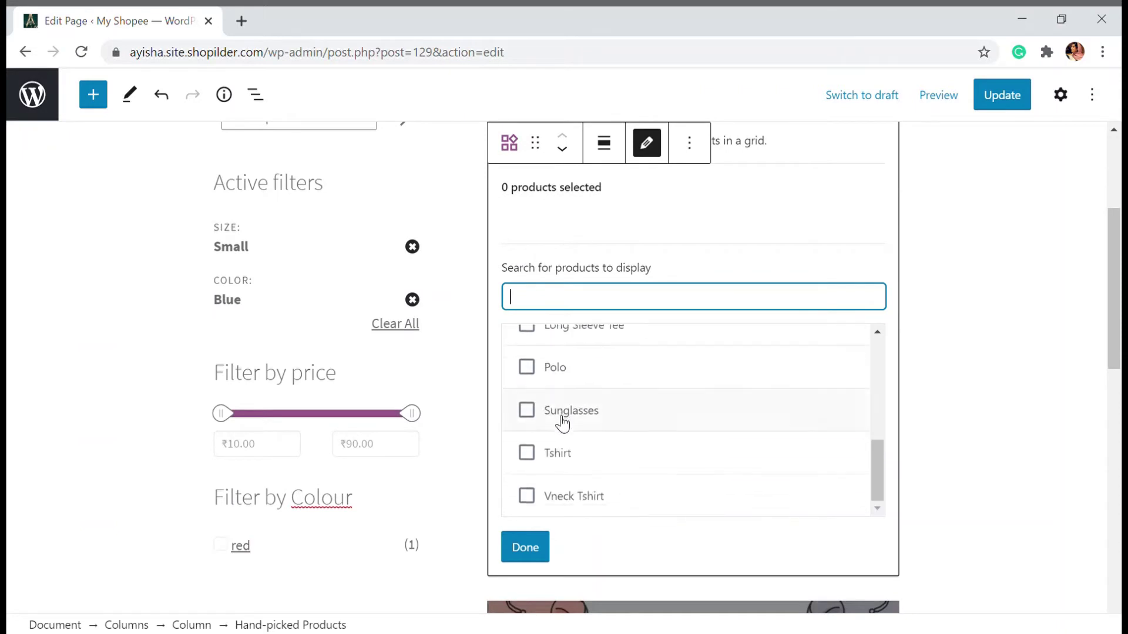
{"action": "left_click", "coordinate": [526, 452]}
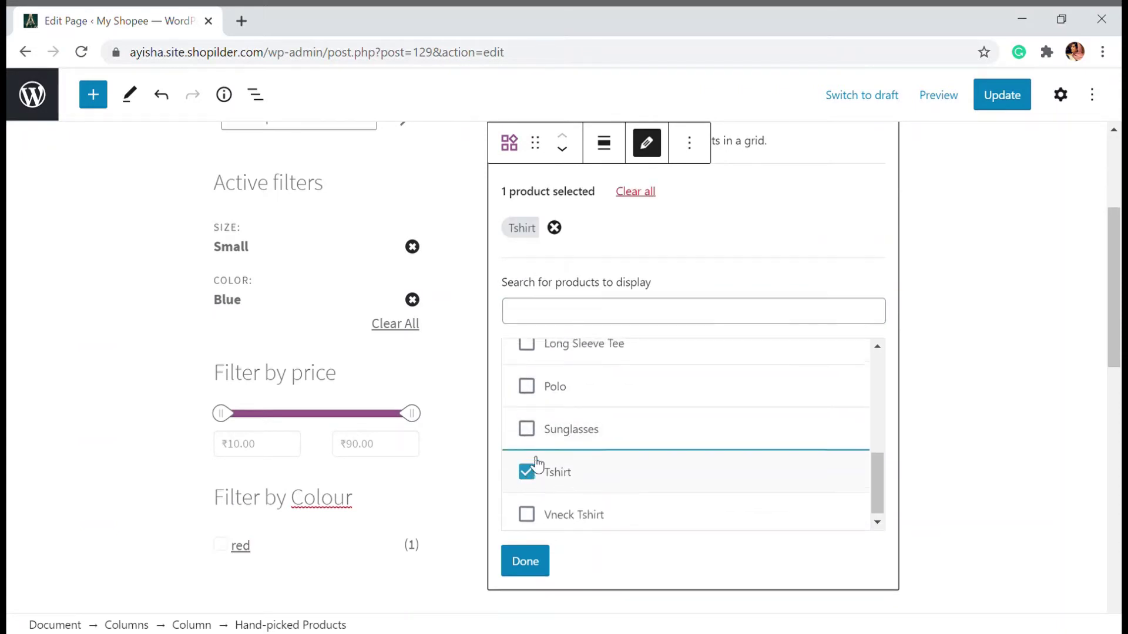
{"action": "scroll", "coordinate": [529, 458], "scroll_direction": "up", "scroll_amount": 2}
{"action": "left_click", "coordinate": [526, 468]}
{"action": "scroll", "coordinate": [552, 417], "scroll_direction": "up", "scroll_amount": 2}
{"action": "left_click", "coordinate": [531, 428]}
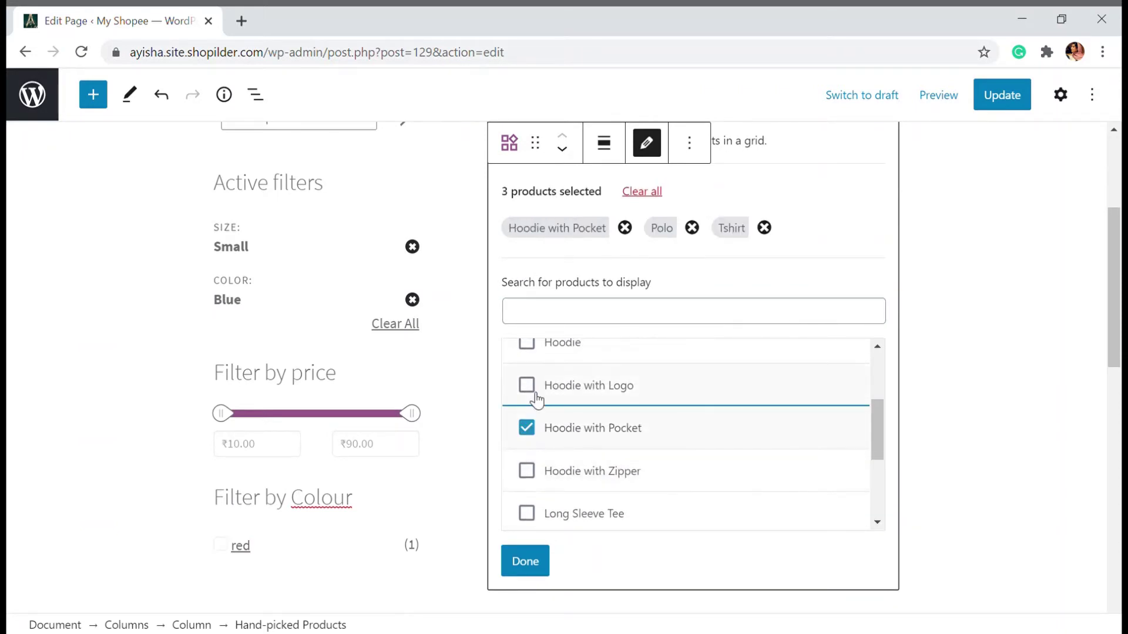
{"action": "left_click", "coordinate": [532, 387]}
{"action": "scroll", "coordinate": [558, 394], "scroll_direction": "up", "scroll_amount": 2}
{"action": "left_click", "coordinate": [526, 377]}
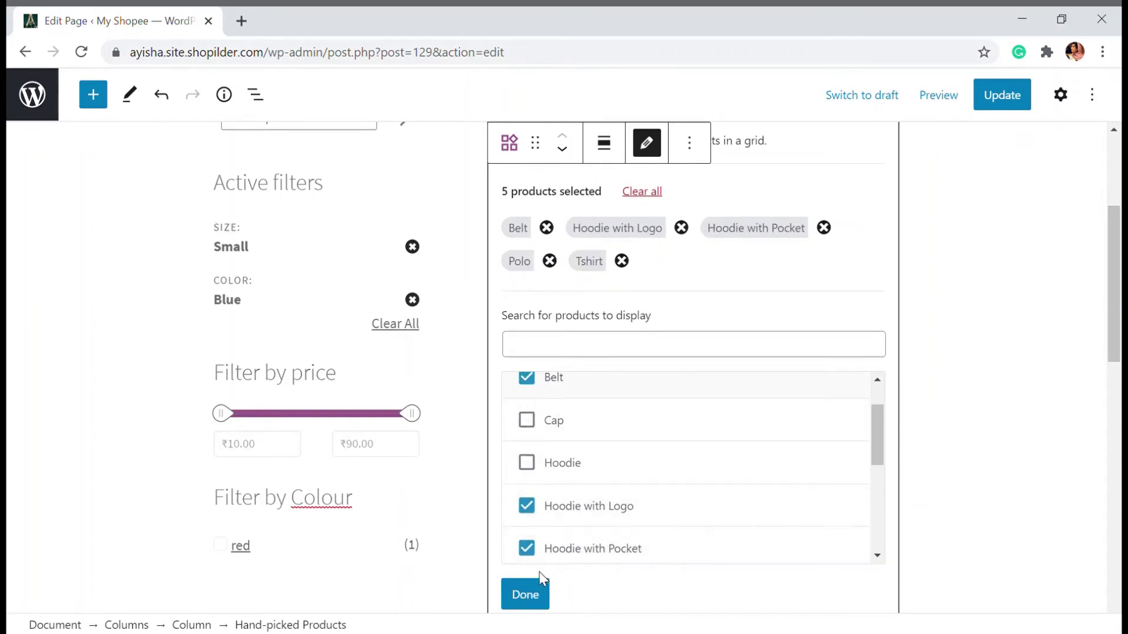
{"action": "left_click", "coordinate": [539, 592]}
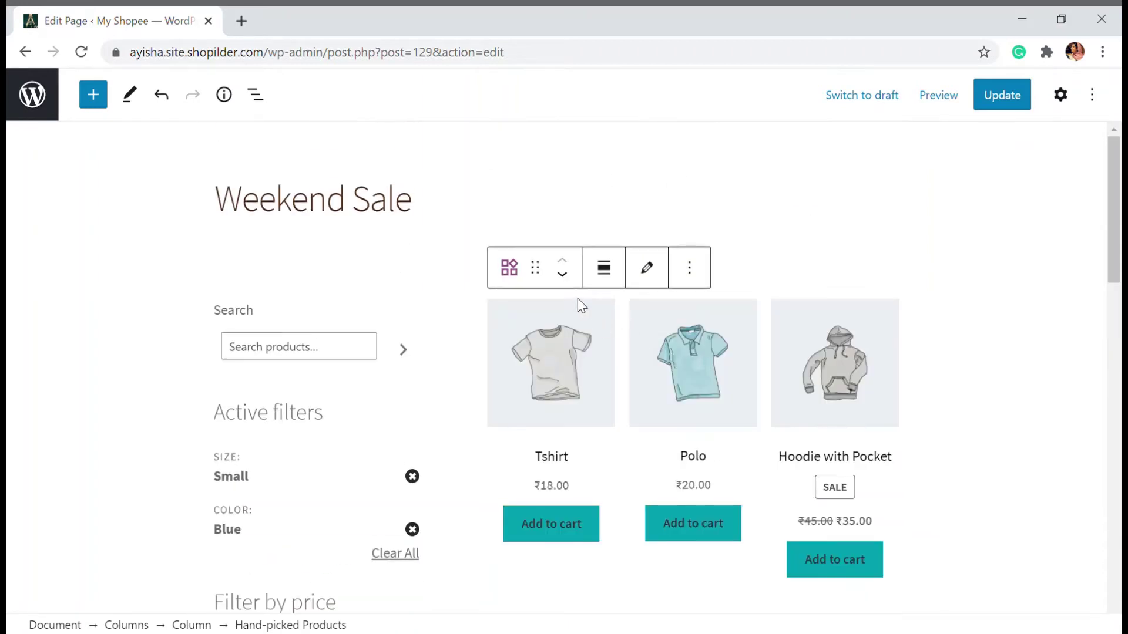
Move the Hand-picked Products block down one place so it sits below the Hoodies banner.
{"action": "left_click", "coordinate": [569, 280]}
{"action": "scroll", "coordinate": [748, 393], "scroll_direction": "down", "scroll_amount": 6}
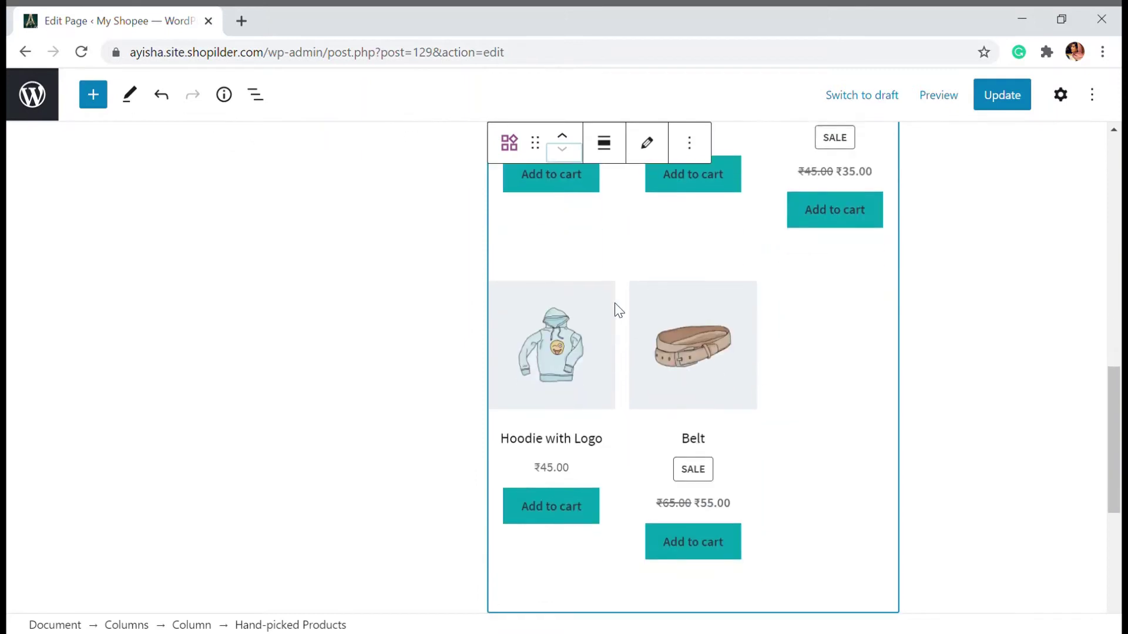
{"action": "scroll", "coordinate": [615, 310], "scroll_direction": "up", "scroll_amount": 6}
{"action": "scroll", "coordinate": [723, 363], "scroll_direction": "down", "scroll_amount": 6}
Add a Best Selling Products block to the wide column, between the Hoodies banner and the hand-picked products.
{"action": "scroll", "coordinate": [730, 594], "scroll_direction": "down", "scroll_amount": 6}
{"action": "left_click", "coordinate": [881, 300]}
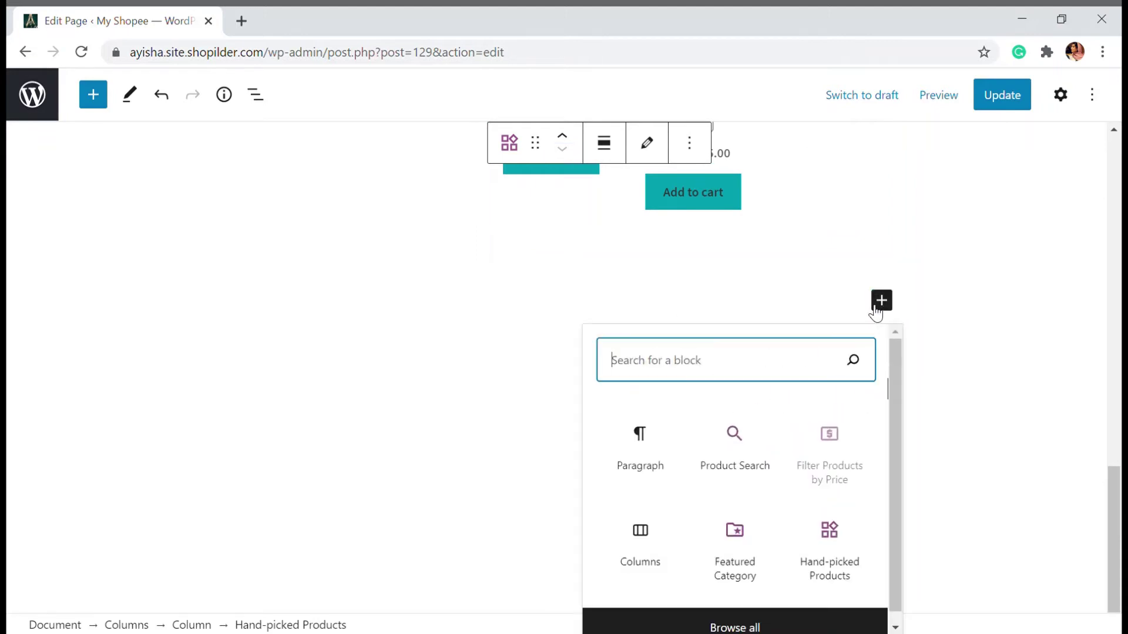
{"action": "left_click", "coordinate": [745, 625]}
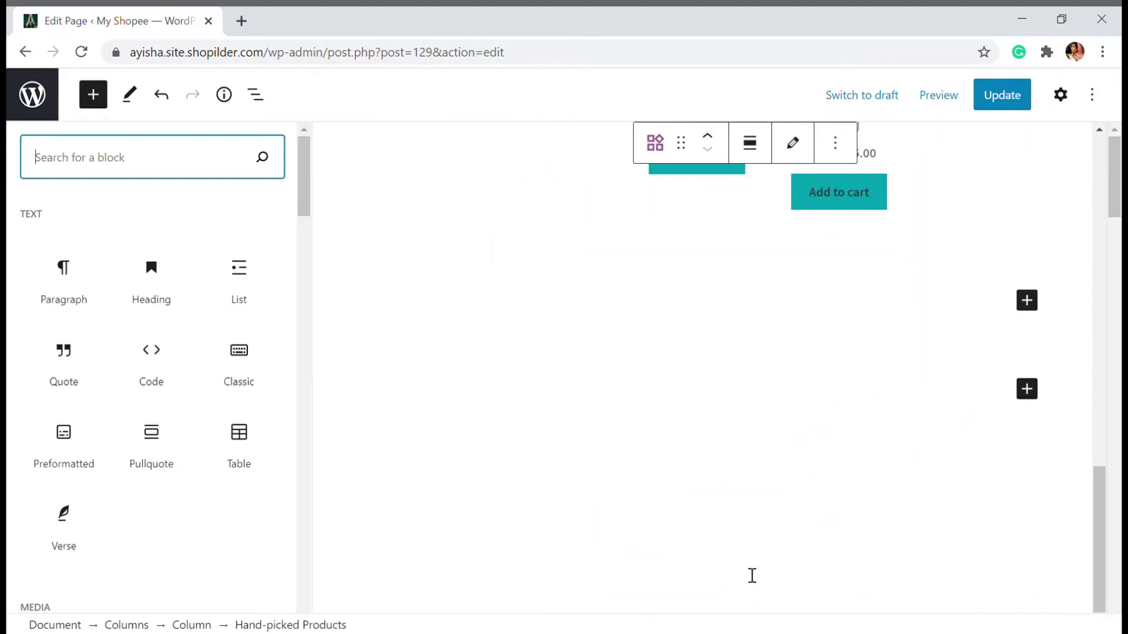
{"action": "scroll", "coordinate": [201, 368], "scroll_direction": "down", "scroll_amount": 10}
{"action": "scroll", "coordinate": [207, 368], "scroll_direction": "down", "scroll_amount": 15}
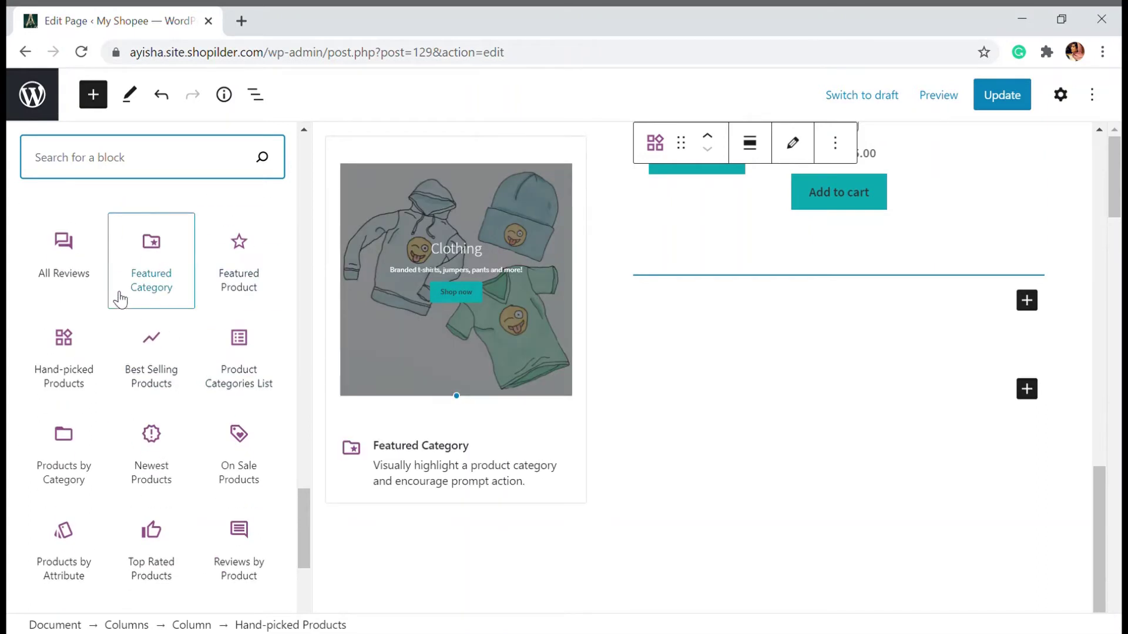
{"action": "left_click", "coordinate": [155, 358]}
Set the Best Selling Products block's layout to 5 columns and 2 rows in the block settings.
{"action": "scroll", "coordinate": [699, 420], "scroll_direction": "down", "scroll_amount": 10}
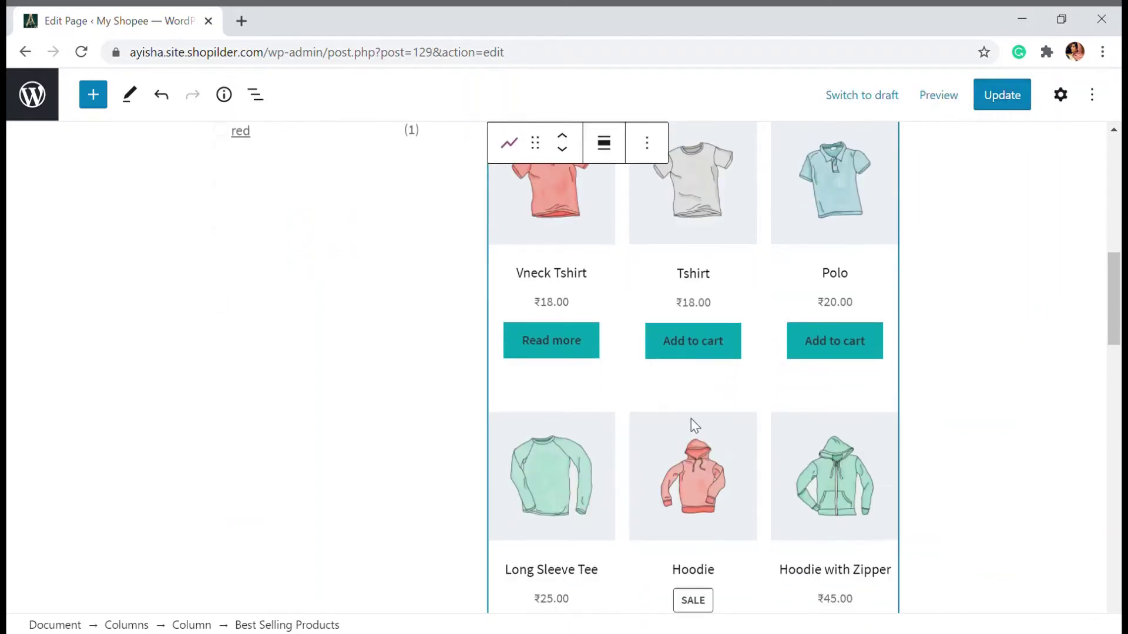
{"action": "scroll", "coordinate": [705, 425], "scroll_direction": "up", "scroll_amount": 5}
{"action": "scroll", "coordinate": [703, 424], "scroll_direction": "up", "scroll_amount": 3}
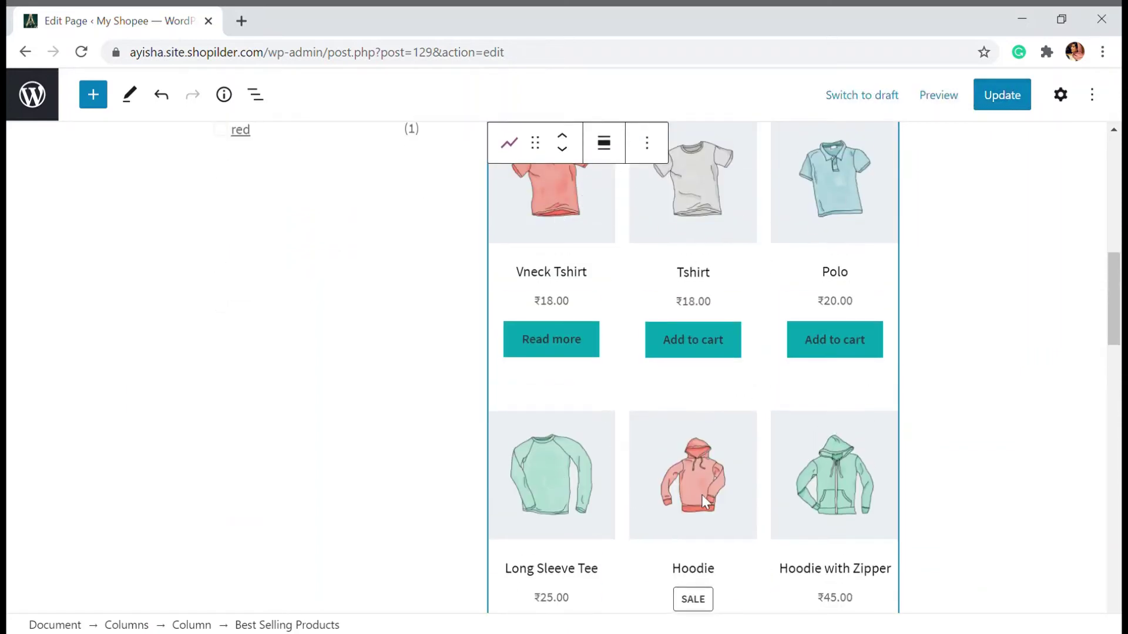
{"action": "scroll", "coordinate": [701, 494], "scroll_direction": "down", "scroll_amount": 7}
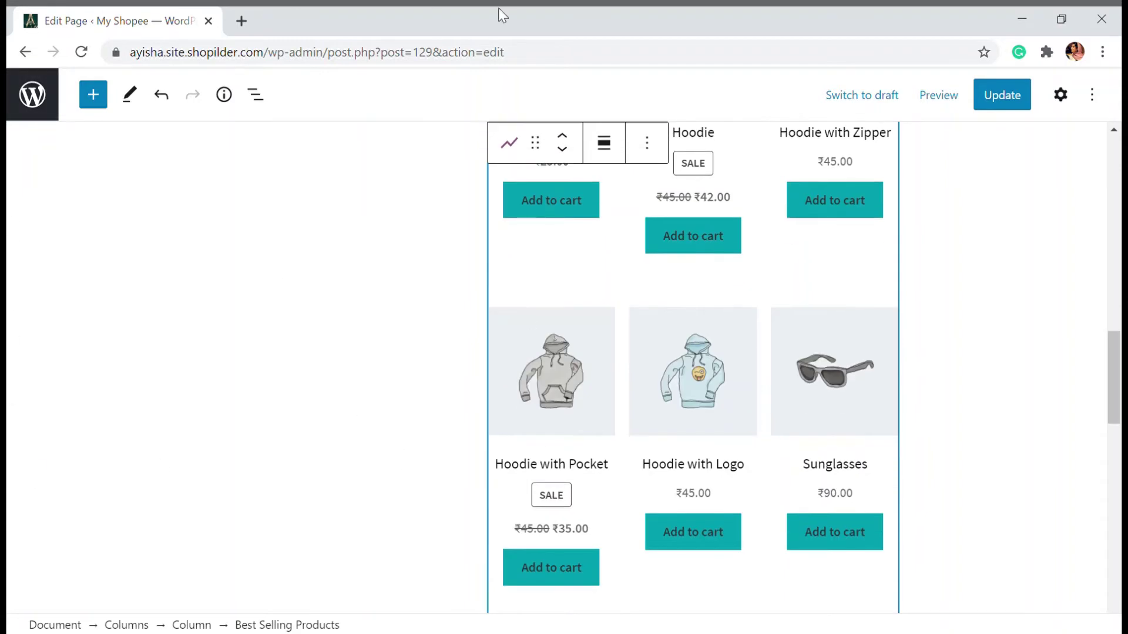
{"action": "scroll", "coordinate": [688, 242], "scroll_direction": "up", "scroll_amount": 11}
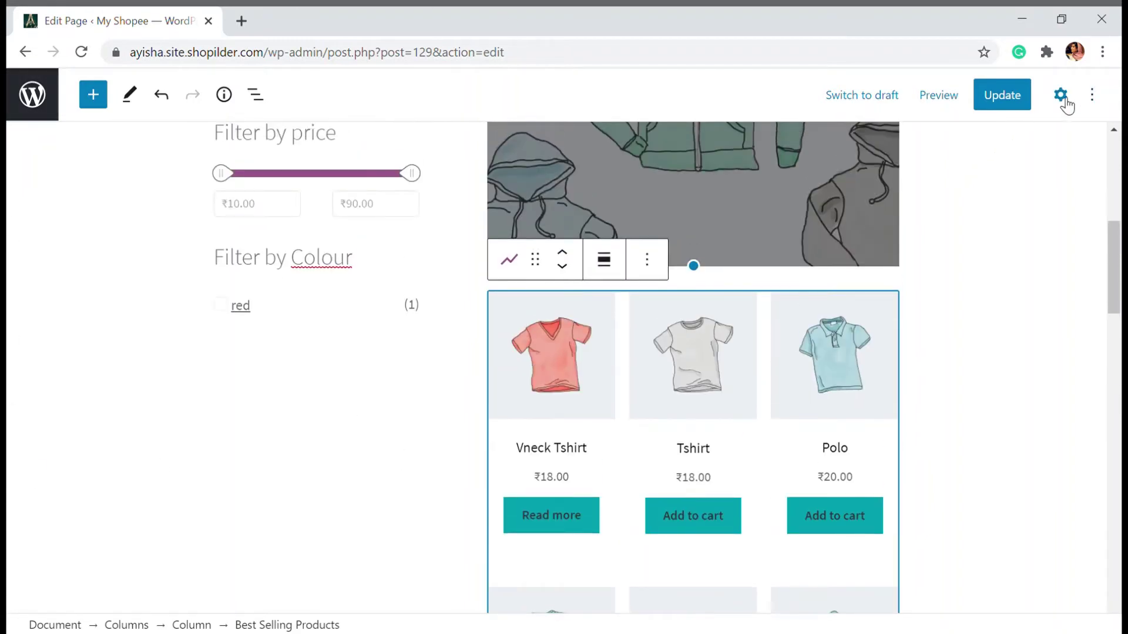
{"action": "left_click", "coordinate": [1065, 100]}
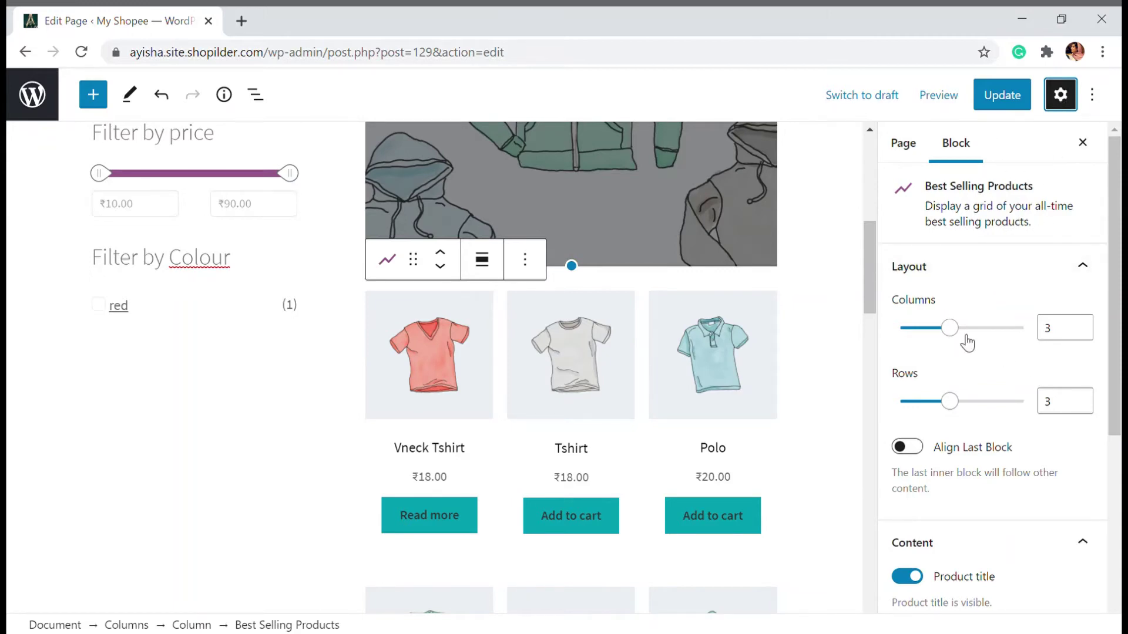
{"action": "left_click_drag", "start_coordinate": [956, 334], "coordinate": [991, 339]}
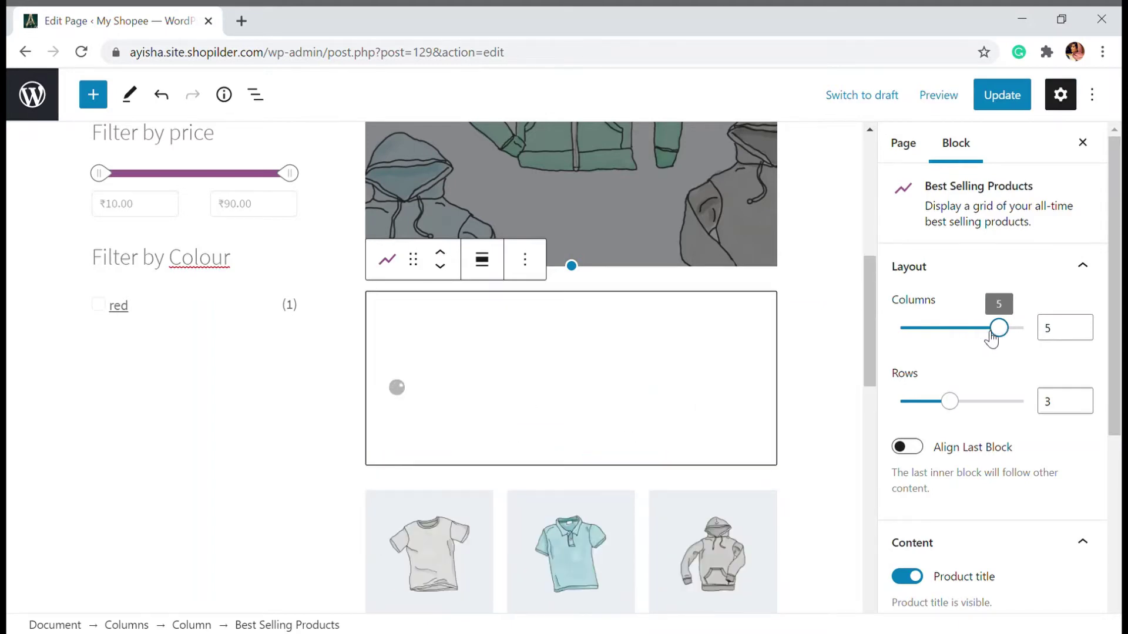
{"action": "scroll", "coordinate": [971, 372], "scroll_direction": "down", "scroll_amount": 3}
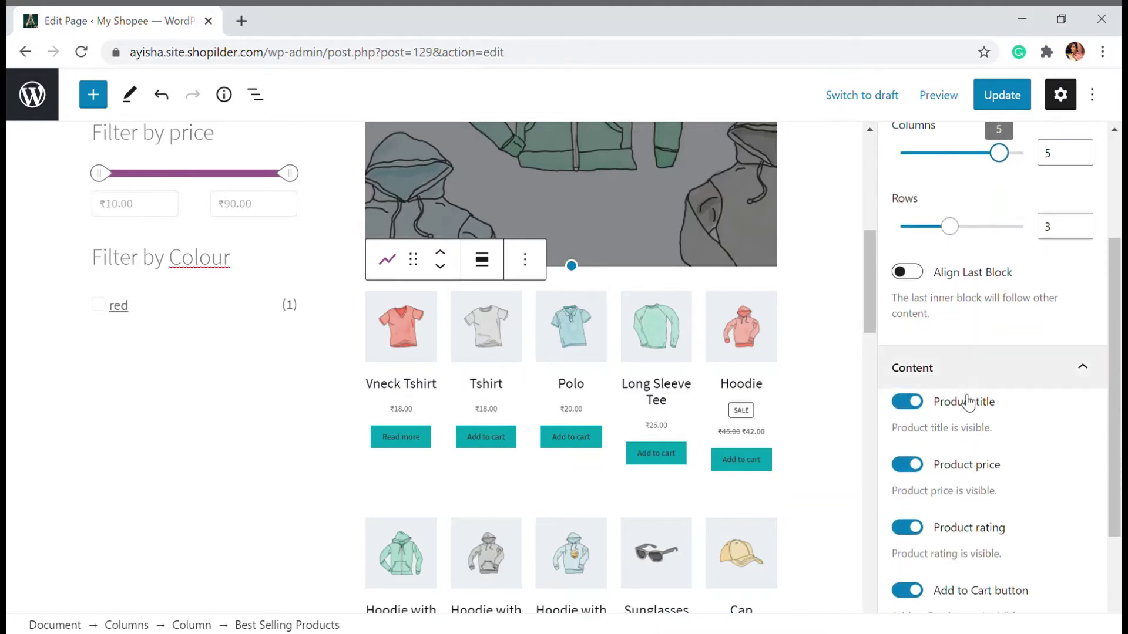
{"action": "scroll", "coordinate": [956, 321], "scroll_direction": "up", "scroll_amount": 2}
{"action": "left_click_drag", "start_coordinate": [951, 330], "coordinate": [925, 323]}
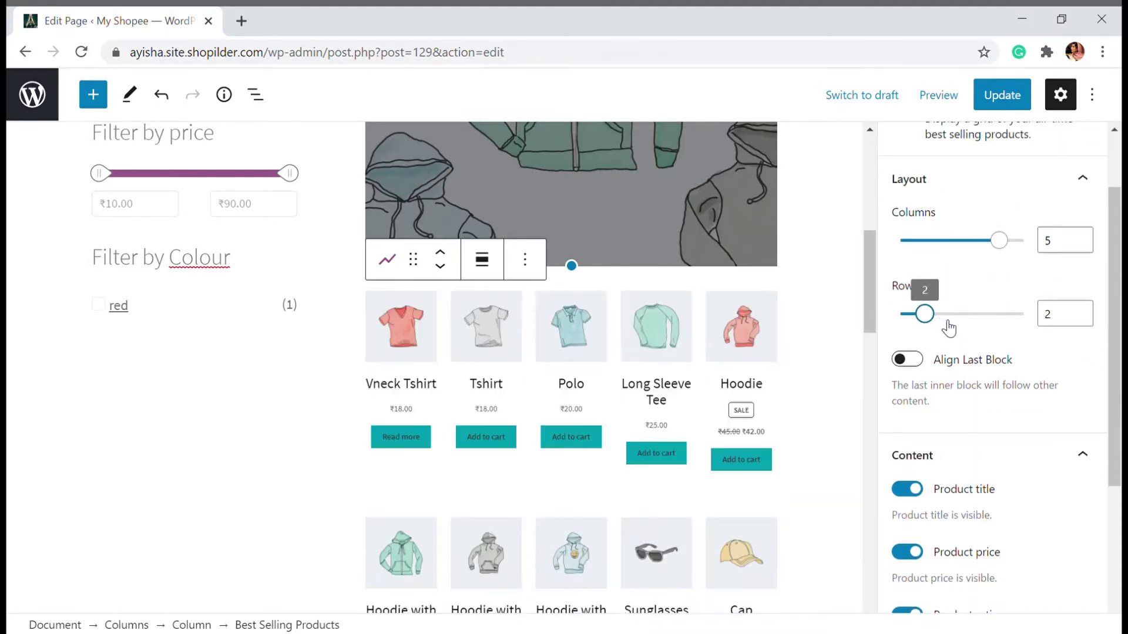
Examine the layout and content settings of the Best Selling Products block alongside its product grid.
{"action": "scroll", "coordinate": [964, 327], "scroll_direction": "down", "scroll_amount": 3}
{"action": "scroll", "coordinate": [965, 329], "scroll_direction": "up", "scroll_amount": 2}
{"action": "scroll", "coordinate": [965, 329], "scroll_direction": "down", "scroll_amount": 3}
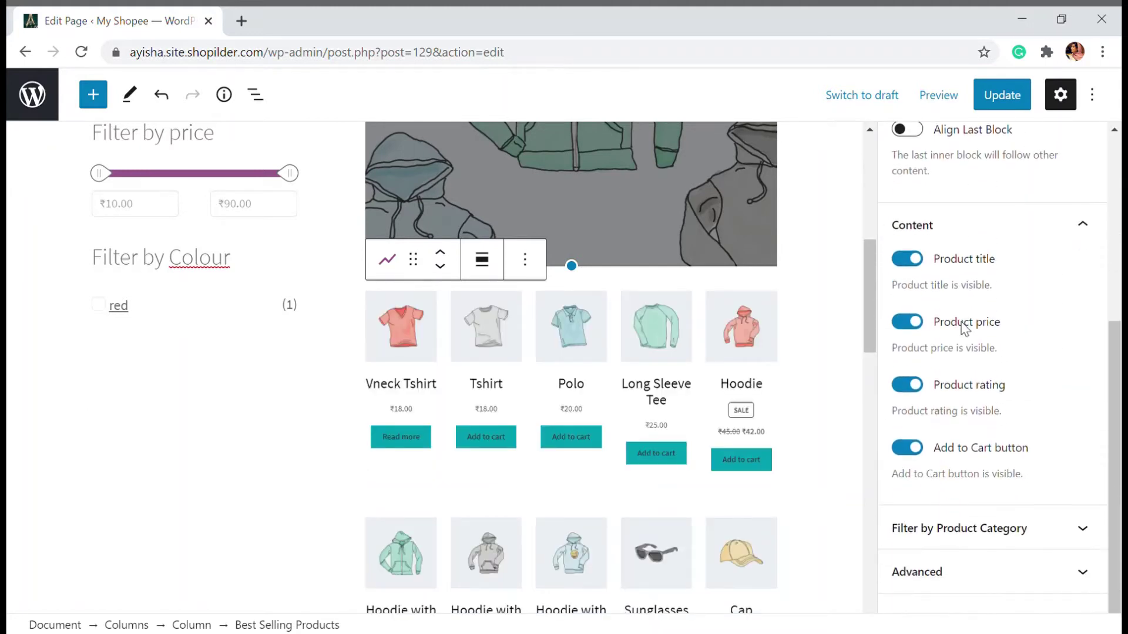
{"action": "scroll", "coordinate": [939, 286], "scroll_direction": "up", "scroll_amount": 4}
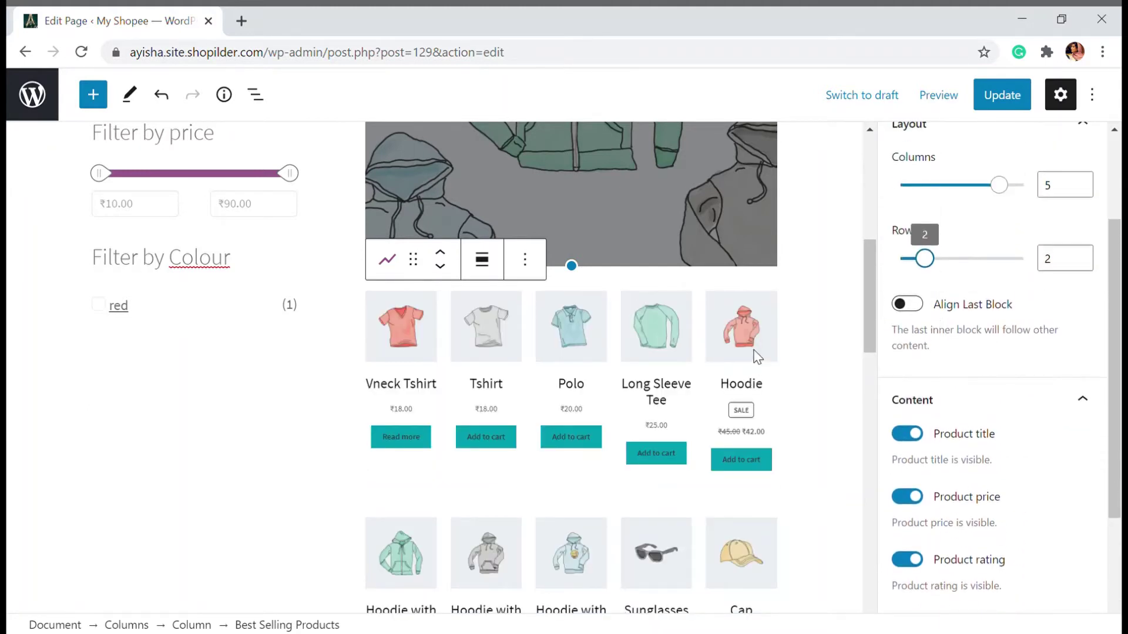
{"action": "scroll", "coordinate": [754, 353], "scroll_direction": "down", "scroll_amount": 2}
{"action": "scroll", "coordinate": [952, 346], "scroll_direction": "down", "scroll_amount": 3}
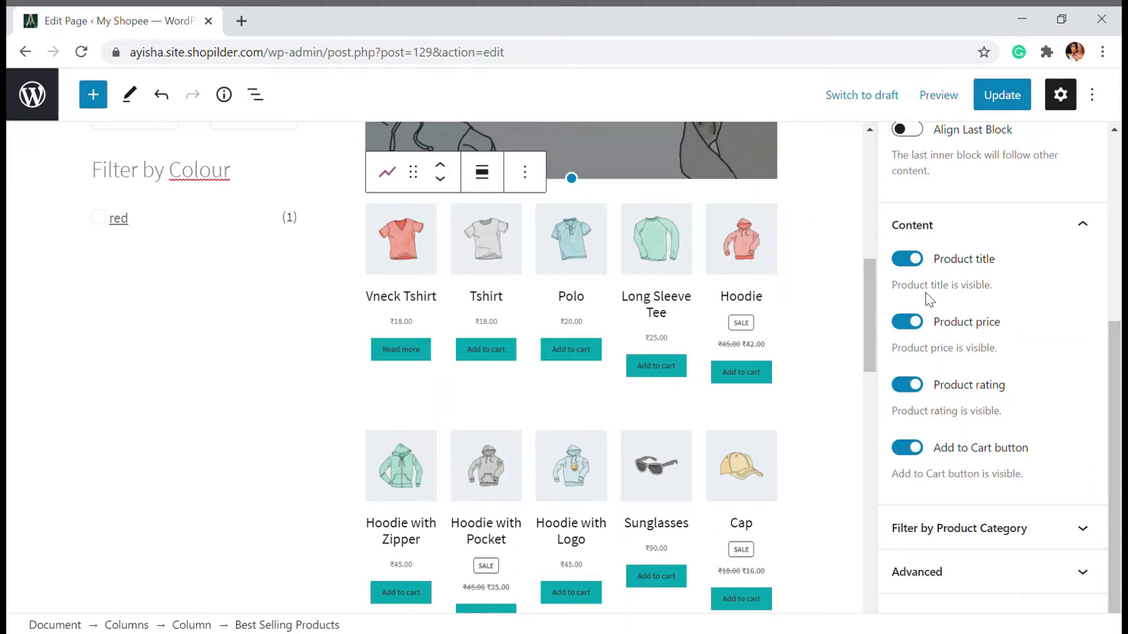
Filter the Best Selling Products block to the Accessories product category.
{"action": "left_click", "coordinate": [988, 532]}
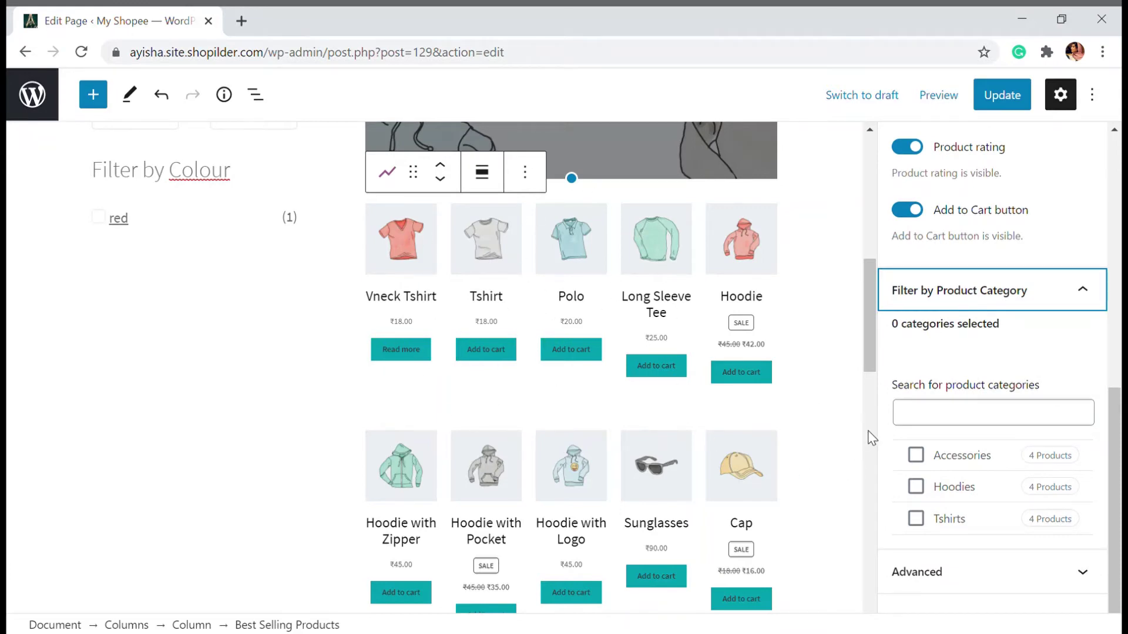
{"action": "left_click", "coordinate": [916, 456]}
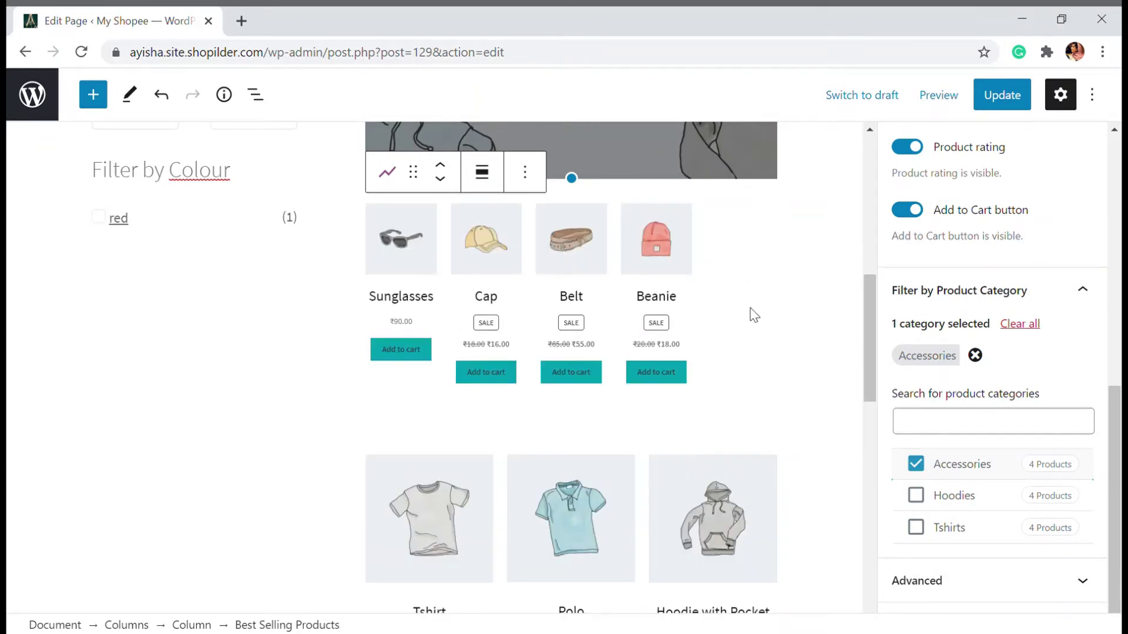
Order the Hand-picked Products block by price, high to low.
{"action": "scroll", "coordinate": [1051, 441], "scroll_direction": "down", "scroll_amount": 1}
{"action": "scroll", "coordinate": [764, 470], "scroll_direction": "down", "scroll_amount": 3}
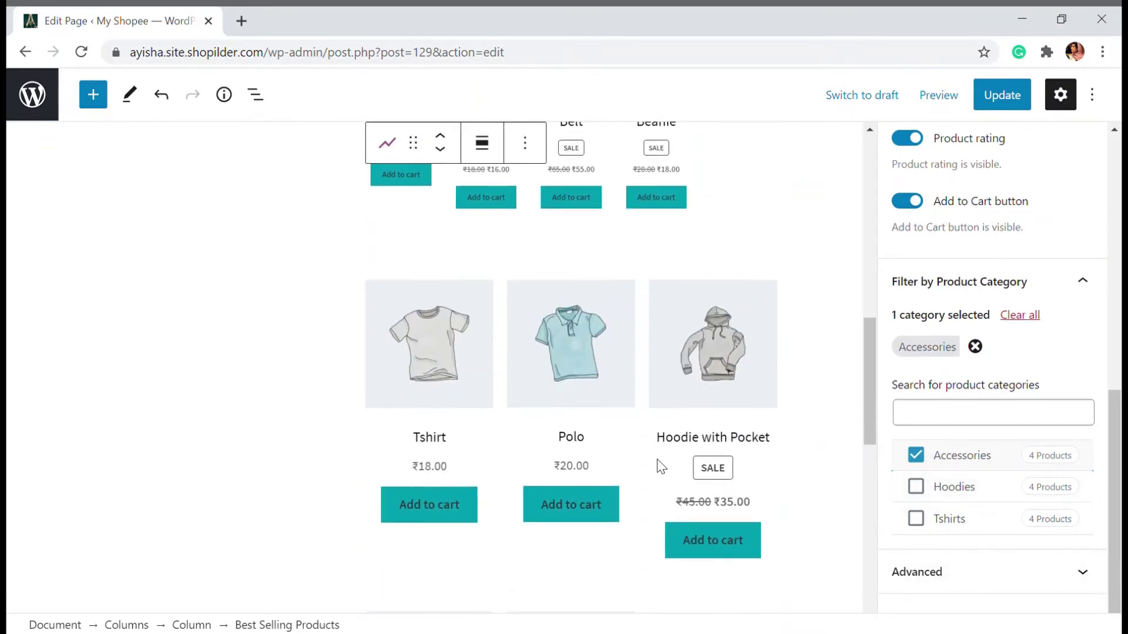
{"action": "left_click", "coordinate": [668, 464]}
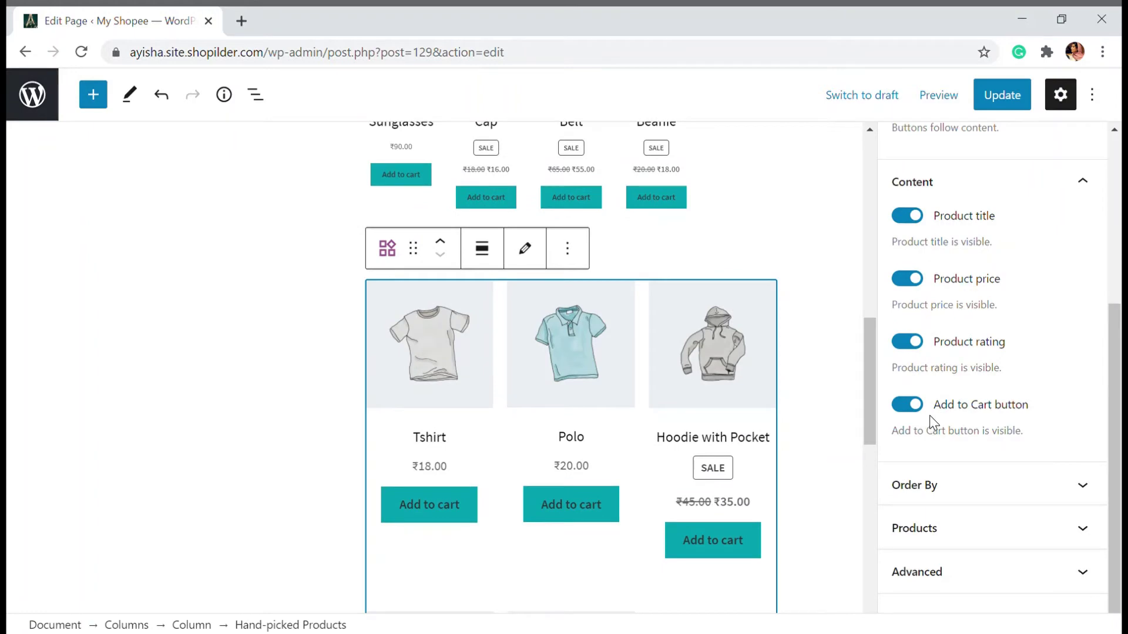
{"action": "left_click", "coordinate": [961, 486]}
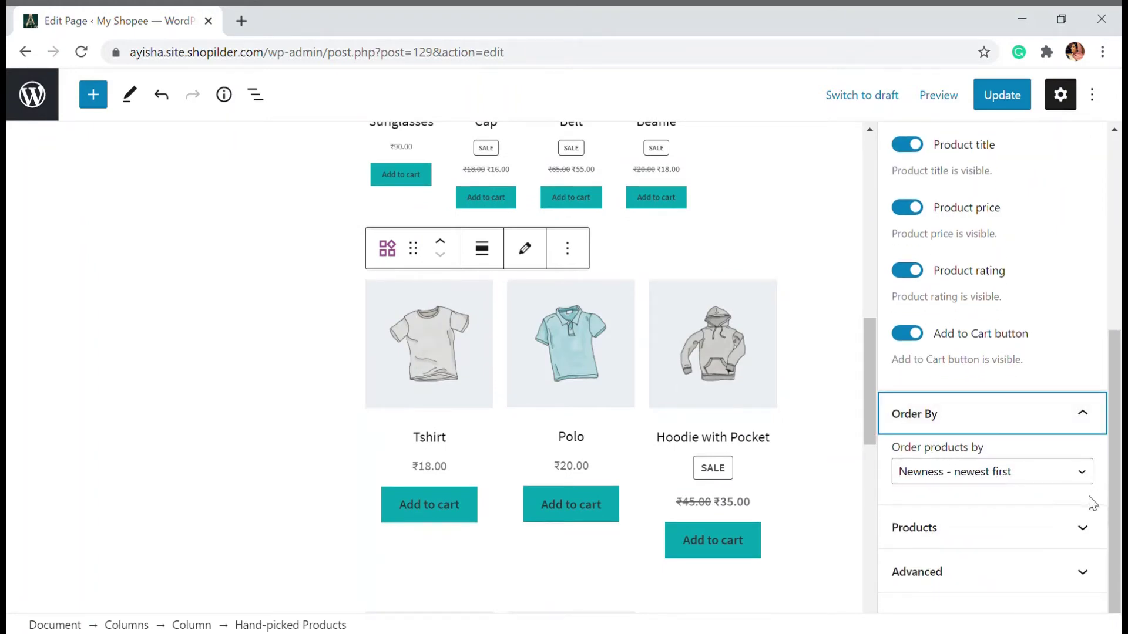
{"action": "left_click", "coordinate": [1000, 479]}
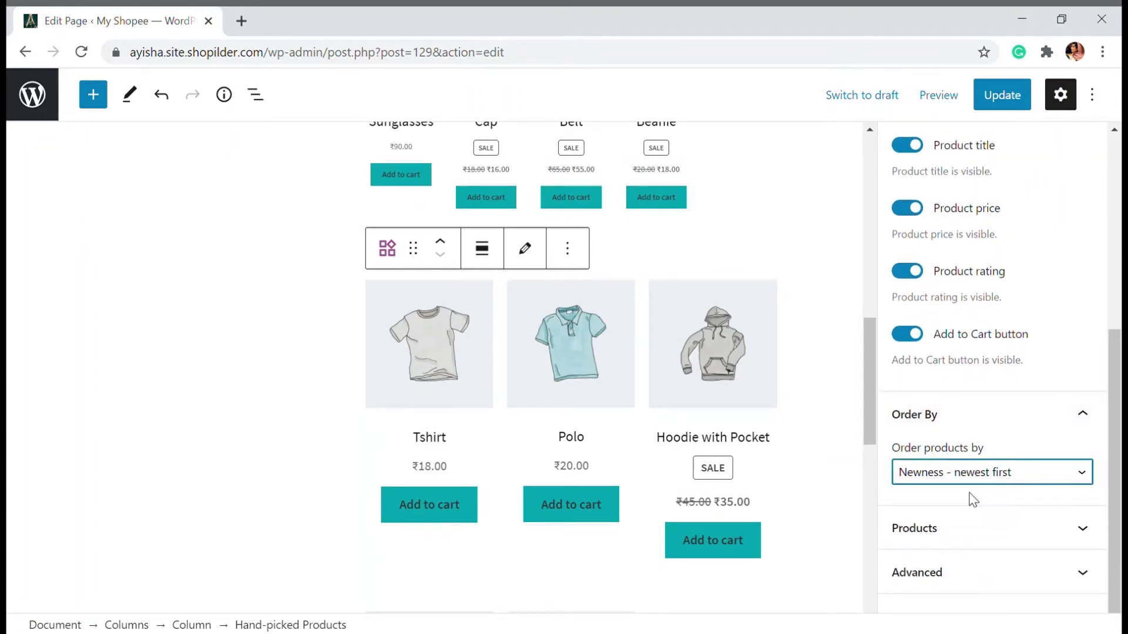
{"action": "key", "text": "Down"}
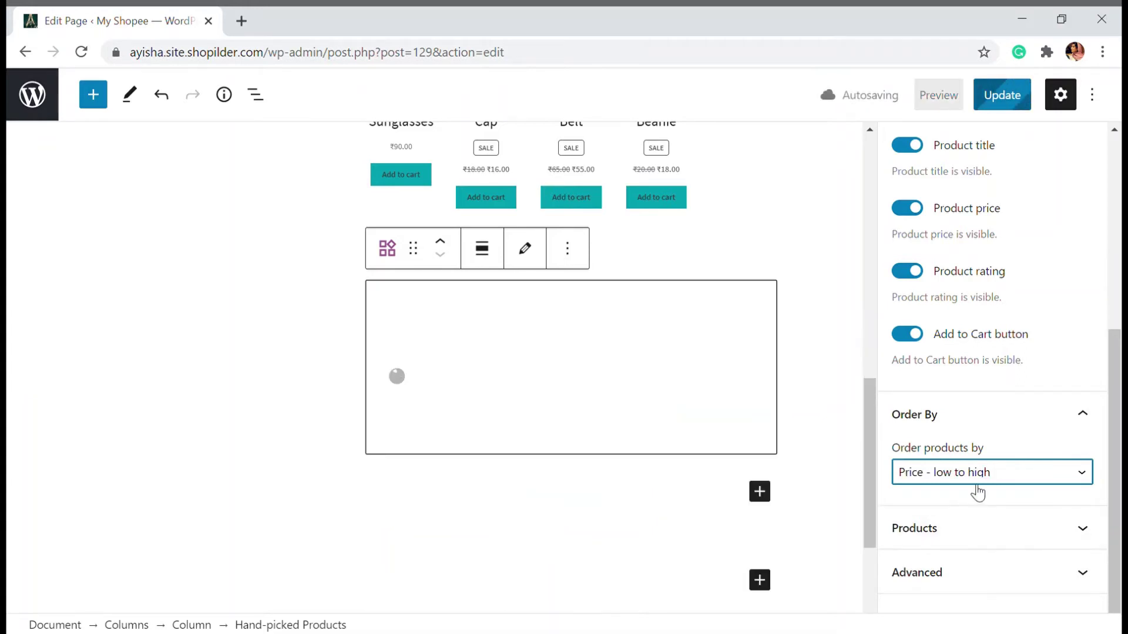
{"action": "key", "text": "Down"}
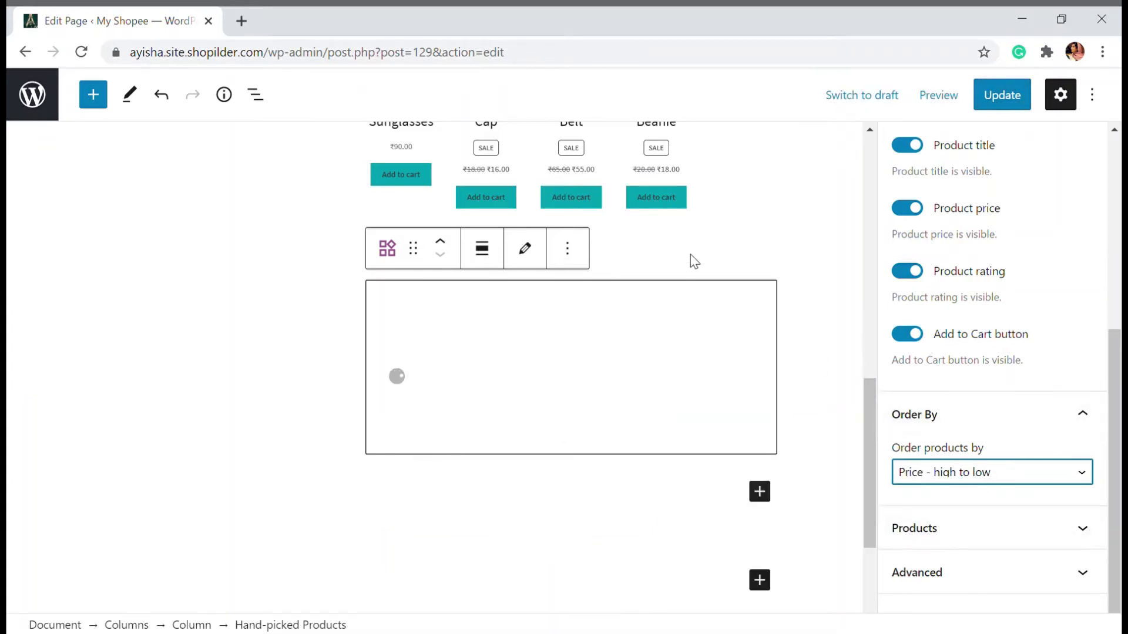
{"action": "scroll", "coordinate": [717, 440], "scroll_direction": "down", "scroll_amount": 5}
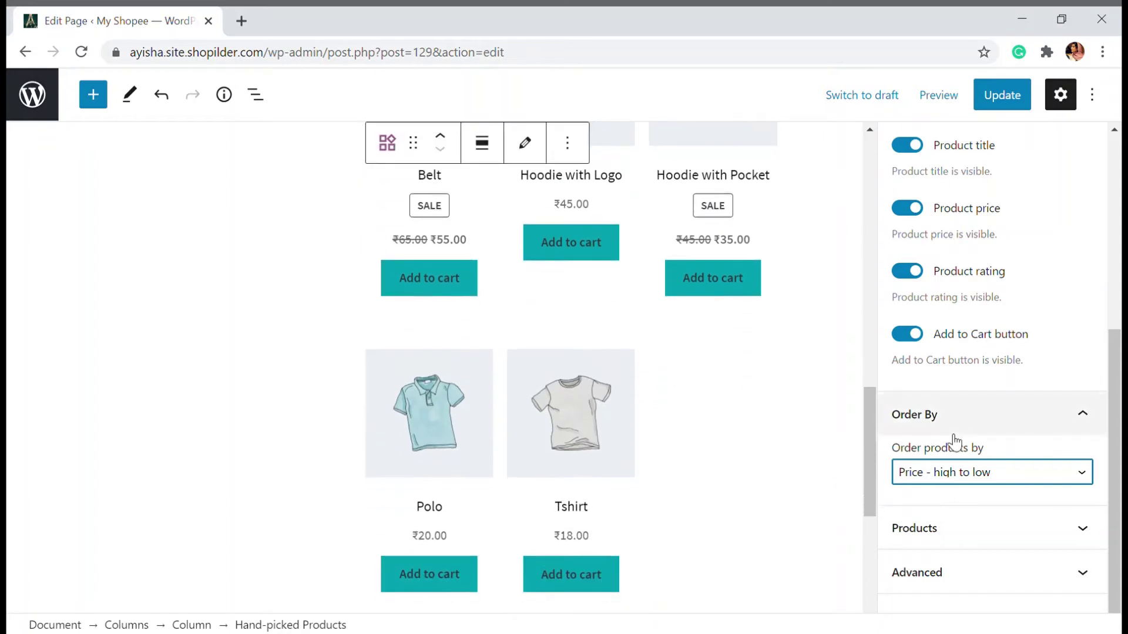
Examine which products are selected in the Hand-picked Products block's product list.
{"action": "left_click", "coordinate": [1023, 522]}
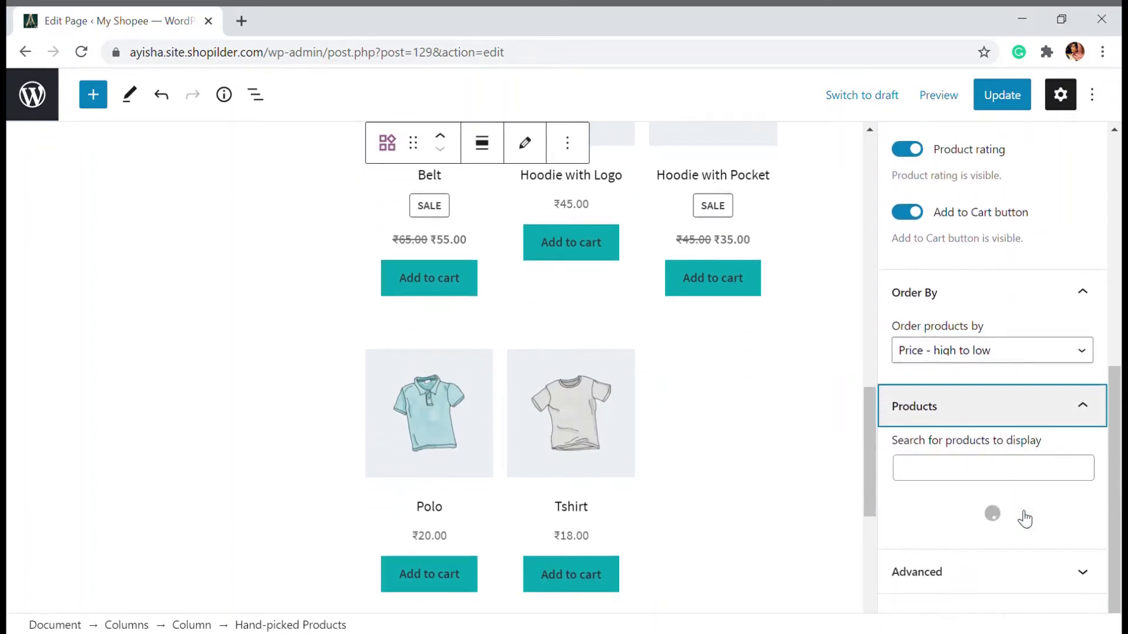
{"action": "scroll", "coordinate": [996, 496], "scroll_direction": "down", "scroll_amount": 1}
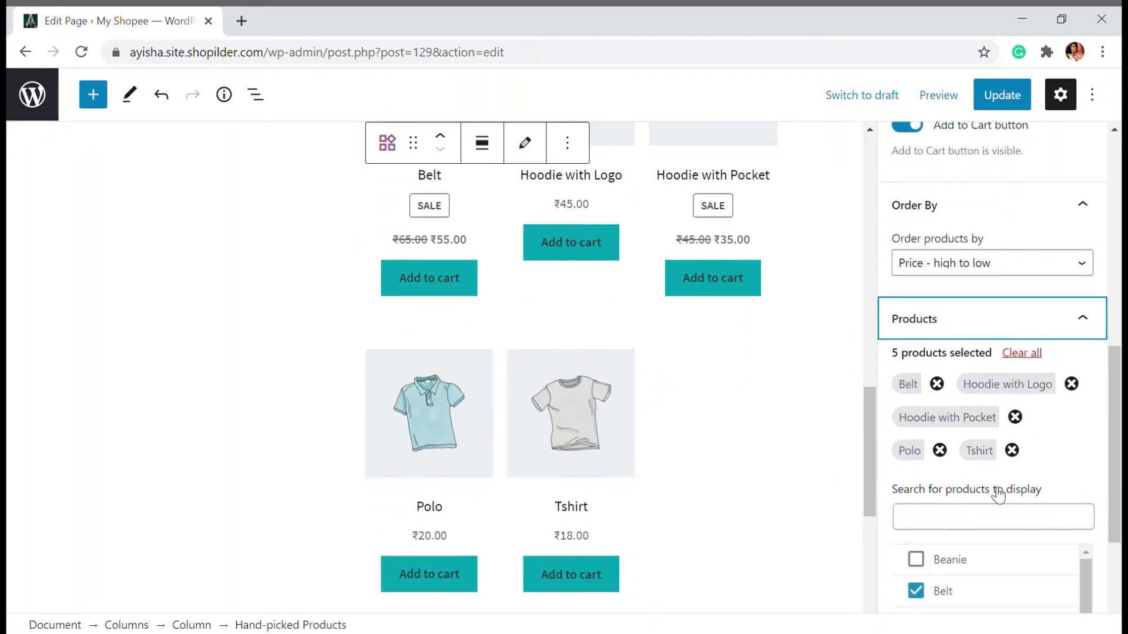
{"action": "scroll", "coordinate": [996, 496], "scroll_direction": "down", "scroll_amount": 3}
{"action": "scroll", "coordinate": [942, 470], "scroll_direction": "down", "scroll_amount": 3}
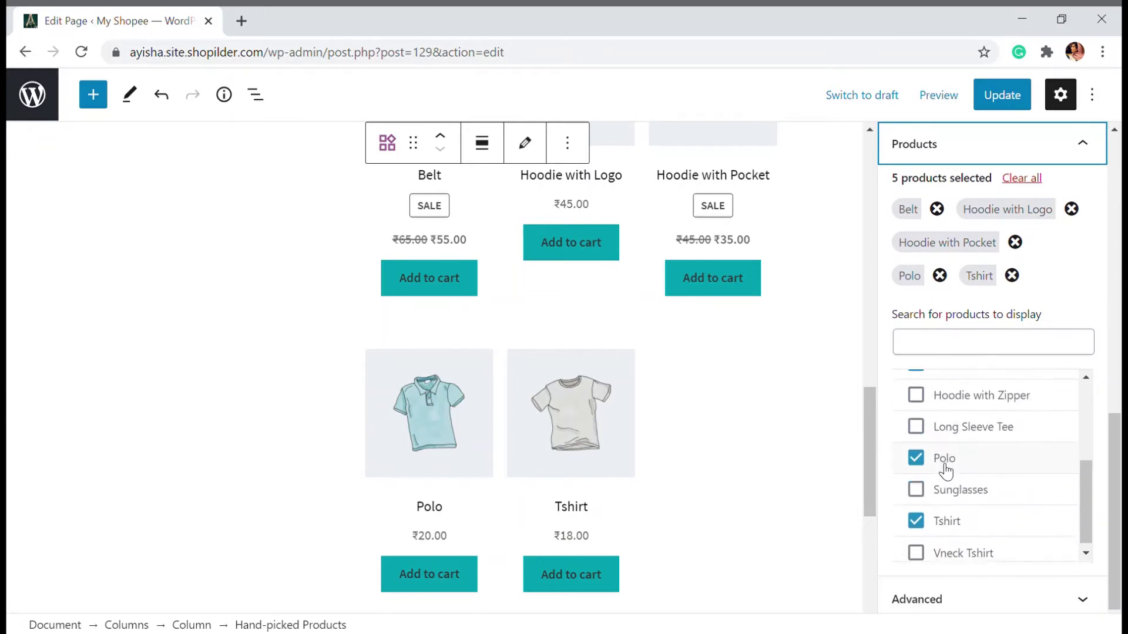
{"action": "scroll", "coordinate": [942, 470], "scroll_direction": "up", "scroll_amount": 3}
{"action": "scroll", "coordinate": [945, 471], "scroll_direction": "down", "scroll_amount": 3}
{"action": "scroll", "coordinate": [934, 581], "scroll_direction": "down", "scroll_amount": 1}
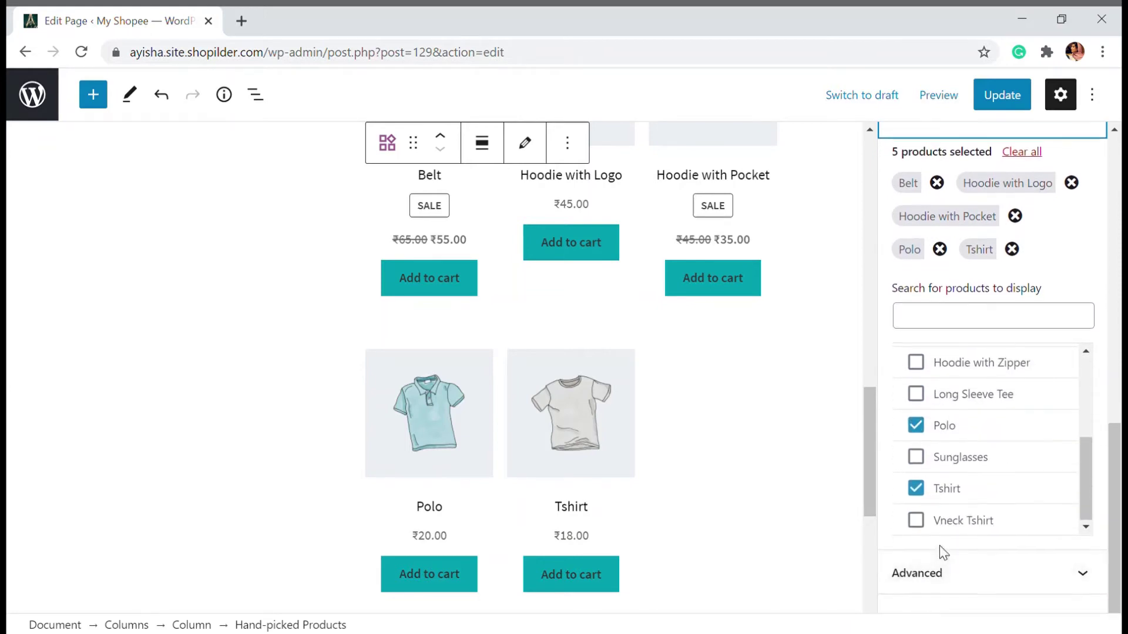
{"action": "scroll", "coordinate": [941, 549], "scroll_direction": "up", "scroll_amount": 5}
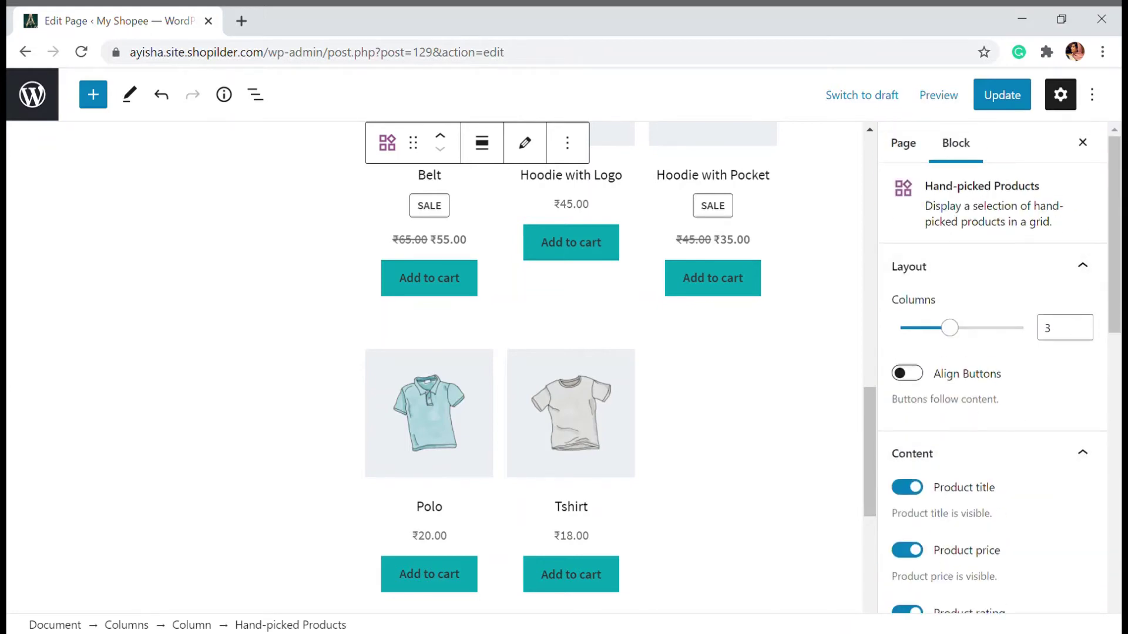
Set the Hoodies banner's overlay colour to grey and its background opacity to 40.
{"action": "scroll", "coordinate": [784, 332], "scroll_direction": "up", "scroll_amount": 10}
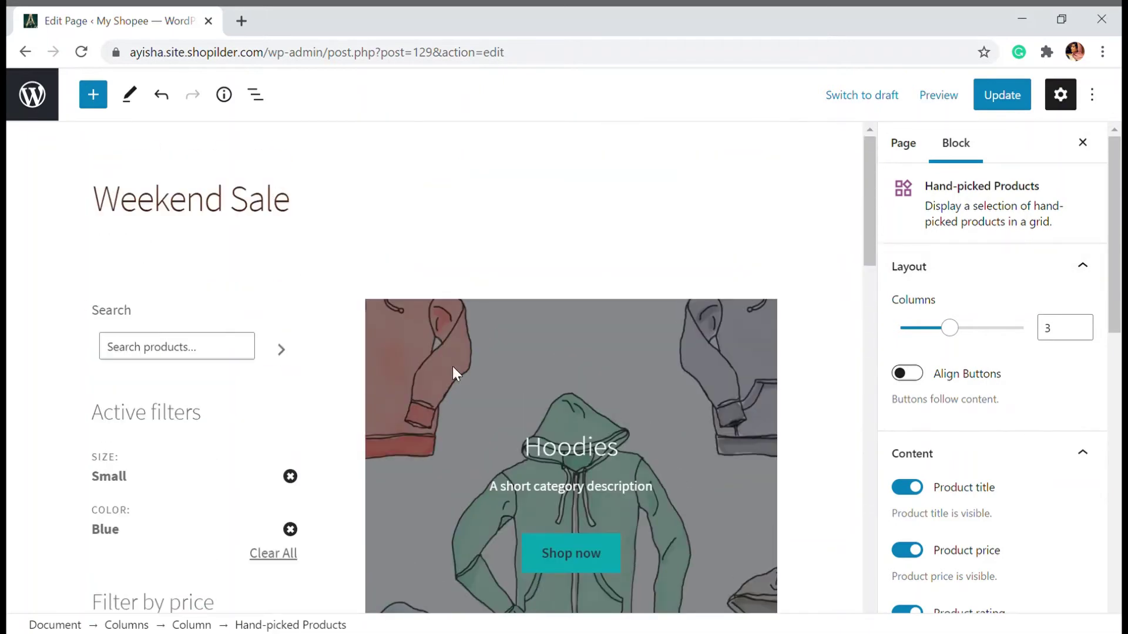
{"action": "left_click", "coordinate": [572, 397]}
{"action": "scroll", "coordinate": [588, 329], "scroll_direction": "down", "scroll_amount": 4}
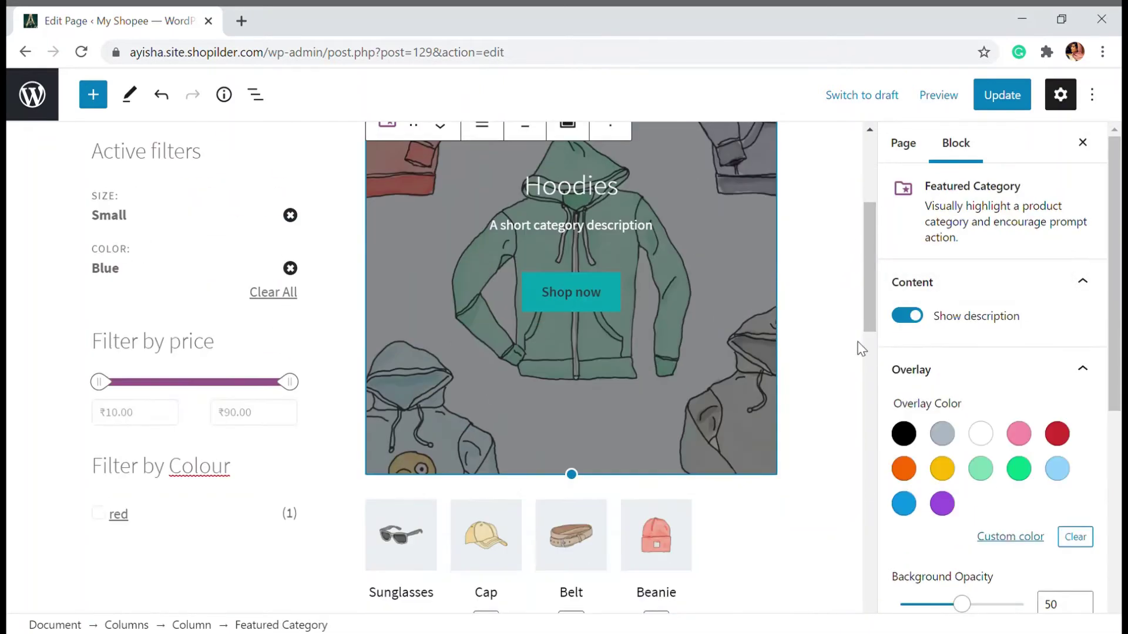
{"action": "scroll", "coordinate": [604, 268], "scroll_direction": "up", "scroll_amount": 3}
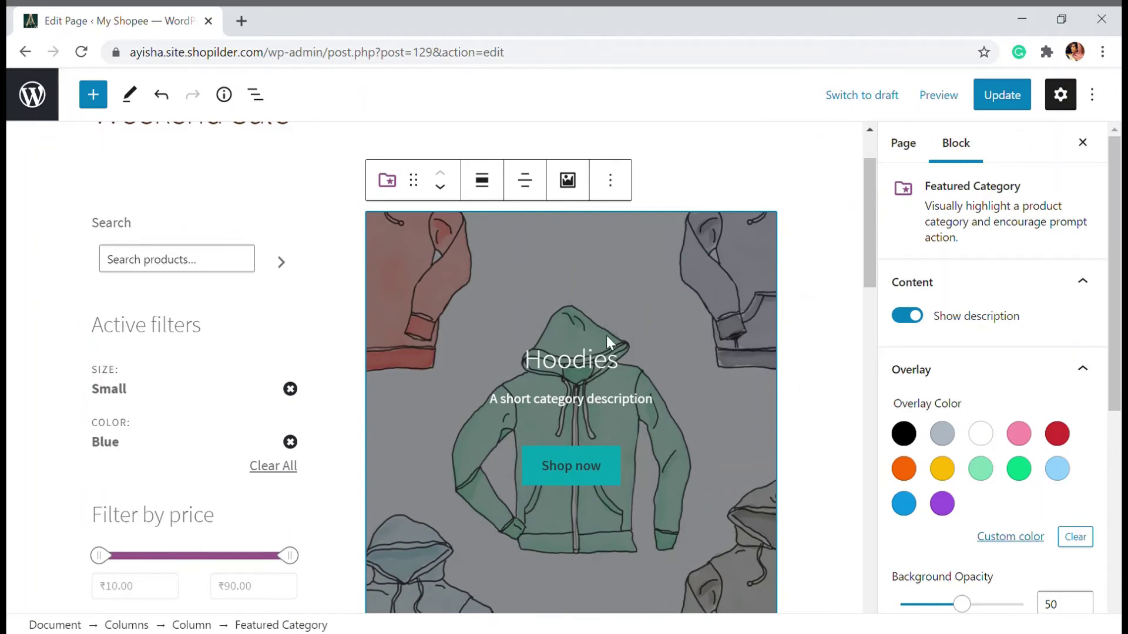
{"action": "left_click", "coordinate": [952, 437]}
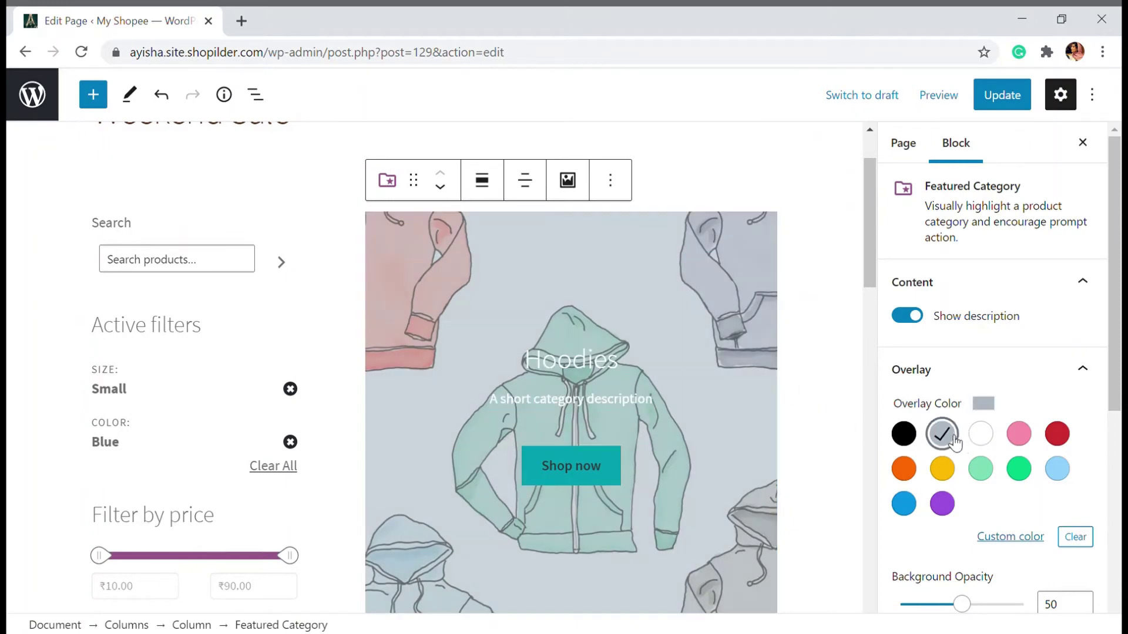
{"action": "left_click", "coordinate": [1020, 468]}
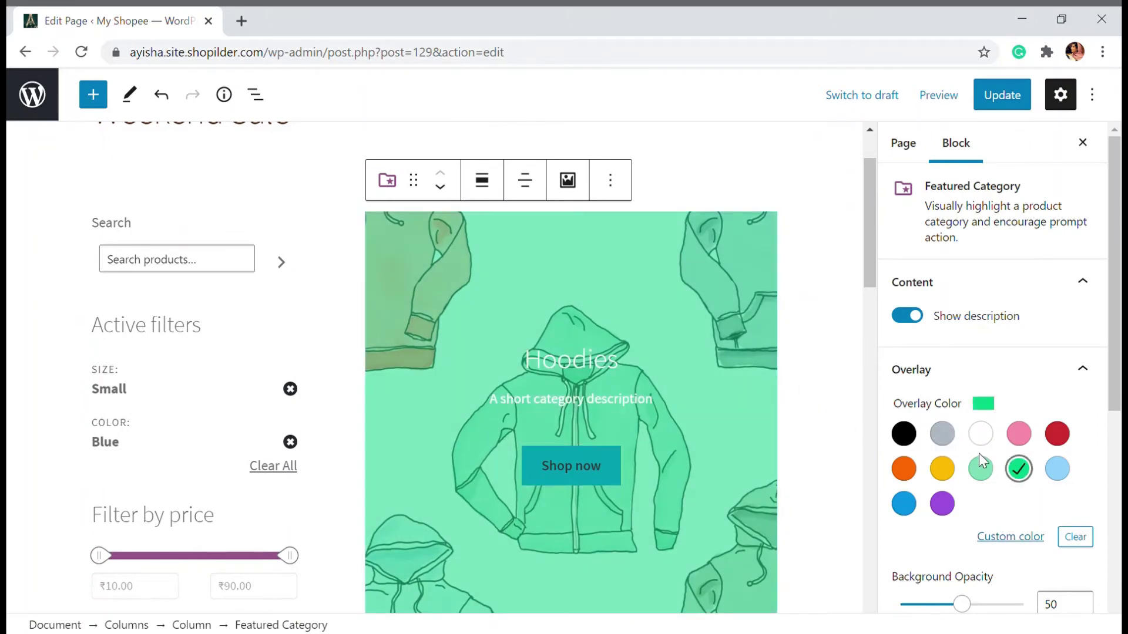
{"action": "left_click", "coordinate": [980, 434]}
{"action": "left_click", "coordinate": [942, 435]}
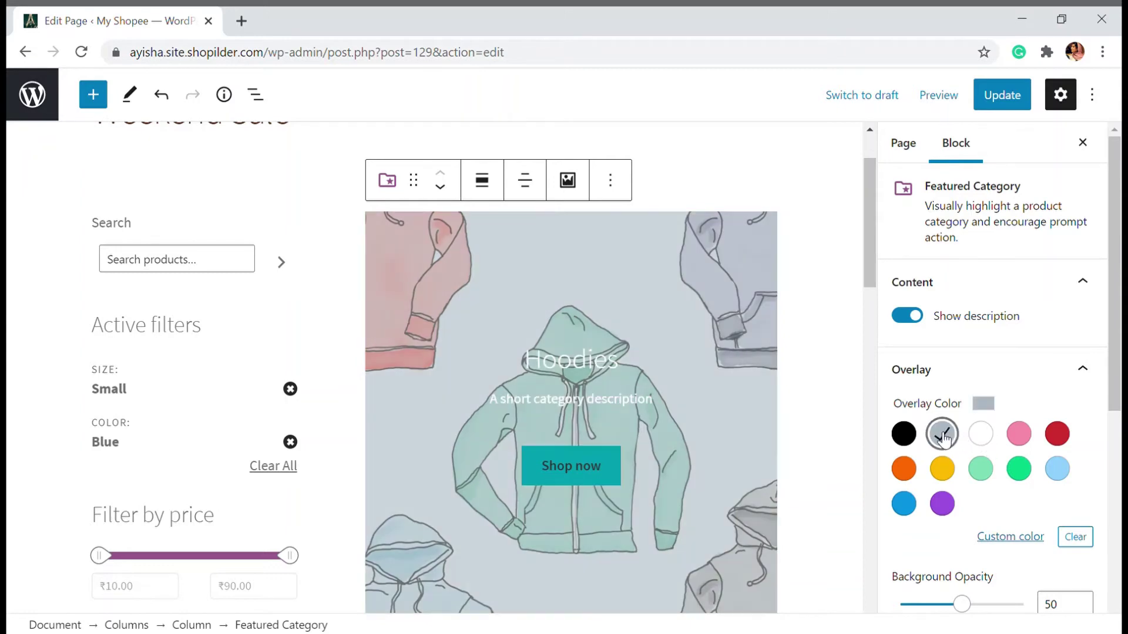
{"action": "scroll", "coordinate": [955, 441], "scroll_direction": "down", "scroll_amount": 5}
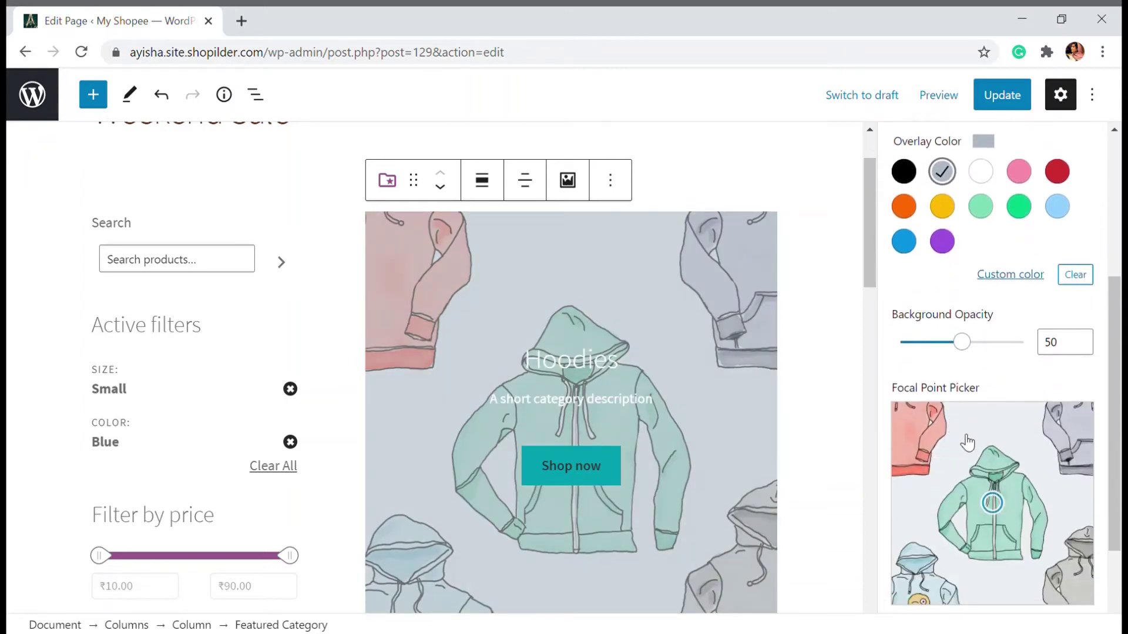
{"action": "left_click_drag", "start_coordinate": [964, 347], "coordinate": [956, 344]}
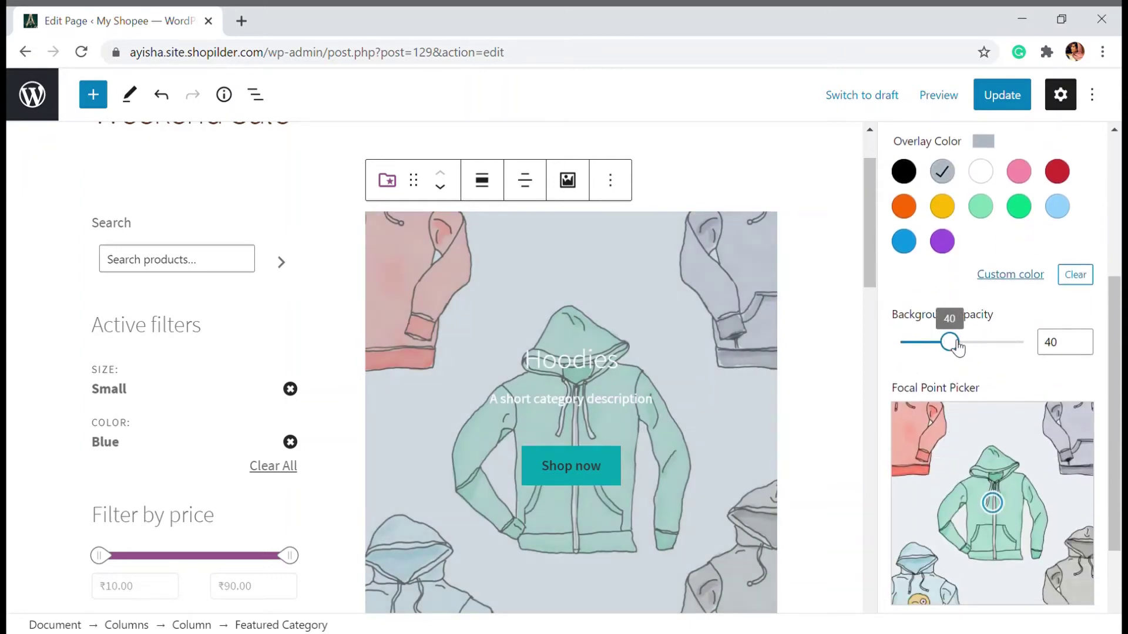
Set the left value of the Hoodies banner image's focal point to 30%.
{"action": "scroll", "coordinate": [956, 347], "scroll_direction": "down", "scroll_amount": 2}
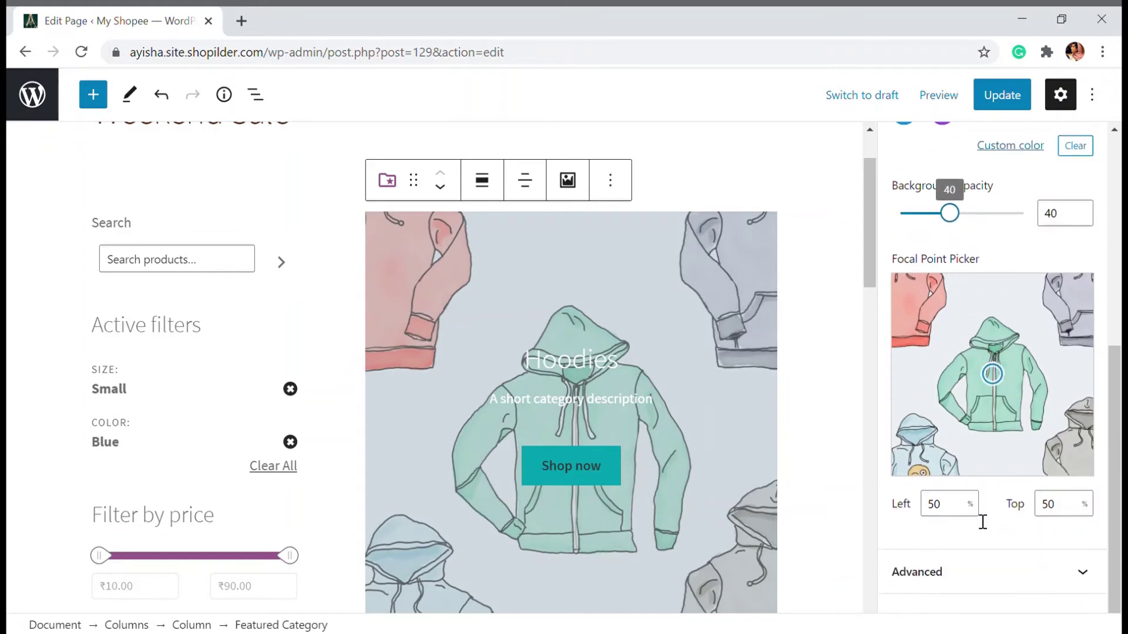
{"action": "left_click", "coordinate": [954, 515]}
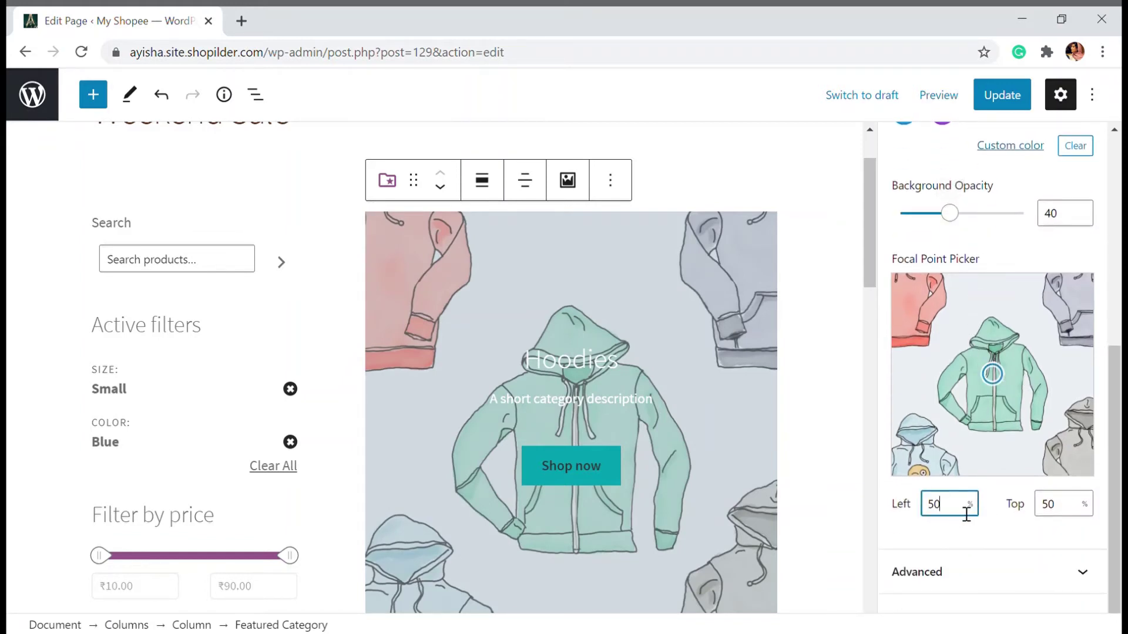
{"action": "key", "text": "BackSpace"}
{"action": "key", "text": "BackSpace"}
{"action": "type", "text": "30"}
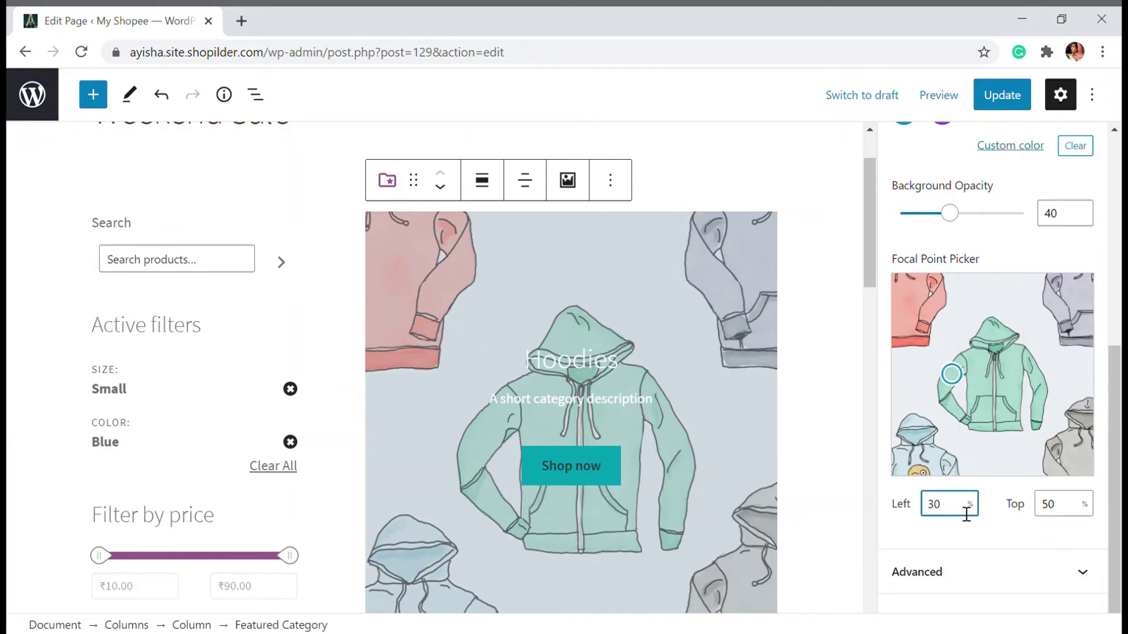
Move the Hoodies banner image's focal point to 72% left and 47% top, and expand the block's advanced settings.
{"action": "left_click_drag", "start_coordinate": [972, 377], "coordinate": [1046, 377]}
{"action": "left_click", "coordinate": [1004, 572]}
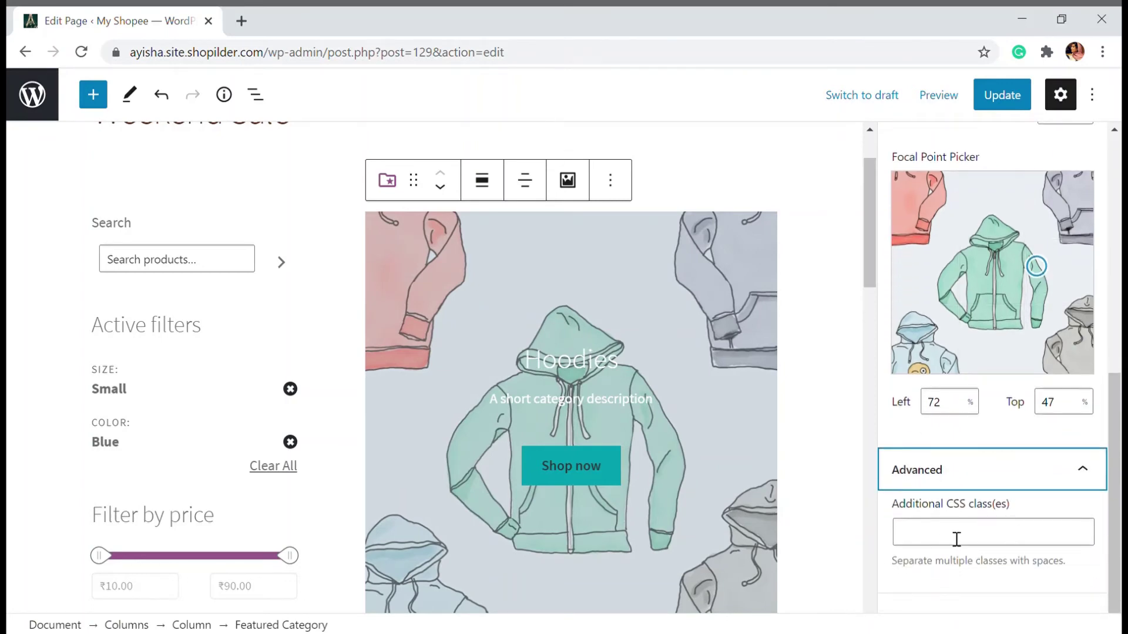
{"action": "scroll", "coordinate": [958, 546], "scroll_direction": "up", "scroll_amount": 9}
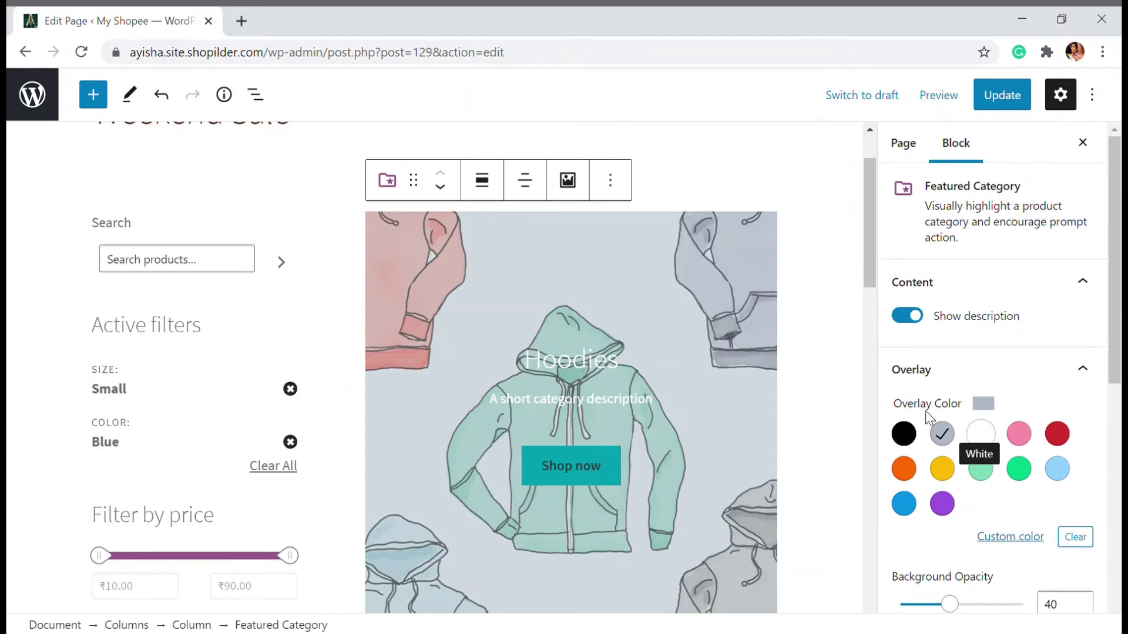
Show the price range of the Filter by price block as text instead of editable fields.
{"action": "left_click", "coordinate": [249, 536]}
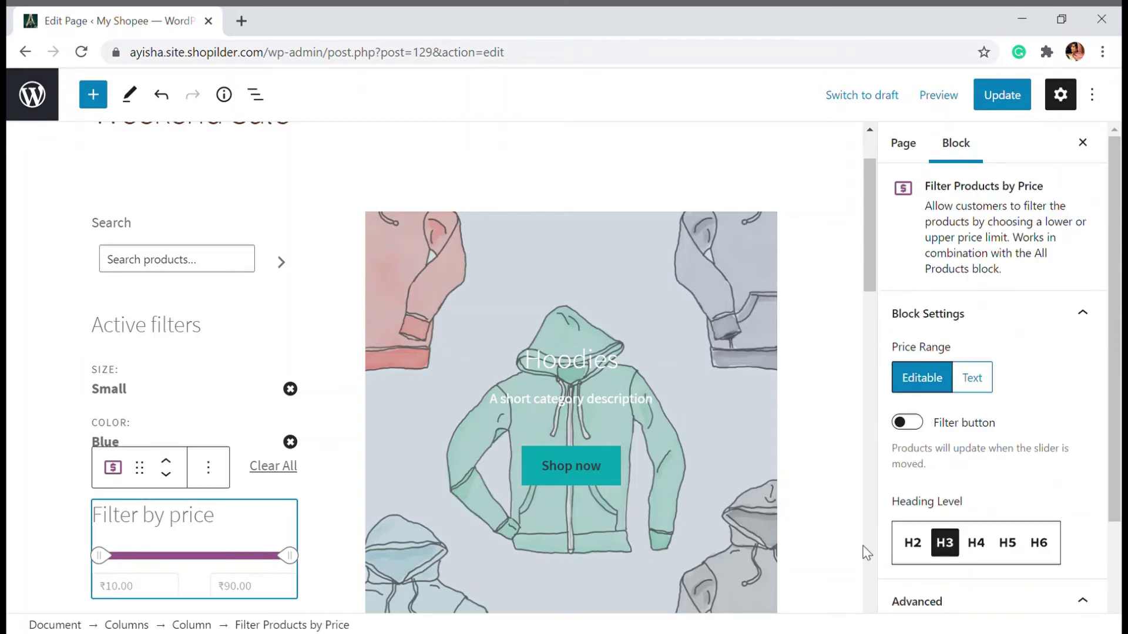
{"action": "scroll", "coordinate": [1051, 400], "scroll_direction": "down", "scroll_amount": 3}
{"action": "scroll", "coordinate": [164, 529], "scroll_direction": "down", "scroll_amount": 3}
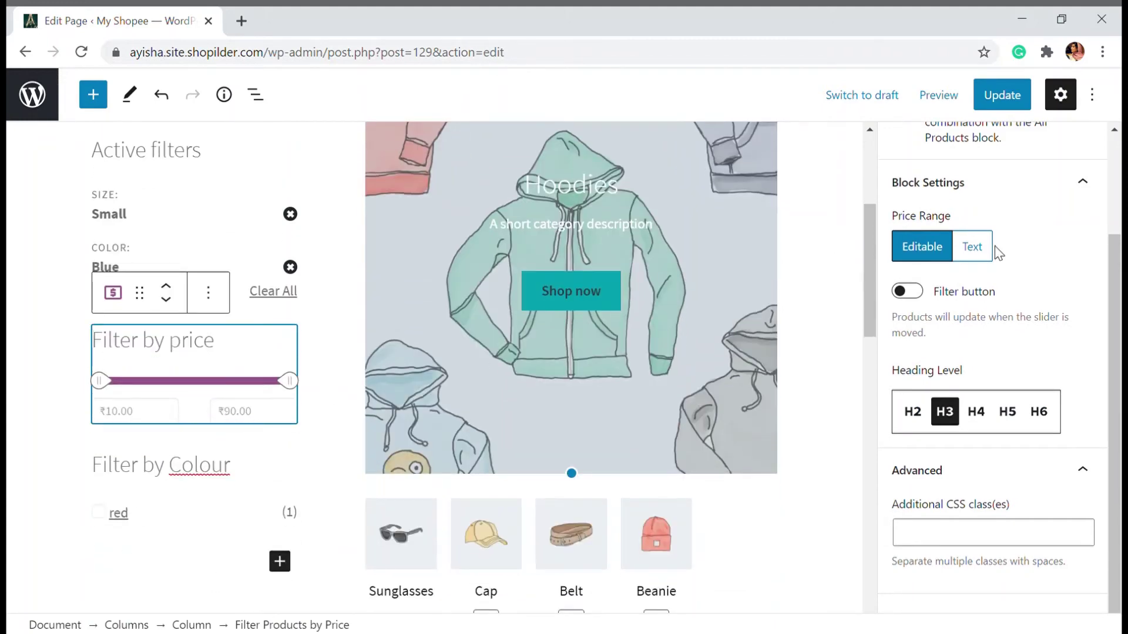
{"action": "left_click", "coordinate": [972, 247]}
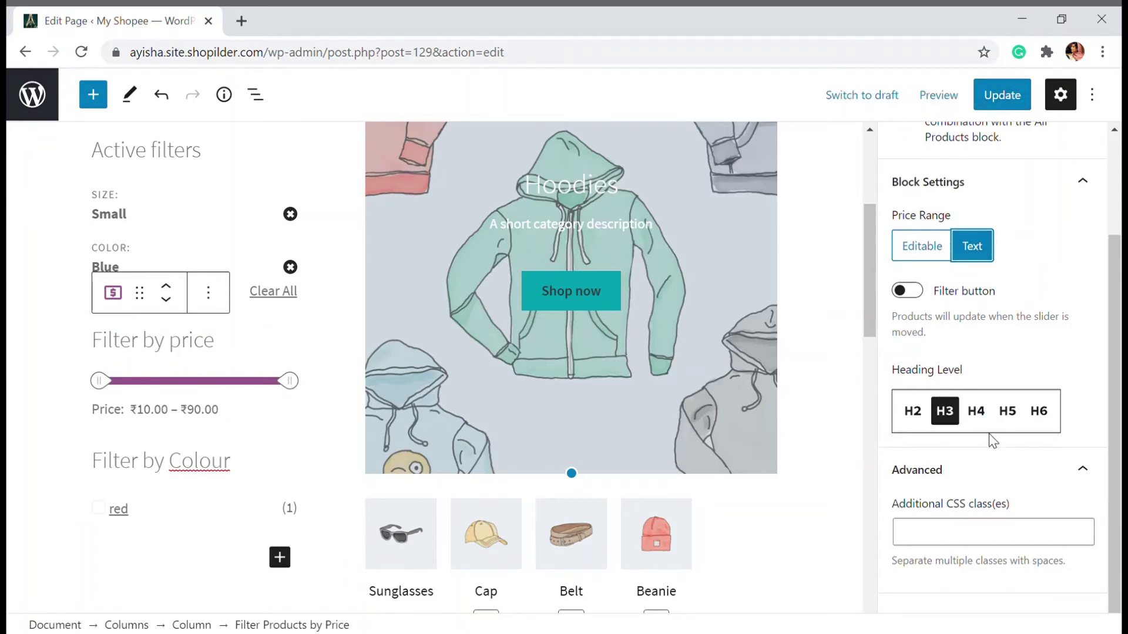
Try smaller heading levels for the Filter by price block and settle on H4.
{"action": "left_click", "coordinate": [1007, 418]}
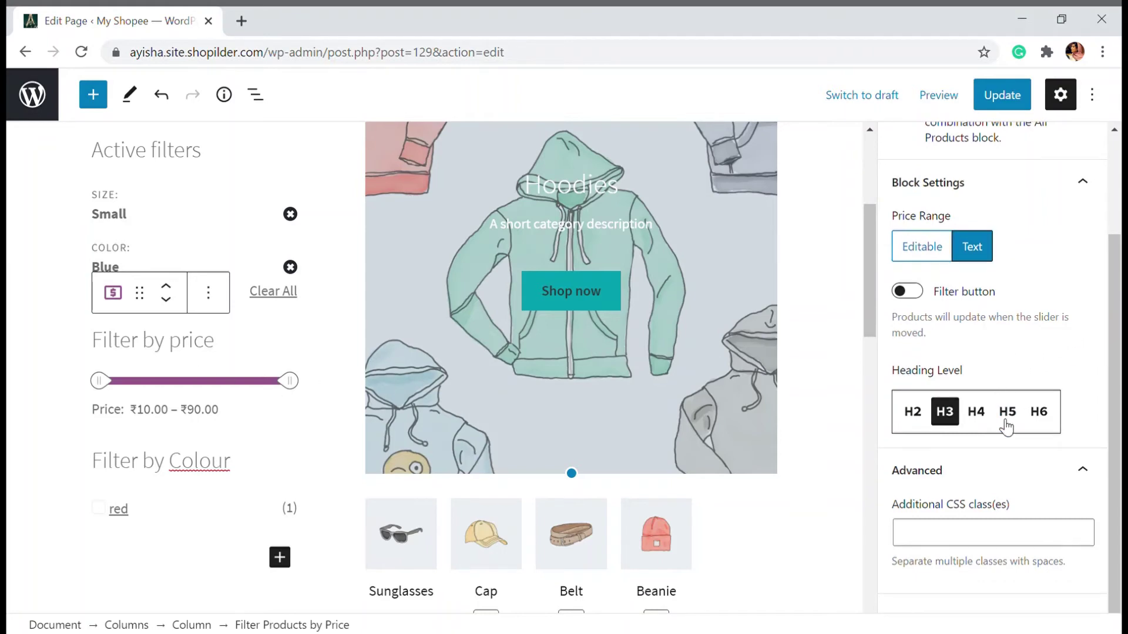
{"action": "left_click", "coordinate": [1051, 414]}
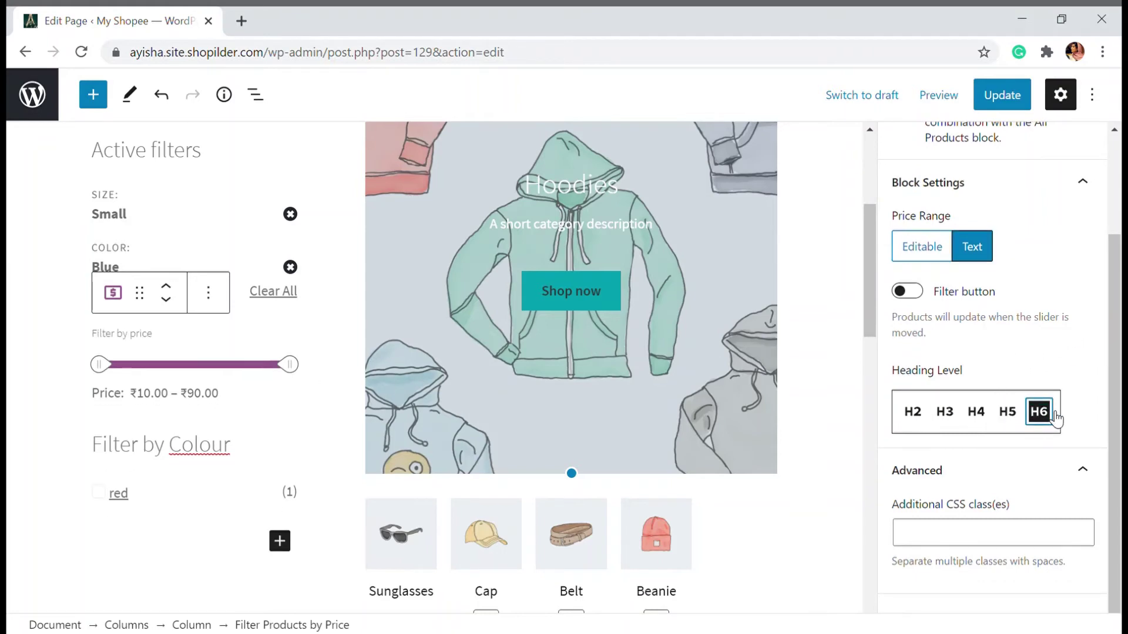
{"action": "left_click", "coordinate": [1008, 412]}
{"action": "left_click", "coordinate": [975, 412]}
Set the display style of the Active filters block to Chips.
{"action": "scroll", "coordinate": [977, 327], "scroll_direction": "up", "scroll_amount": 1}
{"action": "scroll", "coordinate": [977, 327], "scroll_direction": "up", "scroll_amount": 2}
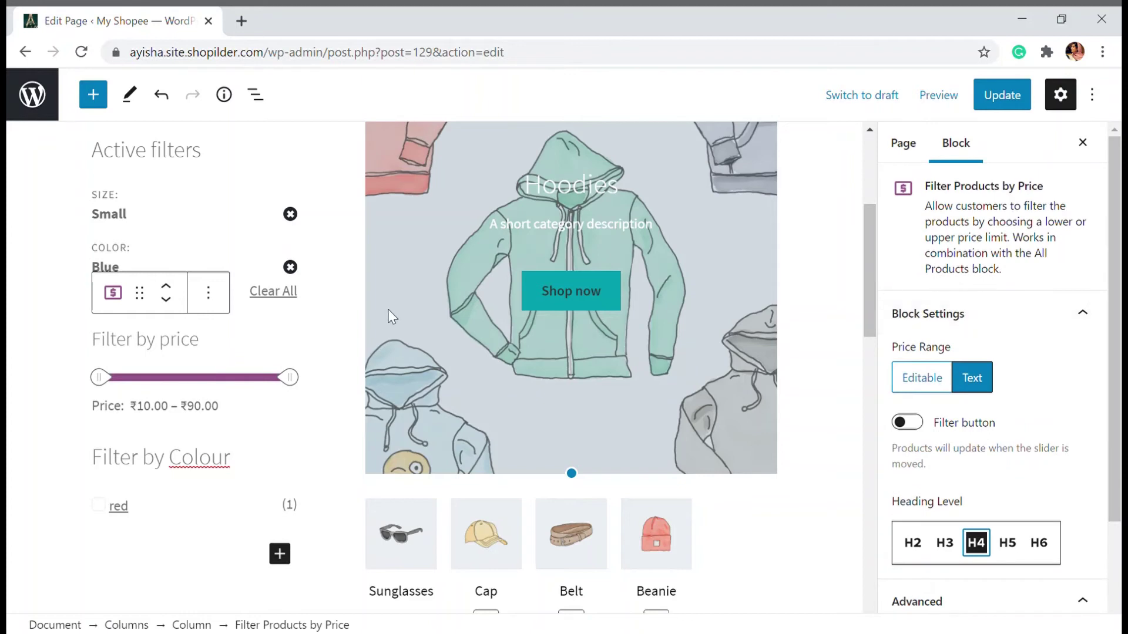
{"action": "left_click", "coordinate": [193, 207]}
{"action": "scroll", "coordinate": [1037, 409], "scroll_direction": "down", "scroll_amount": 1}
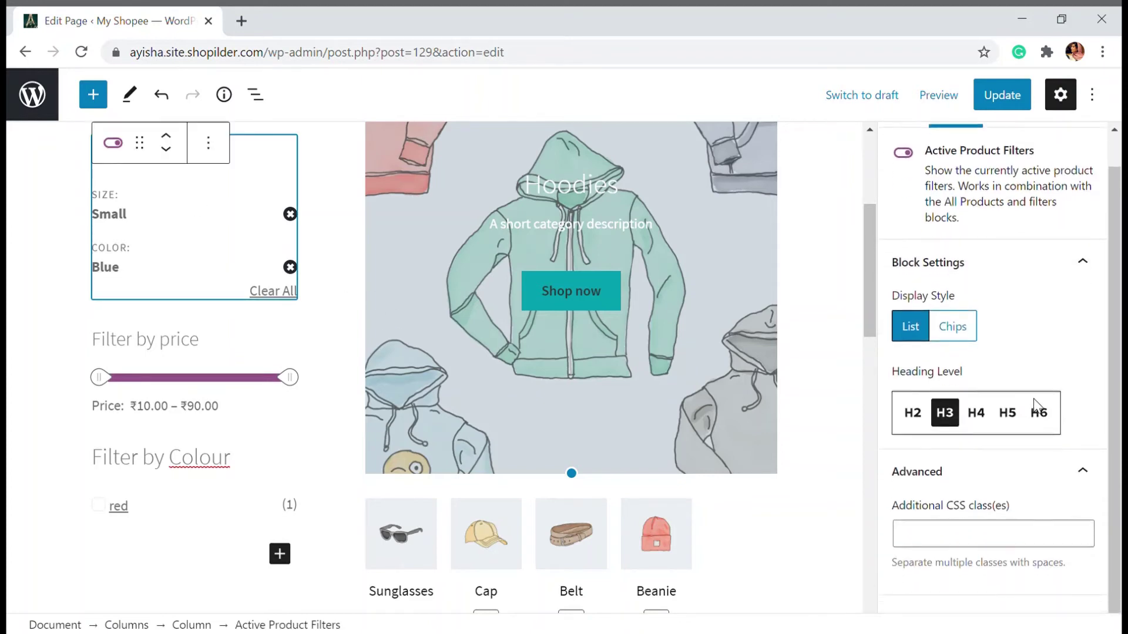
{"action": "scroll", "coordinate": [975, 367], "scroll_direction": "up", "scroll_amount": 1}
{"action": "left_click", "coordinate": [959, 366]}
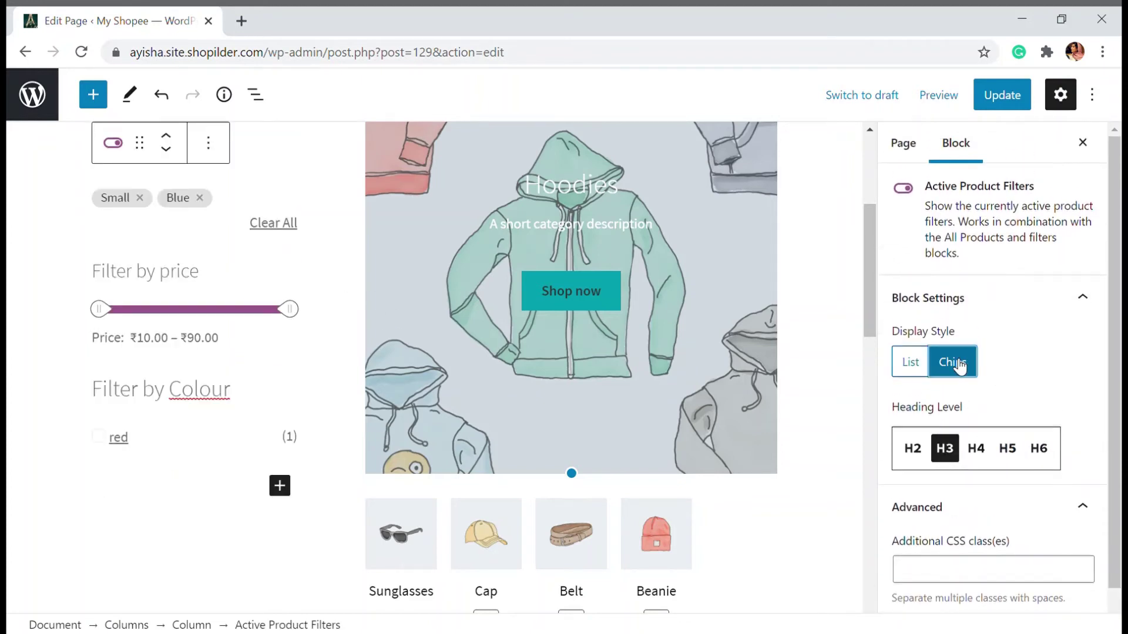
Try the List display style on the Active filters block and switch it back to Chips.
{"action": "left_click", "coordinate": [926, 365]}
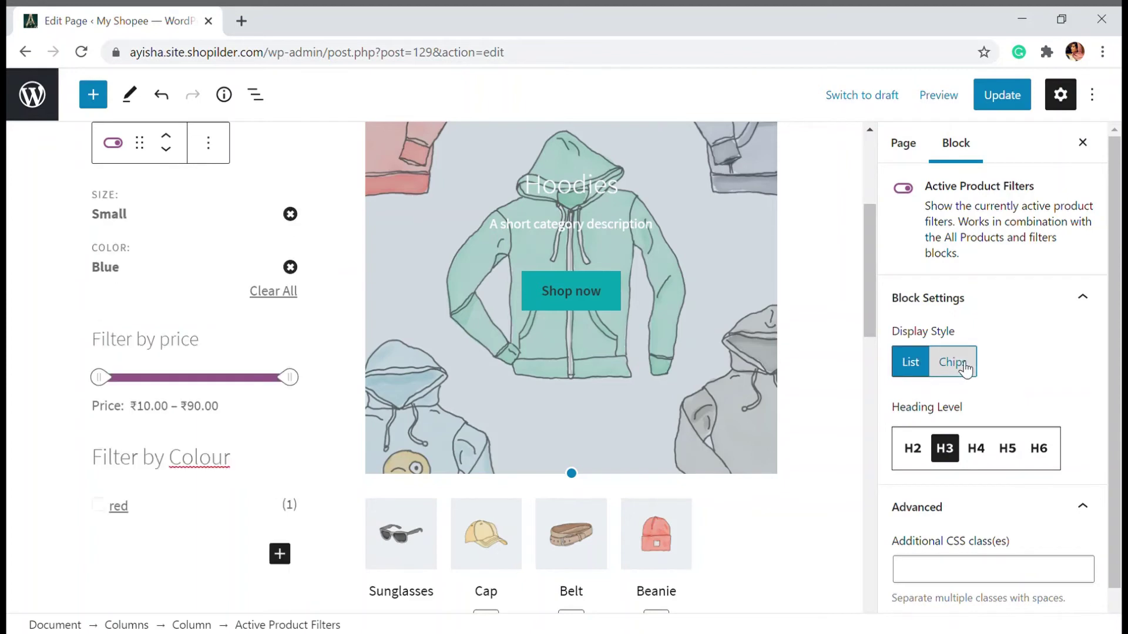
{"action": "left_click", "coordinate": [952, 364]}
{"action": "scroll", "coordinate": [1026, 405], "scroll_direction": "down", "scroll_amount": 1}
{"action": "scroll", "coordinate": [1027, 405], "scroll_direction": "up", "scroll_amount": 1}
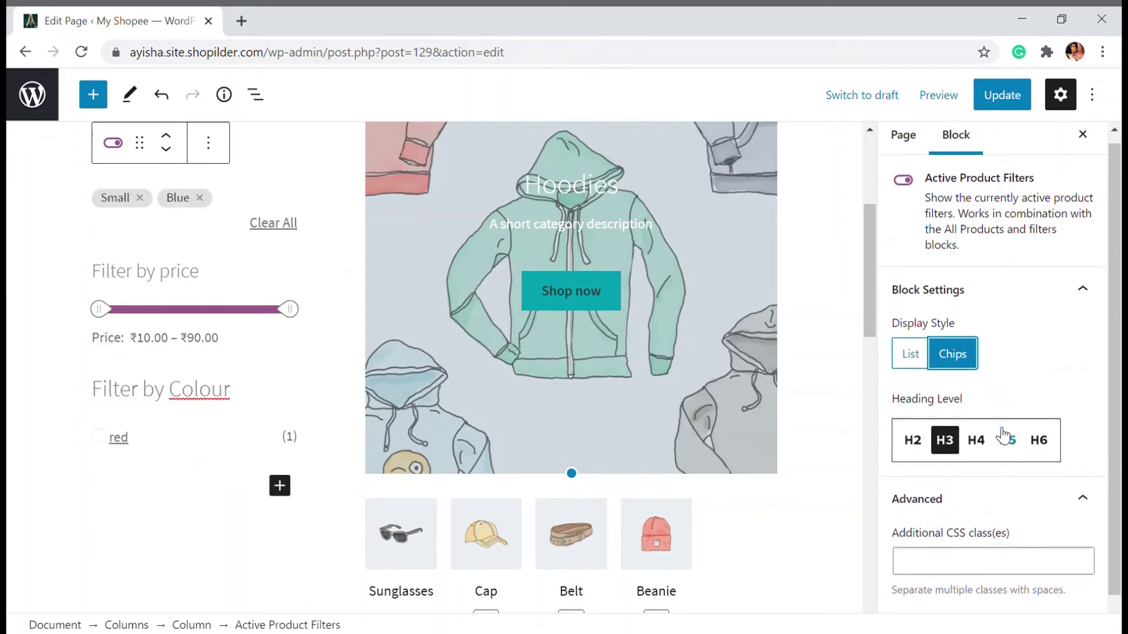
Compare the And and Or query types for the Filter by Colour block and settle on And.
{"action": "left_click", "coordinate": [200, 437]}
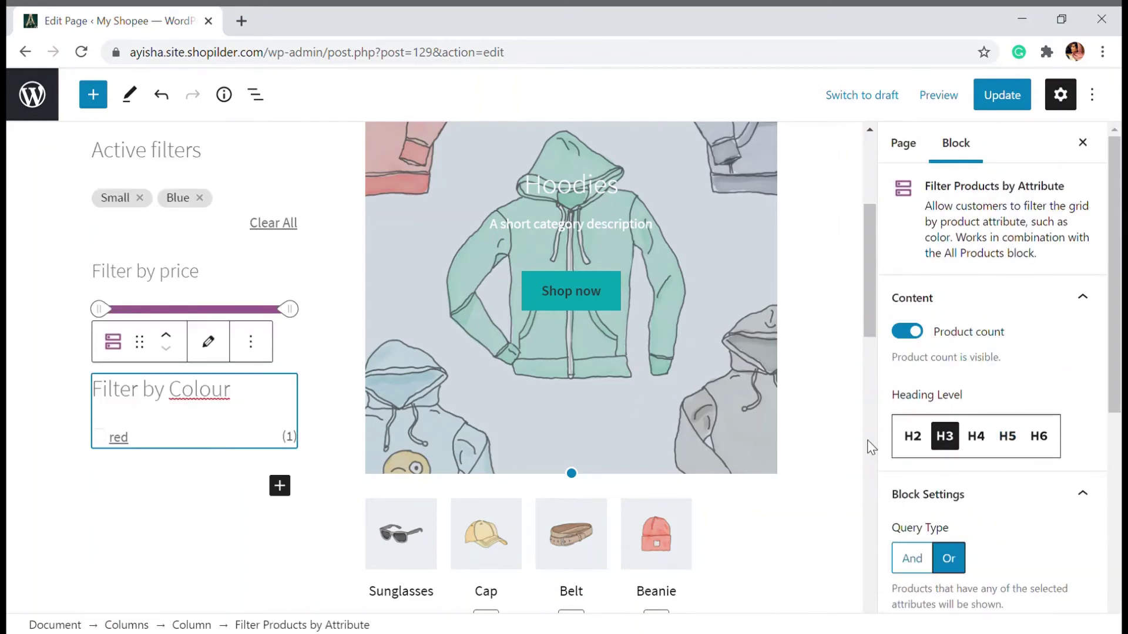
{"action": "scroll", "coordinate": [871, 448], "scroll_direction": "down", "scroll_amount": 2}
{"action": "scroll", "coordinate": [1070, 428], "scroll_direction": "down", "scroll_amount": 5}
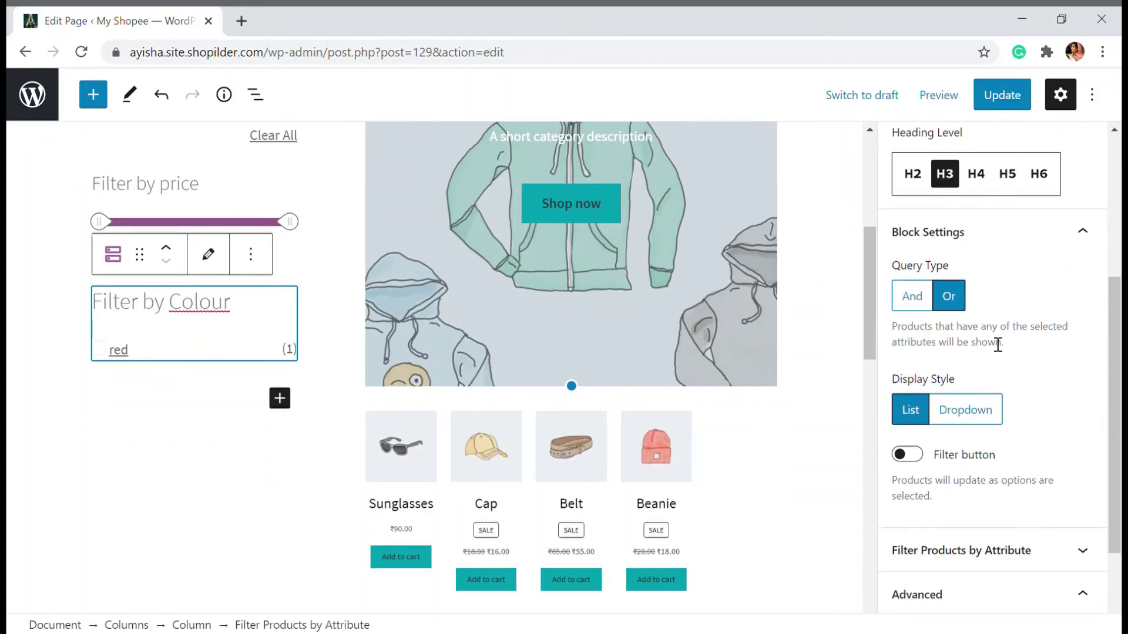
{"action": "left_click", "coordinate": [917, 306]}
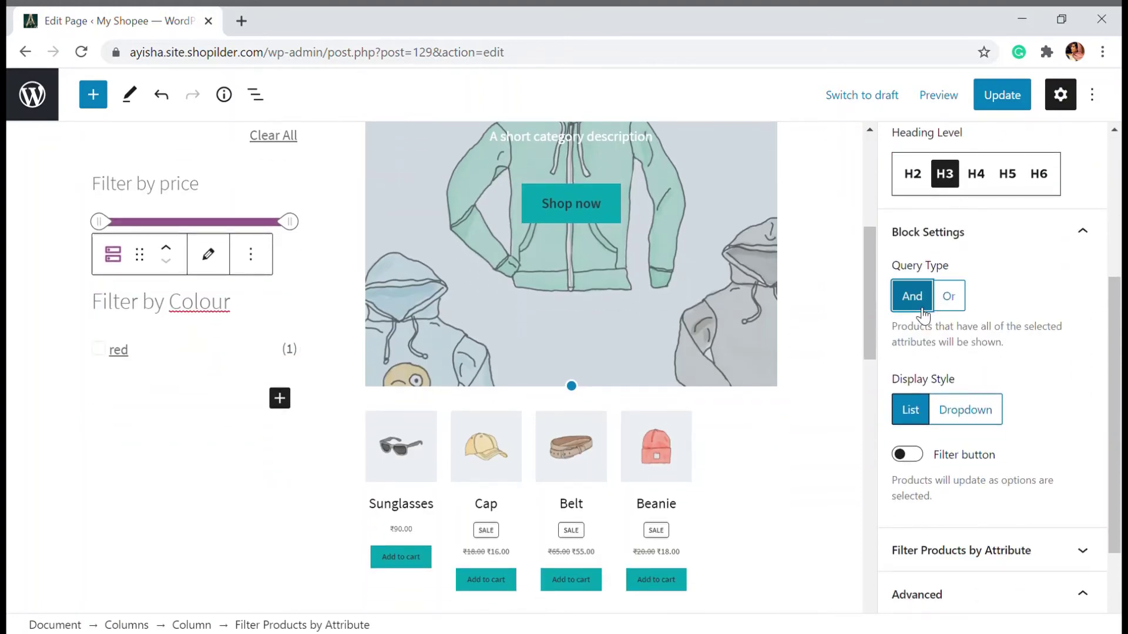
{"action": "left_click", "coordinate": [962, 305]}
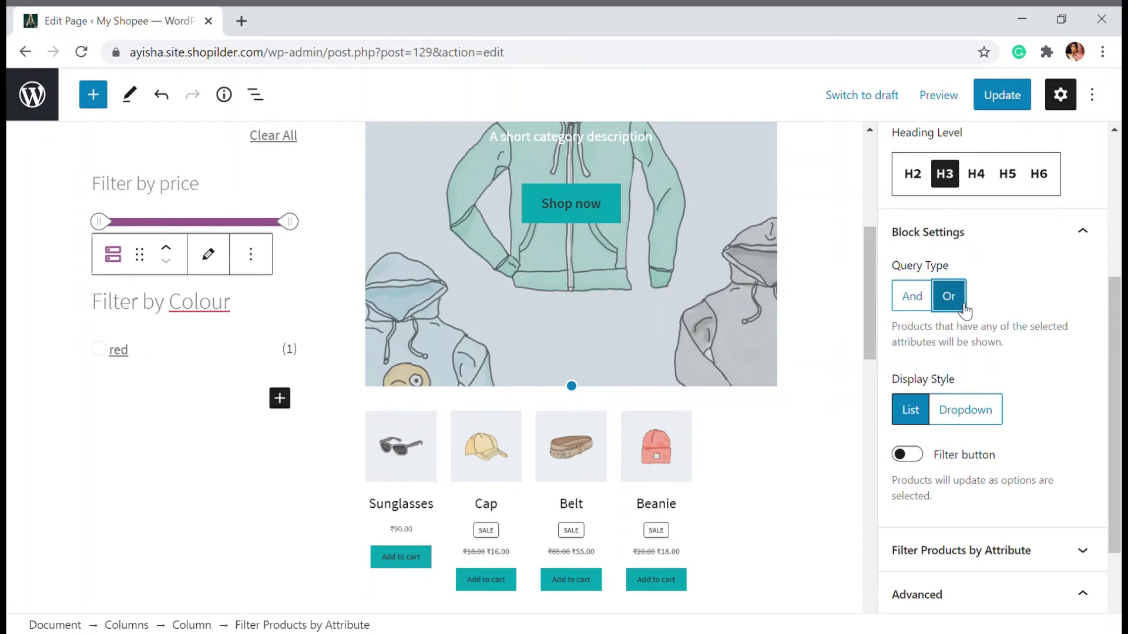
{"action": "left_click", "coordinate": [926, 305]}
Set the Filter by Colour block's display style to Dropdown and expand its product attribute settings.
{"action": "scroll", "coordinate": [979, 372], "scroll_direction": "down", "scroll_amount": 2}
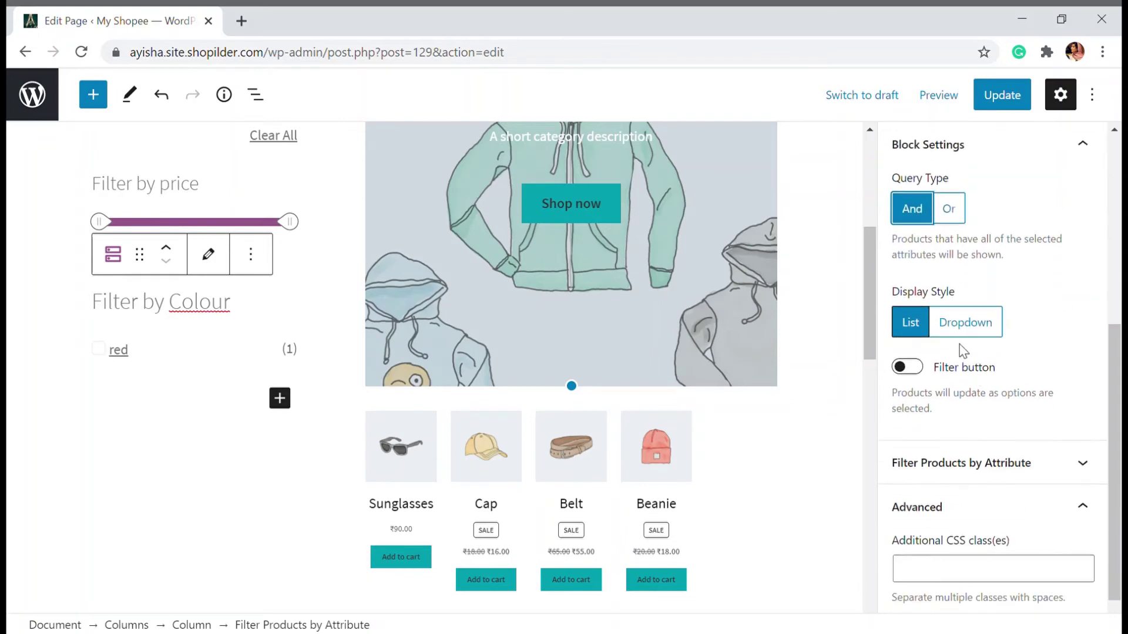
{"action": "left_click", "coordinate": [963, 329]}
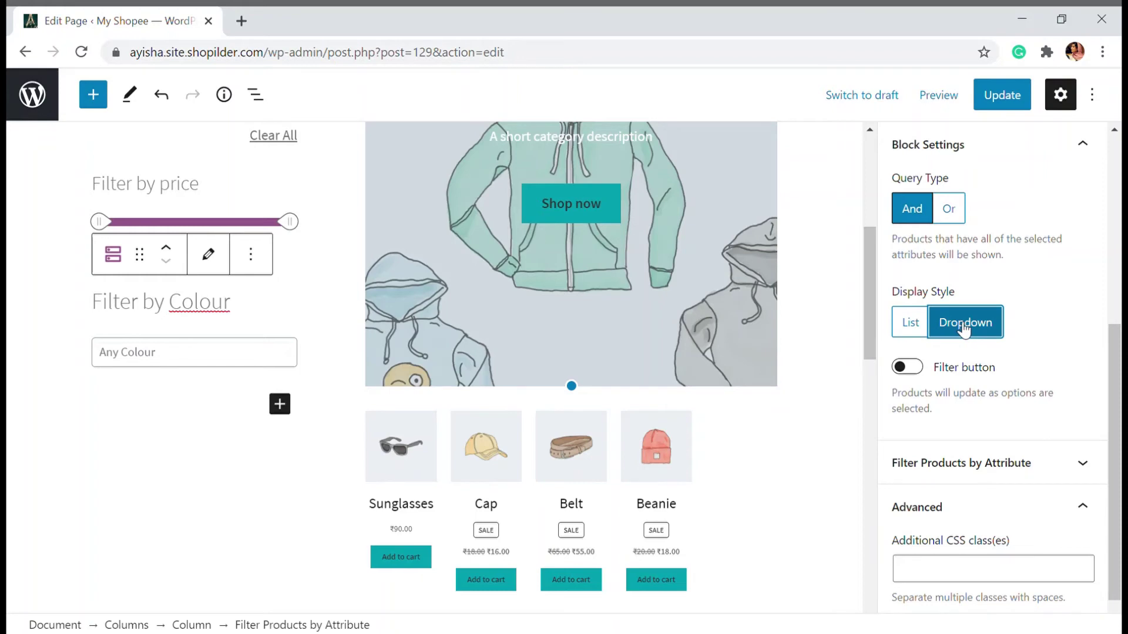
{"action": "scroll", "coordinate": [1028, 352], "scroll_direction": "down", "scroll_amount": 1}
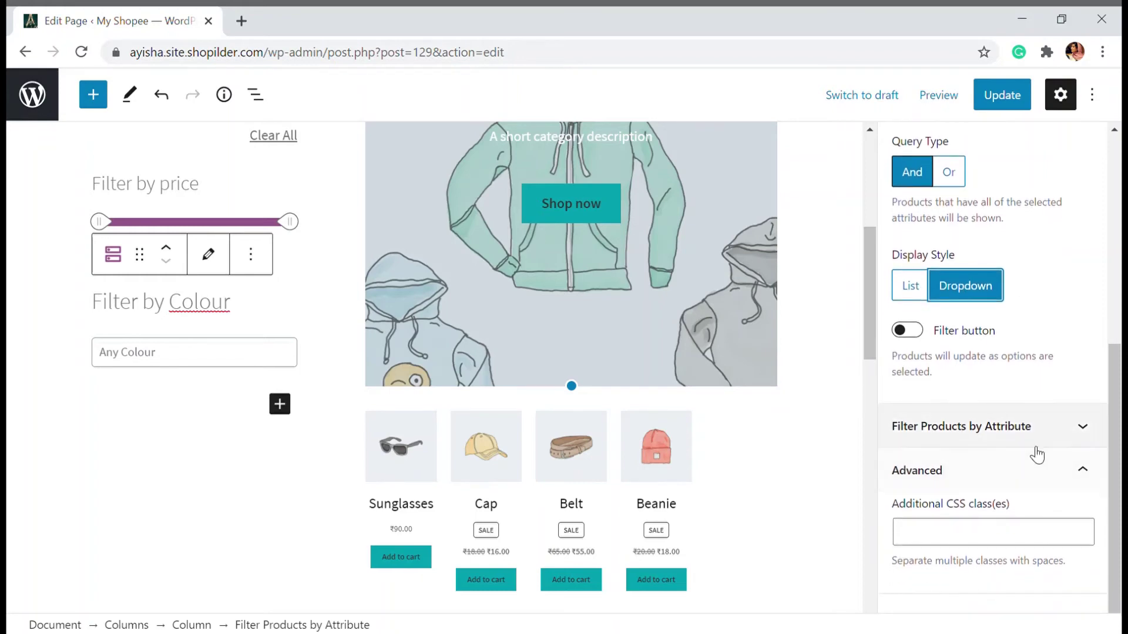
{"action": "left_click", "coordinate": [1060, 439]}
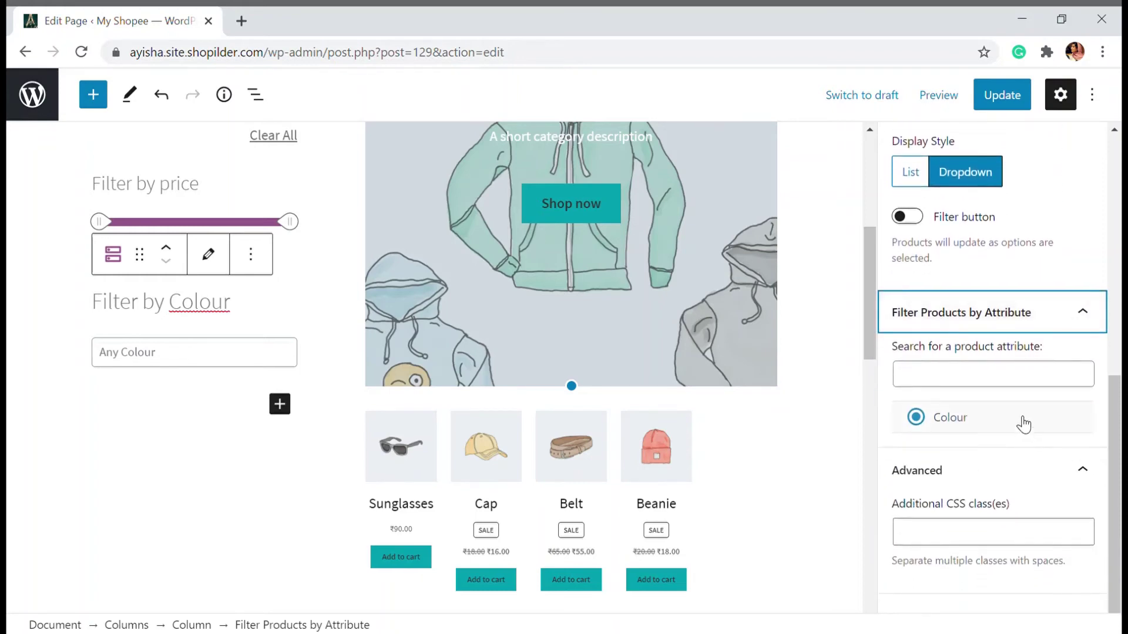
{"action": "scroll", "coordinate": [992, 470], "scroll_direction": "up", "scroll_amount": 10}
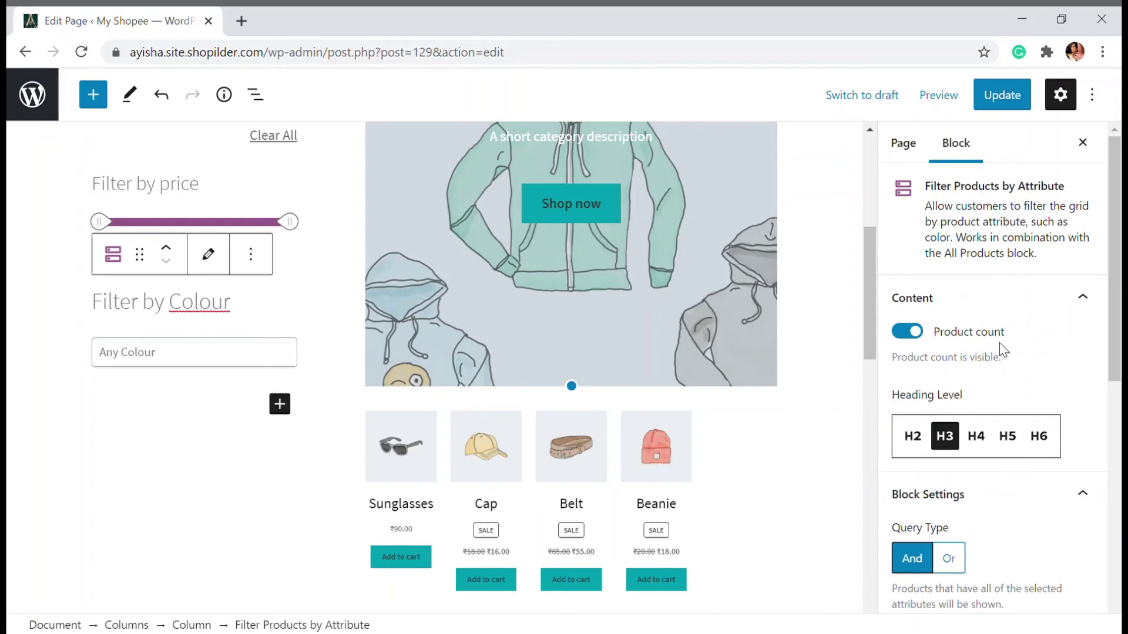
Search for "woo" blocks, insert a Reviews by Category block, and move it below the columns.
{"action": "scroll", "coordinate": [599, 430], "scroll_direction": "down", "scroll_amount": 12}
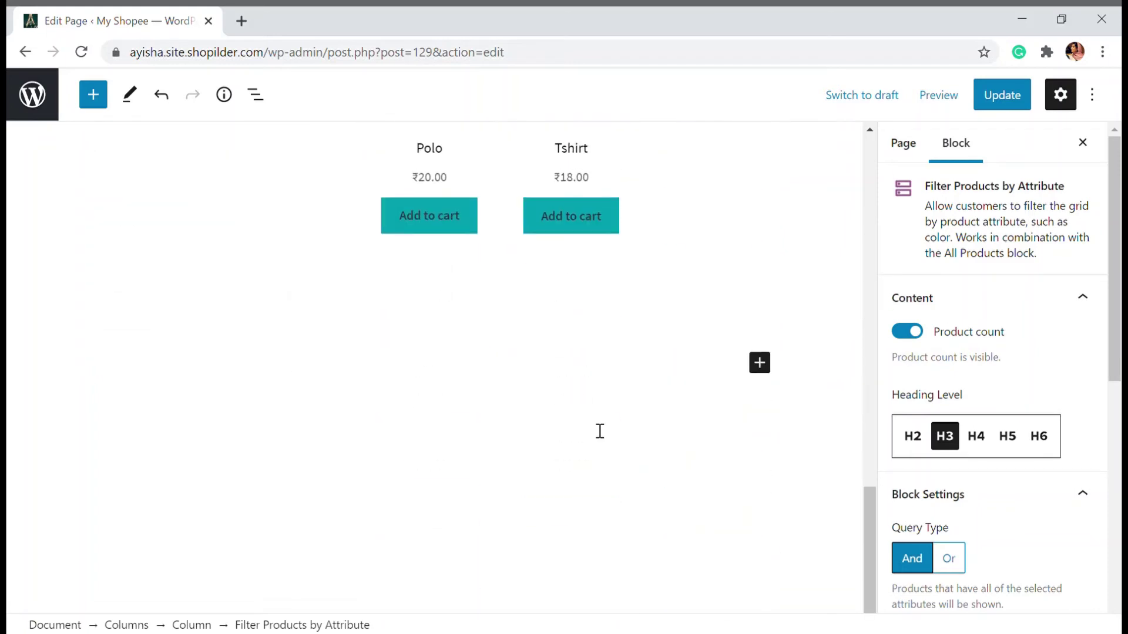
{"action": "left_click", "coordinate": [759, 362]}
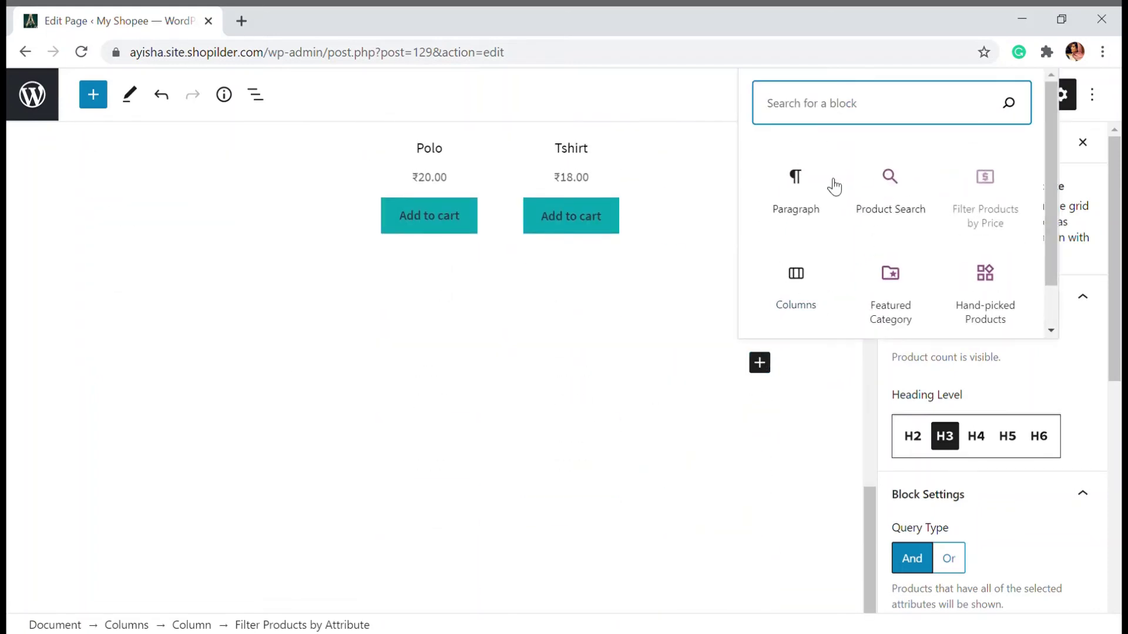
{"action": "type", "text": "woo"}
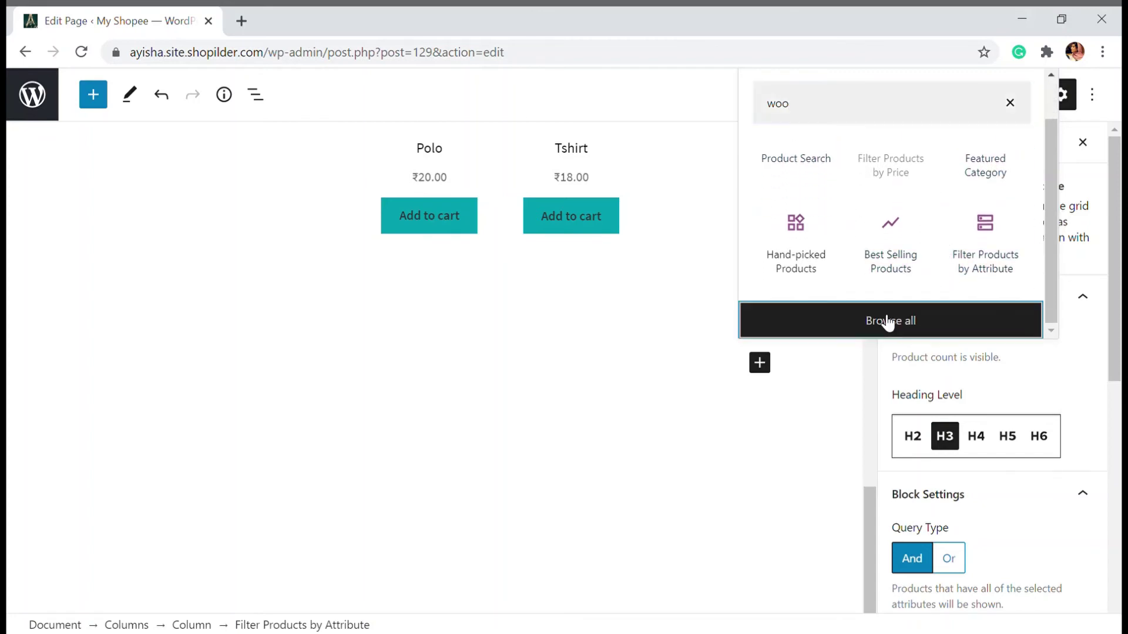
{"action": "left_click", "coordinate": [886, 320]}
{"action": "scroll", "coordinate": [264, 370], "scroll_direction": "down", "scroll_amount": 20}
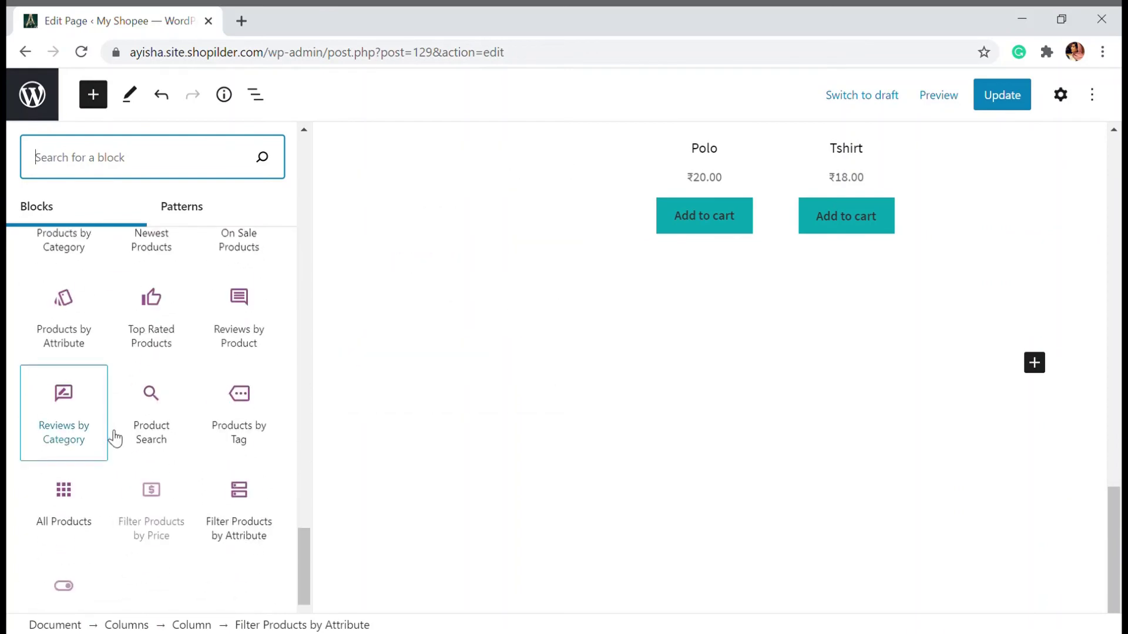
{"action": "left_click", "coordinate": [70, 423]}
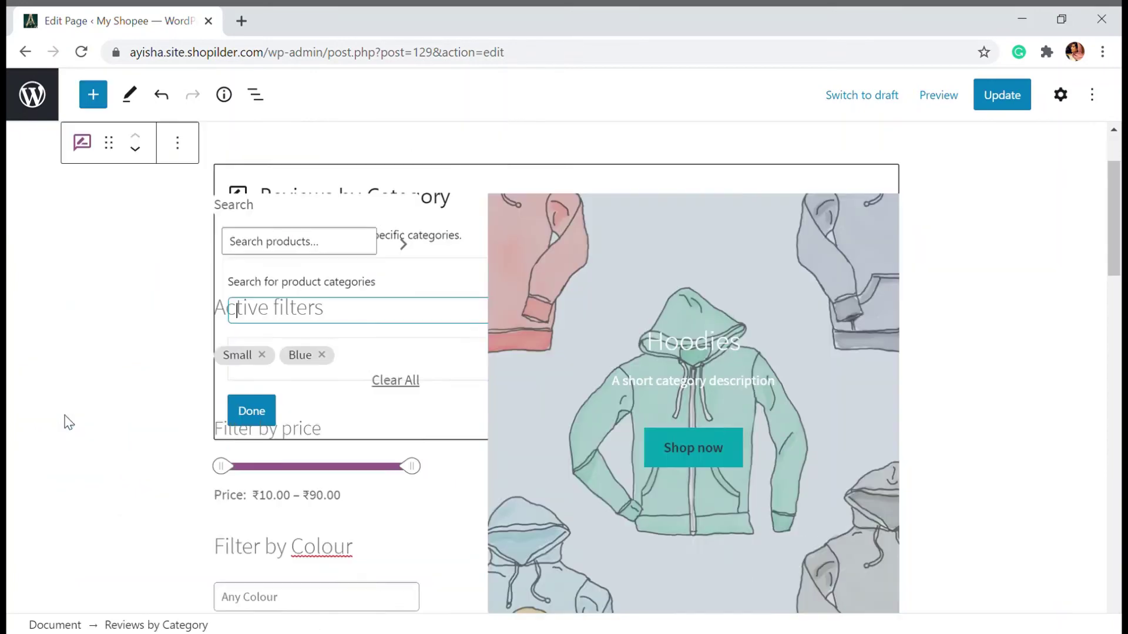
{"action": "left_click", "coordinate": [288, 150]}
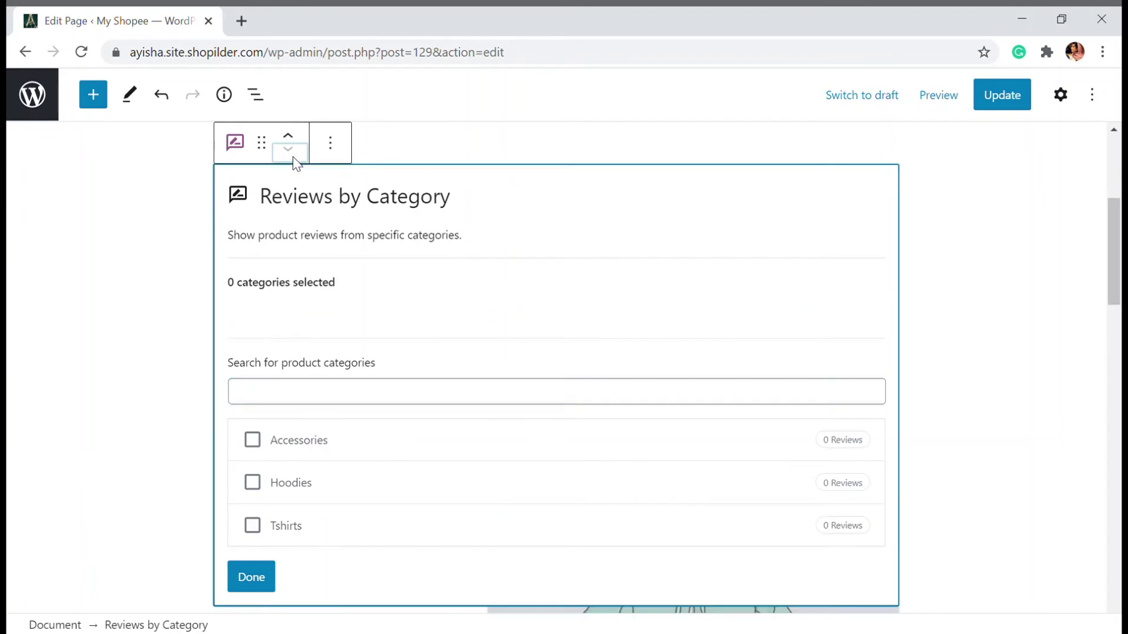
Select the Accessories category for the Reviews by Category block and finish its setup.
{"action": "scroll", "coordinate": [838, 442], "scroll_direction": "up", "scroll_amount": 4}
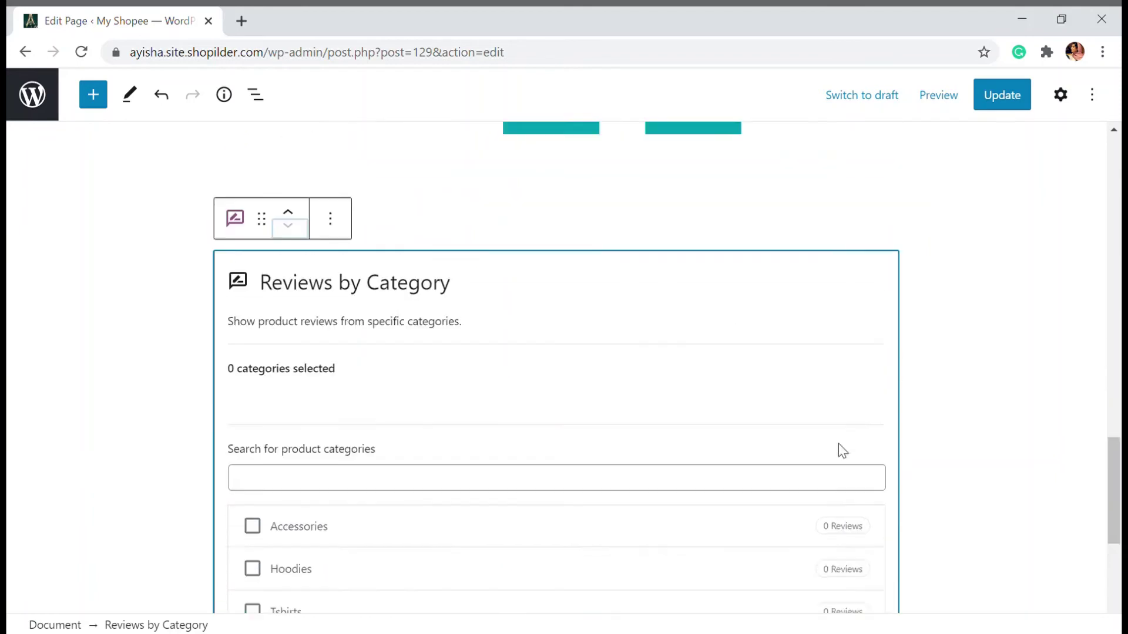
{"action": "scroll", "coordinate": [541, 416], "scroll_direction": "down", "scroll_amount": 6}
{"action": "scroll", "coordinate": [406, 391], "scroll_direction": "up", "scroll_amount": 2}
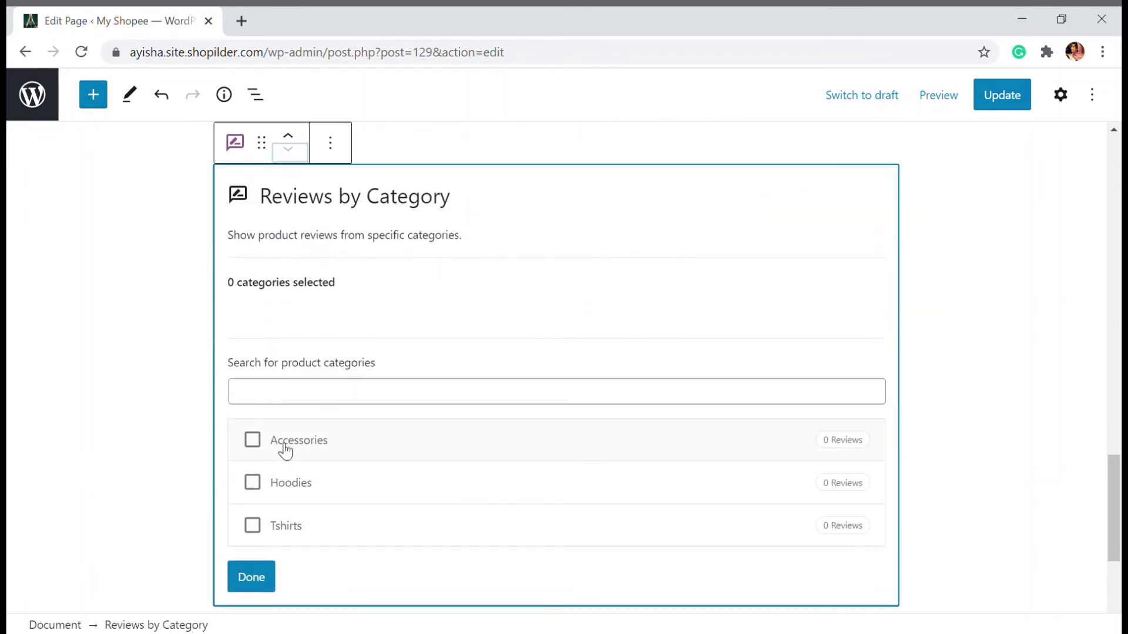
{"action": "left_click", "coordinate": [277, 448]}
{"action": "scroll", "coordinate": [329, 420], "scroll_direction": "down", "scroll_amount": 5}
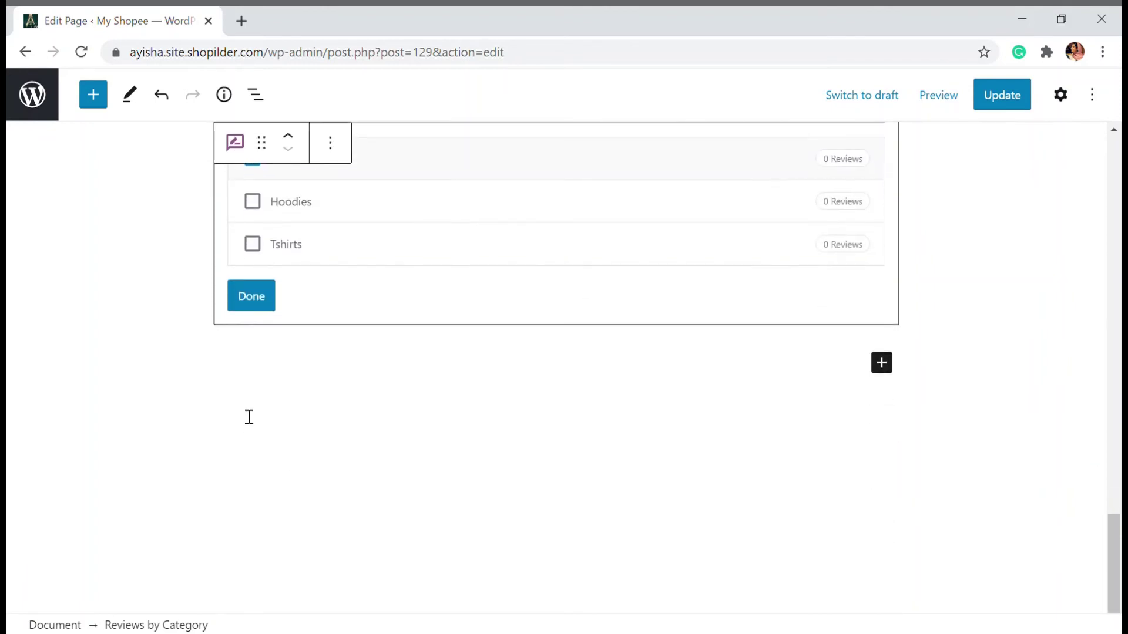
{"action": "left_click", "coordinate": [244, 306]}
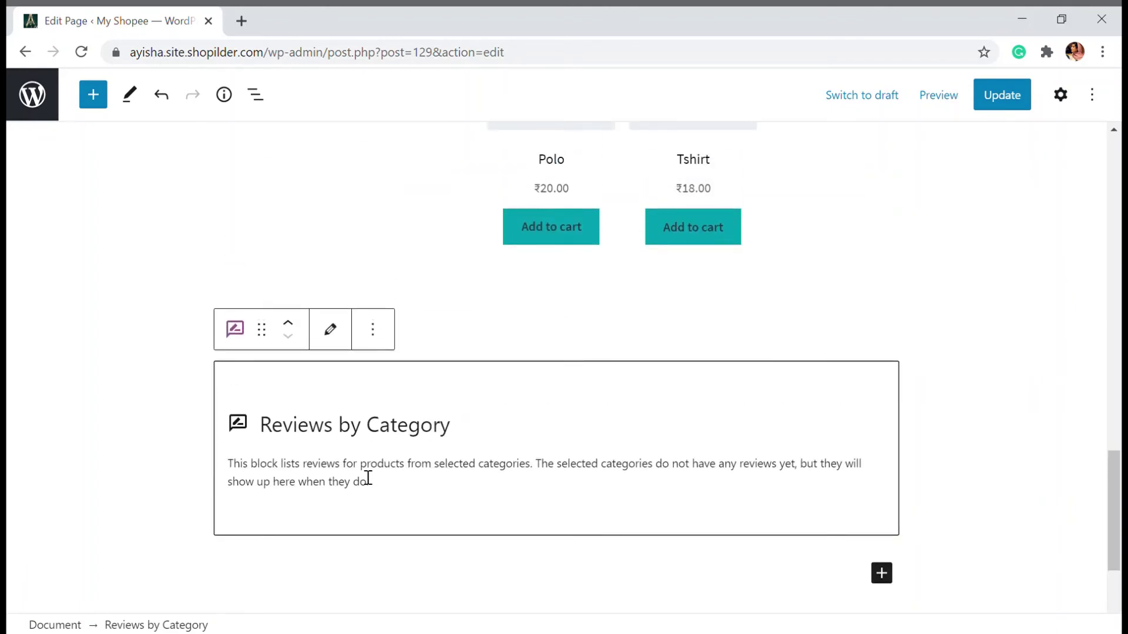
Remove the Reviews by Category block from the page.
{"action": "left_click", "coordinate": [372, 330]}
{"action": "scroll", "coordinate": [451, 523], "scroll_direction": "down", "scroll_amount": 1}
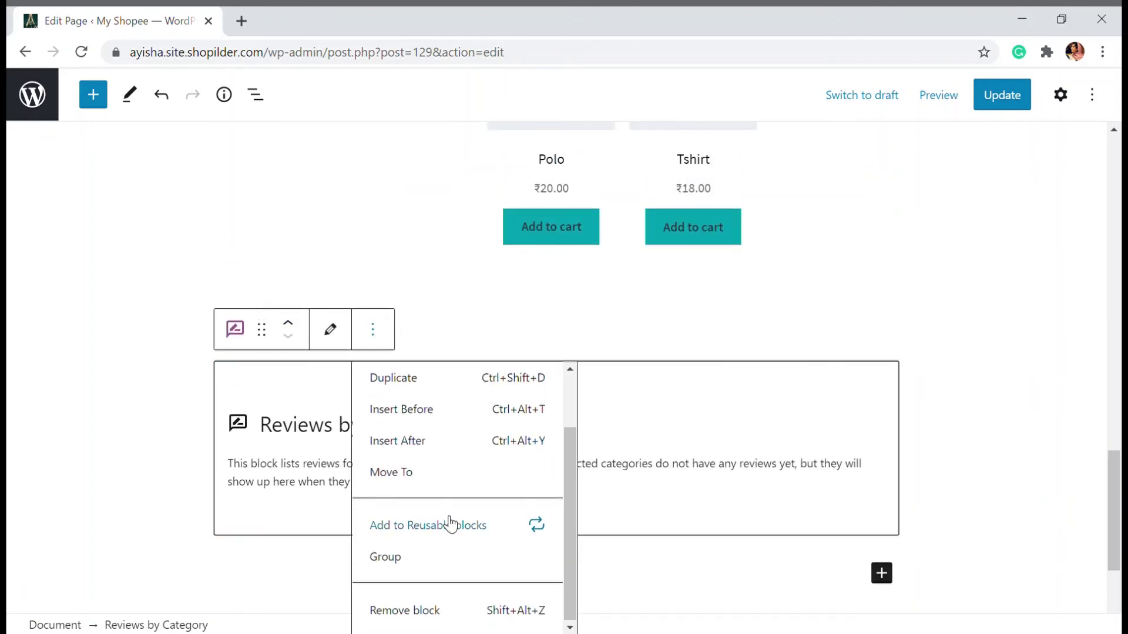
{"action": "left_click", "coordinate": [405, 609]}
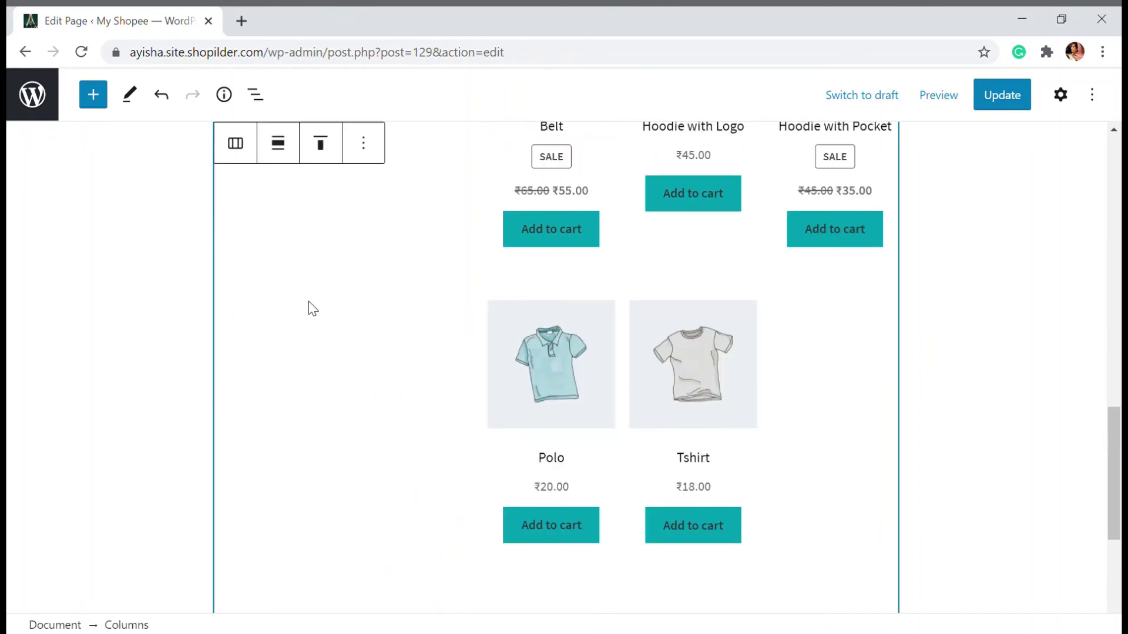
Insert an On Sale Products block at the end of the page, below the columns.
{"action": "left_click", "coordinate": [969, 340]}
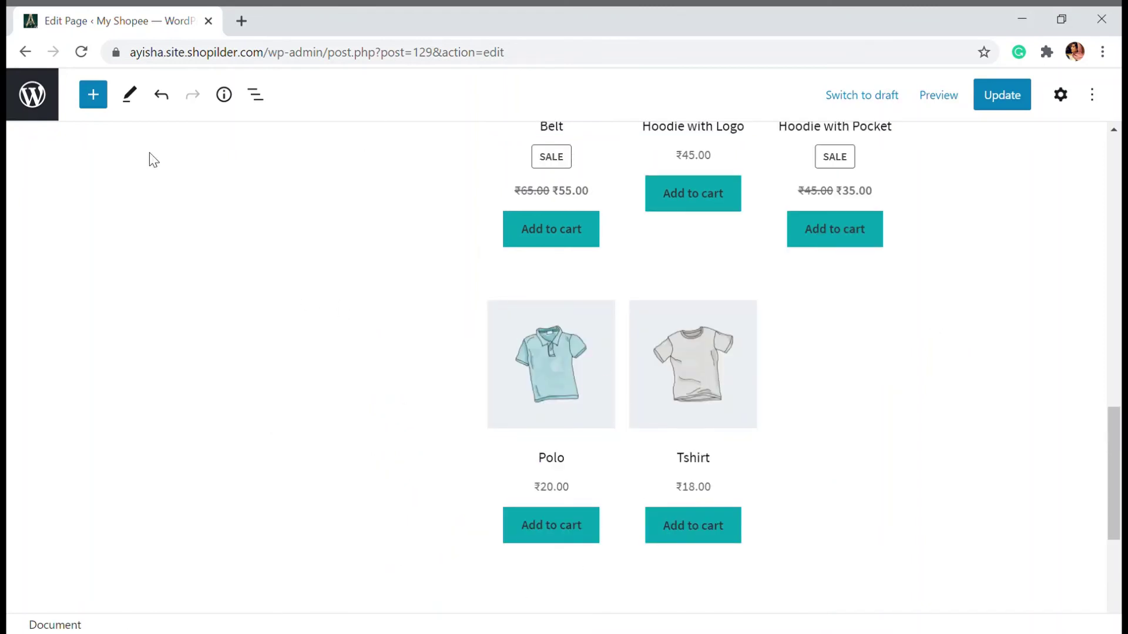
{"action": "left_click", "coordinate": [93, 94]}
{"action": "scroll", "coordinate": [147, 222], "scroll_direction": "down", "scroll_amount": 20}
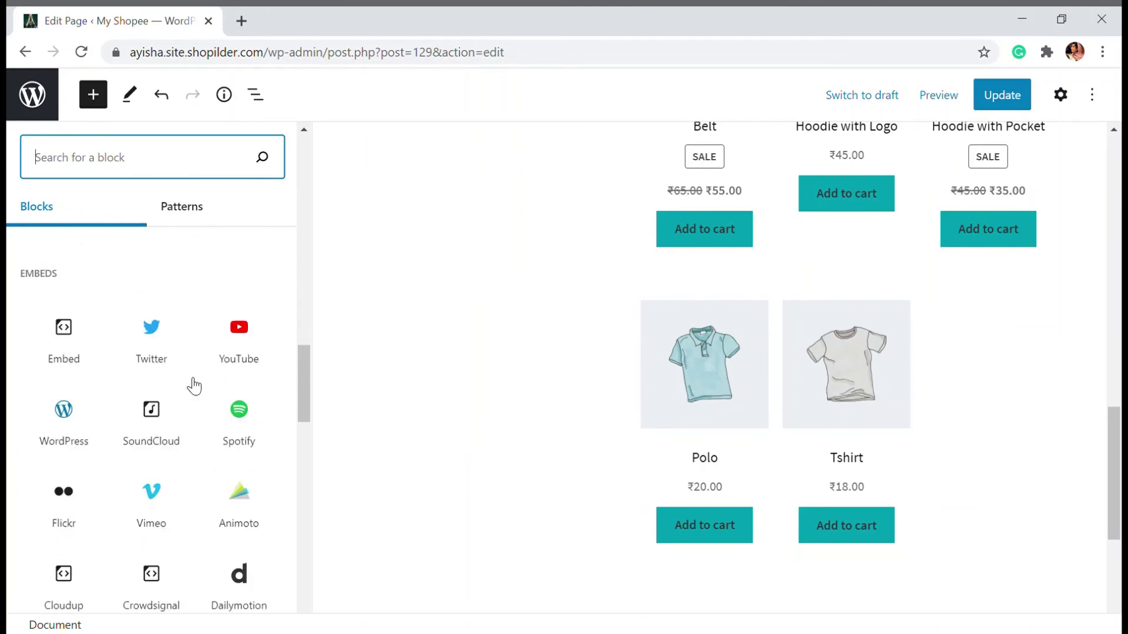
{"action": "scroll", "coordinate": [194, 386], "scroll_direction": "down", "scroll_amount": 5}
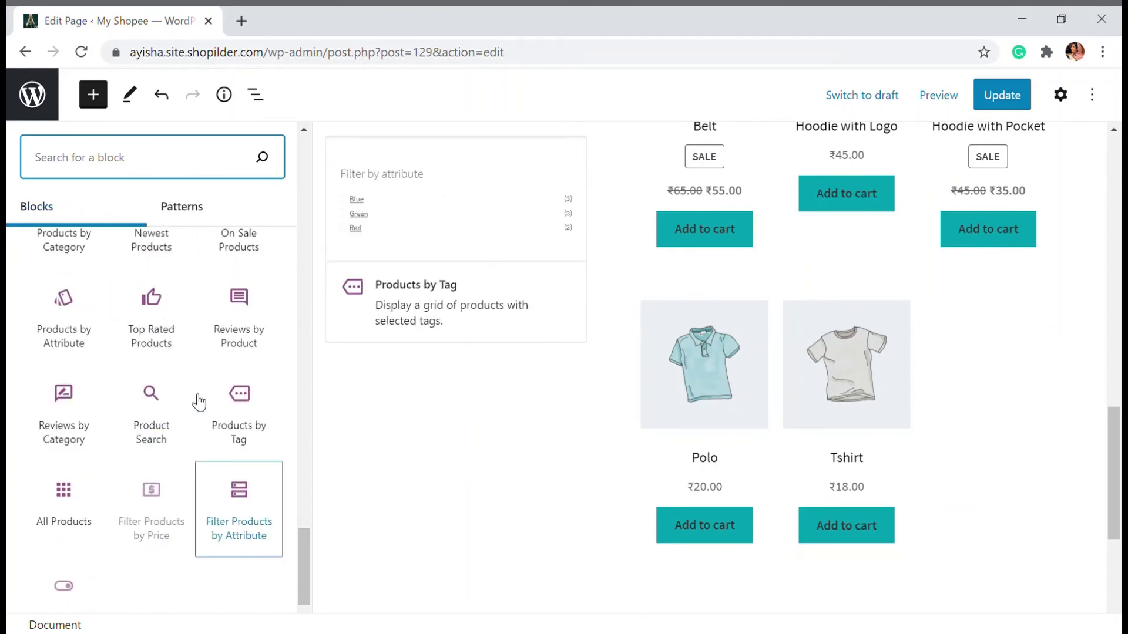
{"action": "scroll", "coordinate": [137, 372], "scroll_direction": "up", "scroll_amount": 1}
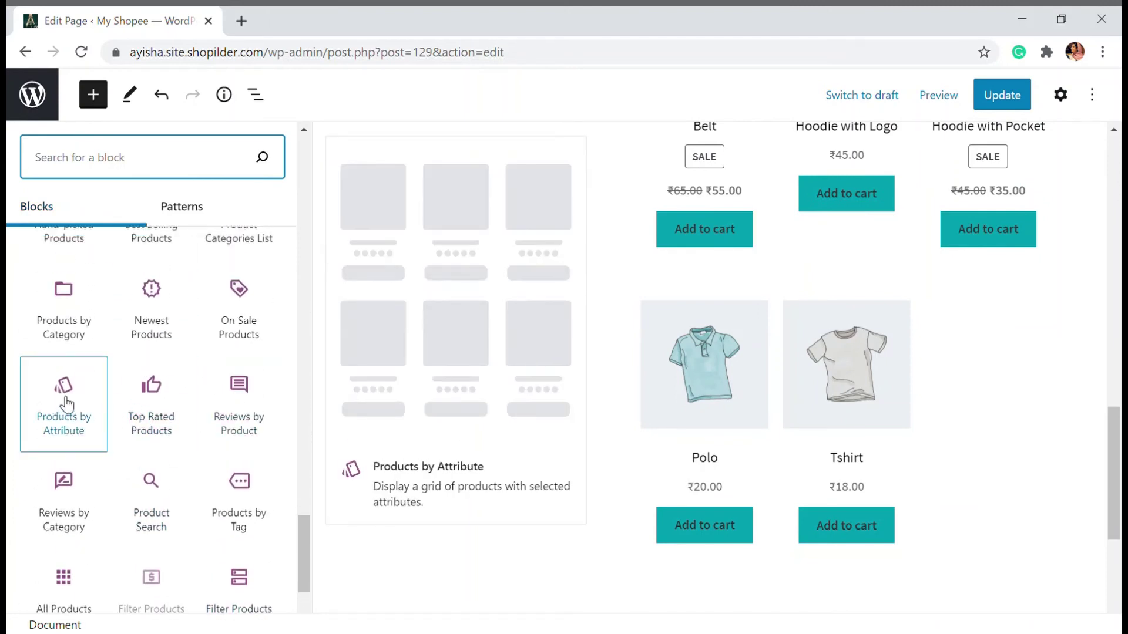
{"action": "left_click", "coordinate": [239, 332]}
{"action": "scroll", "coordinate": [488, 383], "scroll_direction": "down", "scroll_amount": 3}
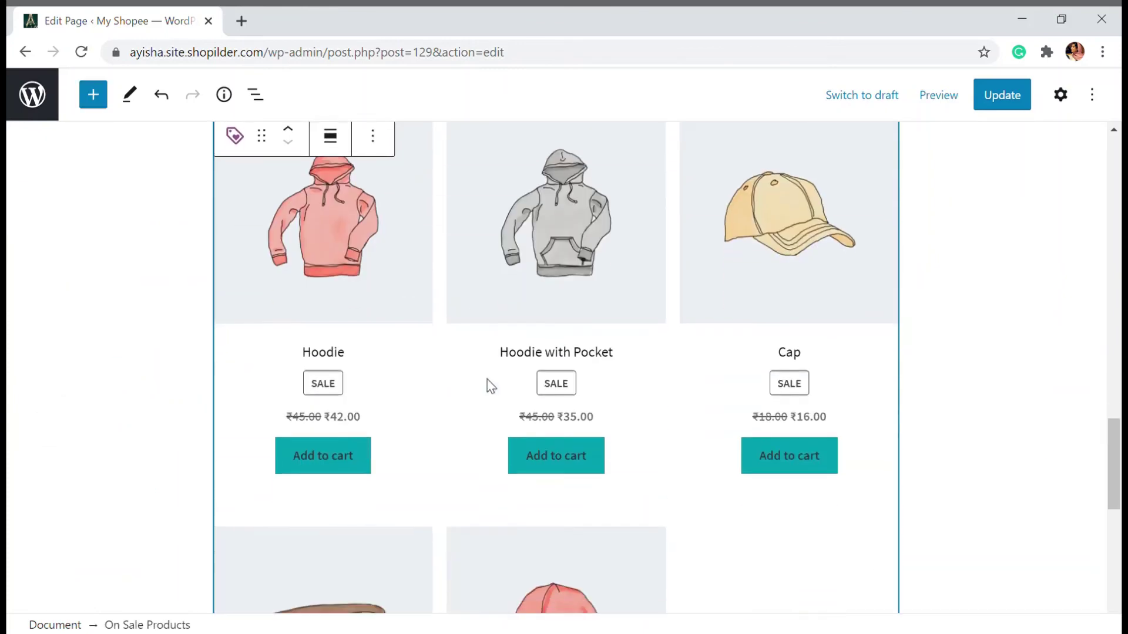
Update the page and open its preview in a new tab.
{"action": "scroll", "coordinate": [645, 453], "scroll_direction": "up", "scroll_amount": 10}
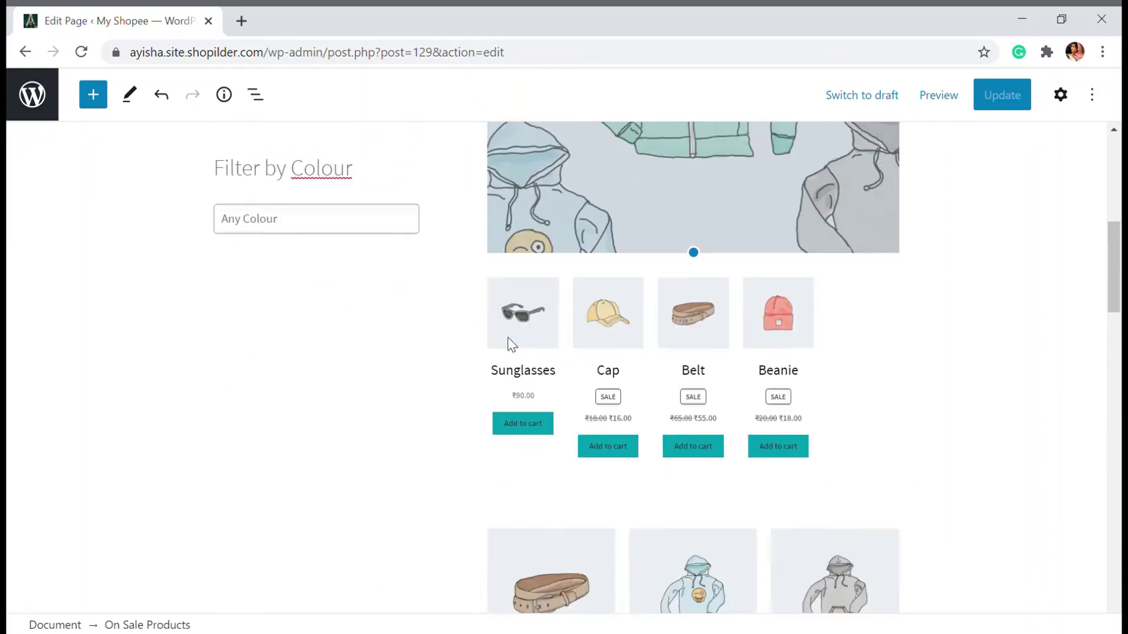
{"action": "scroll", "coordinate": [516, 307], "scroll_direction": "down", "scroll_amount": 5}
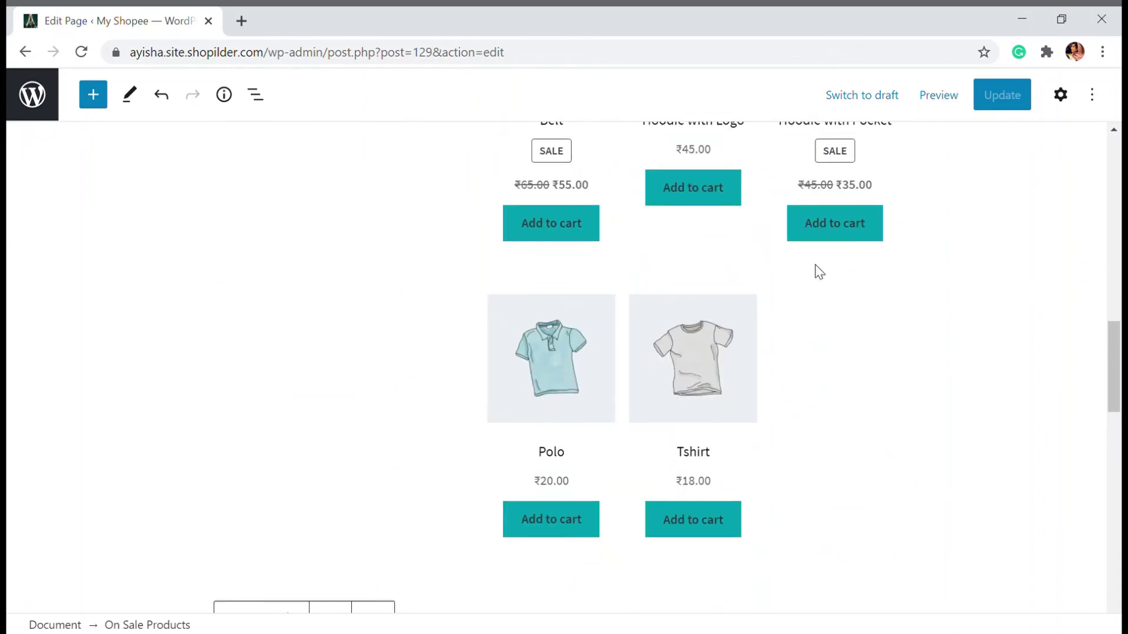
{"action": "scroll", "coordinate": [819, 272], "scroll_direction": "up", "scroll_amount": 4}
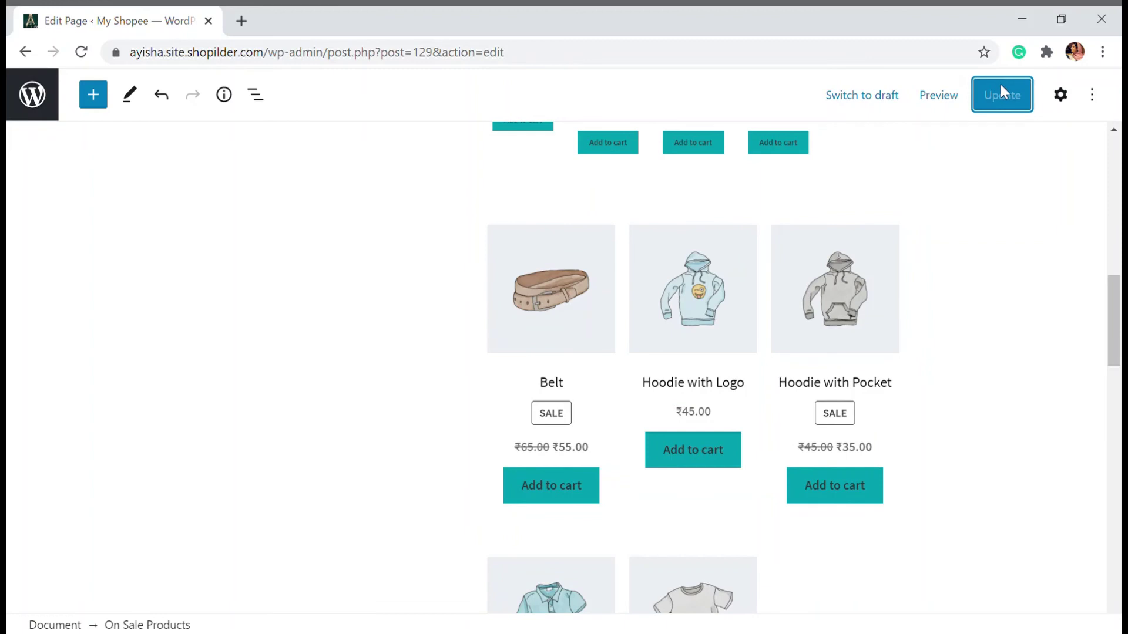
{"action": "left_click", "coordinate": [955, 94]}
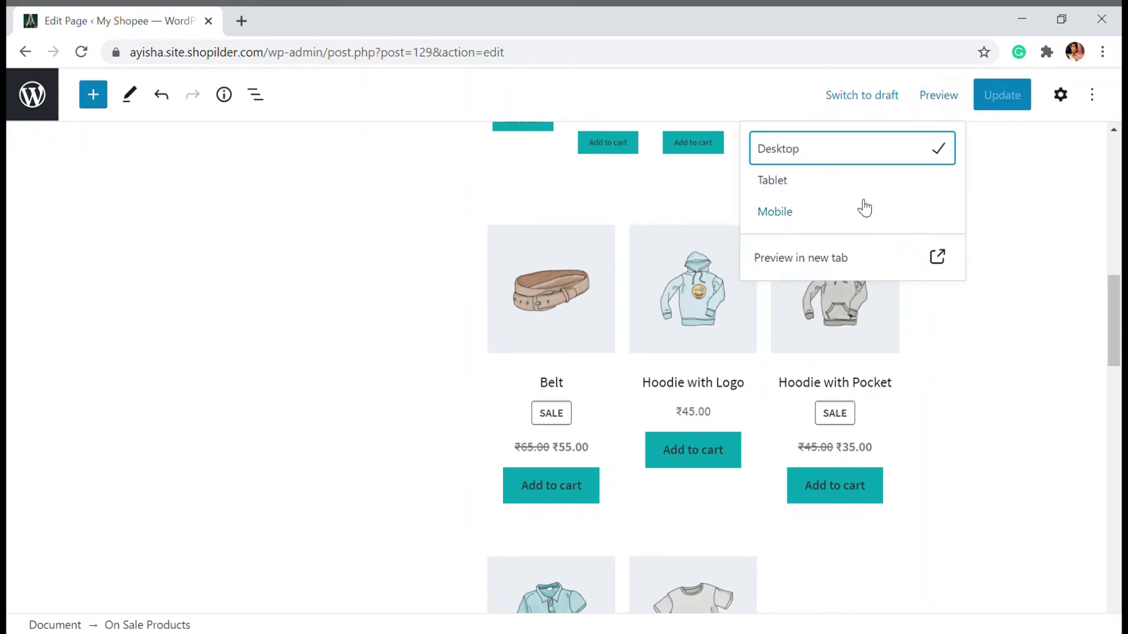
{"action": "left_click", "coordinate": [823, 261]}
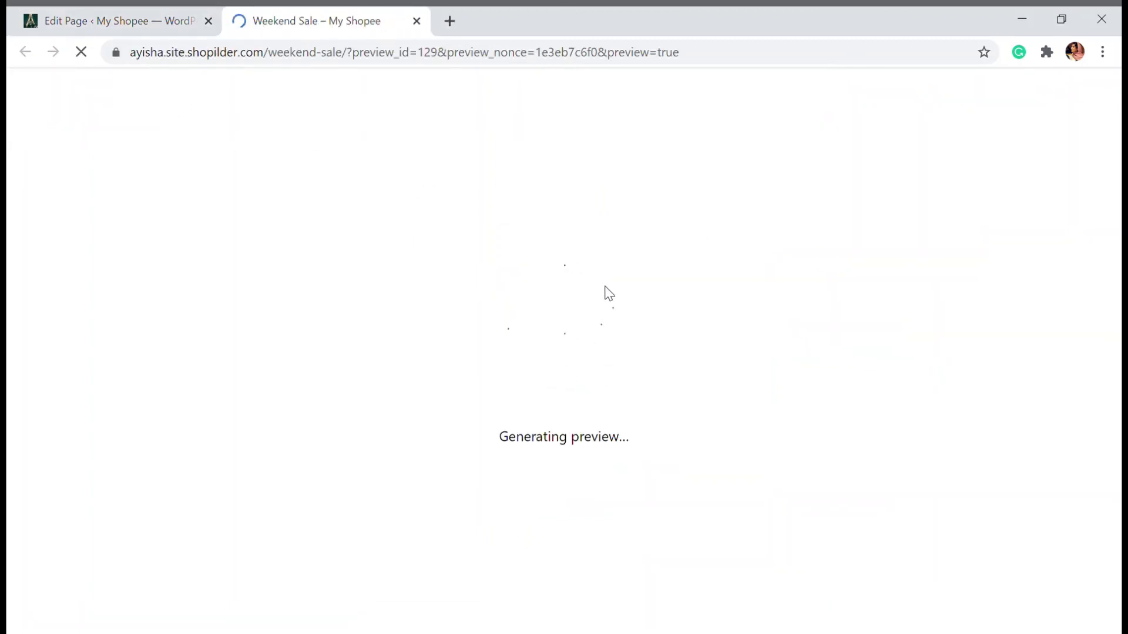
Test the product search on the previewed Weekend Sale page by submitting it with an empty query.
{"action": "scroll", "coordinate": [608, 288], "scroll_direction": "down", "scroll_amount": 5}
{"action": "scroll", "coordinate": [439, 278], "scroll_direction": "up", "scroll_amount": 3}
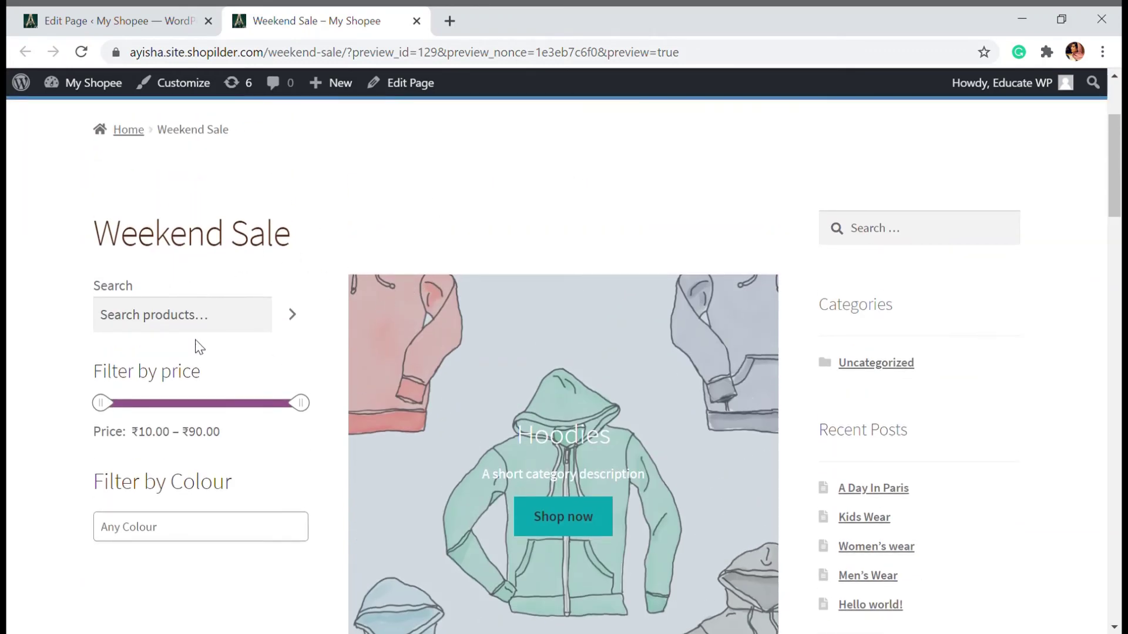
{"action": "left_click", "coordinate": [196, 325]}
{"action": "left_click", "coordinate": [292, 314]}
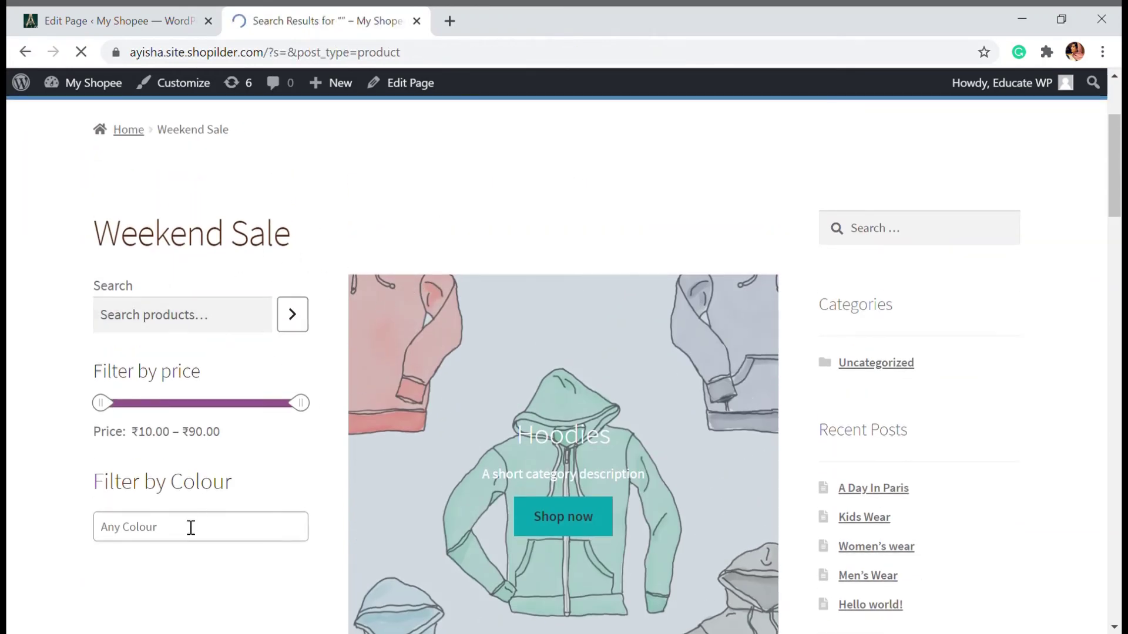
Look over the product search results, and return to the Weekend Sale page preview.
{"action": "scroll", "coordinate": [284, 428], "scroll_direction": "down", "scroll_amount": 6}
{"action": "scroll", "coordinate": [279, 423], "scroll_direction": "up", "scroll_amount": 6}
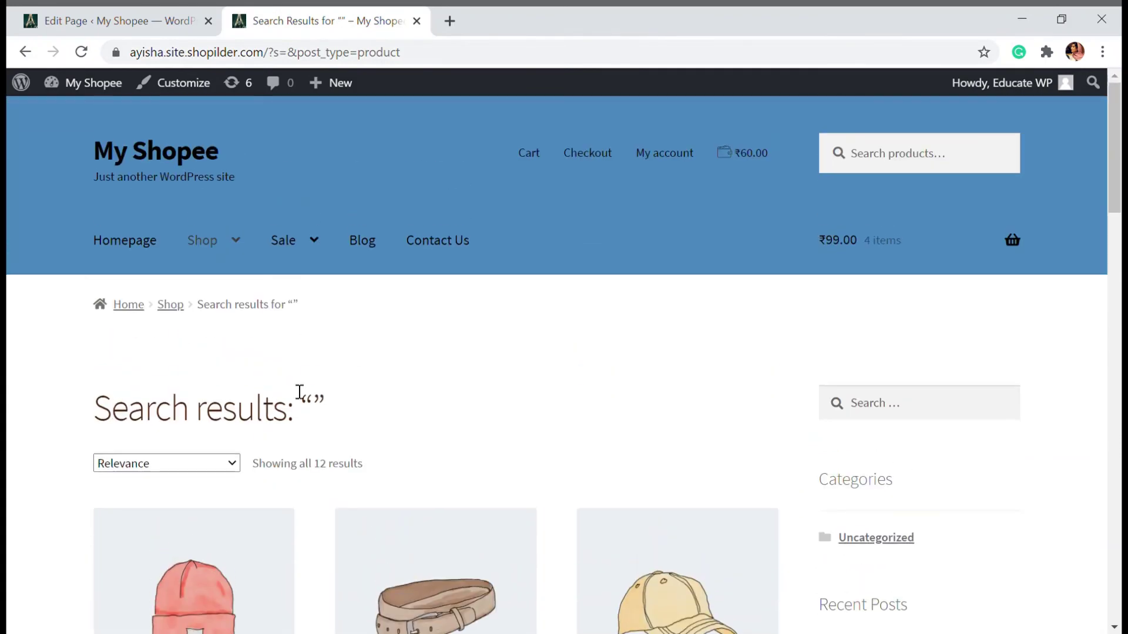
{"action": "left_click", "coordinate": [24, 52]}
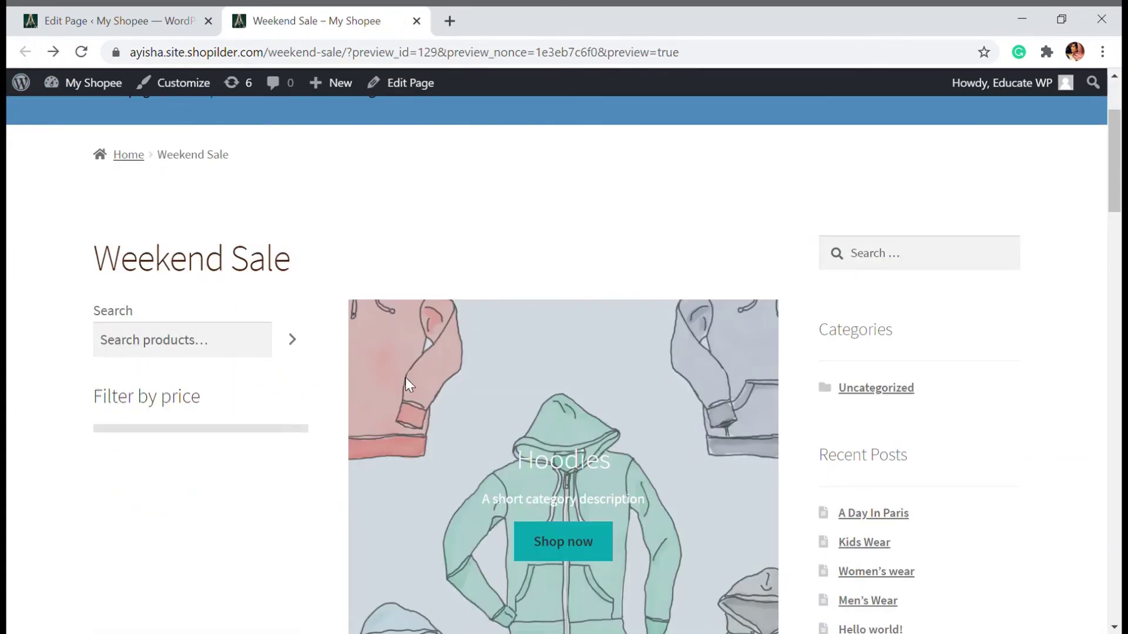
Test the previewed page's product filters by setting the maximum price to ₹70 and the colour to red.
{"action": "scroll", "coordinate": [276, 382], "scroll_direction": "down", "scroll_amount": 3}
{"action": "left_click_drag", "start_coordinate": [299, 259], "coordinate": [259, 262]}
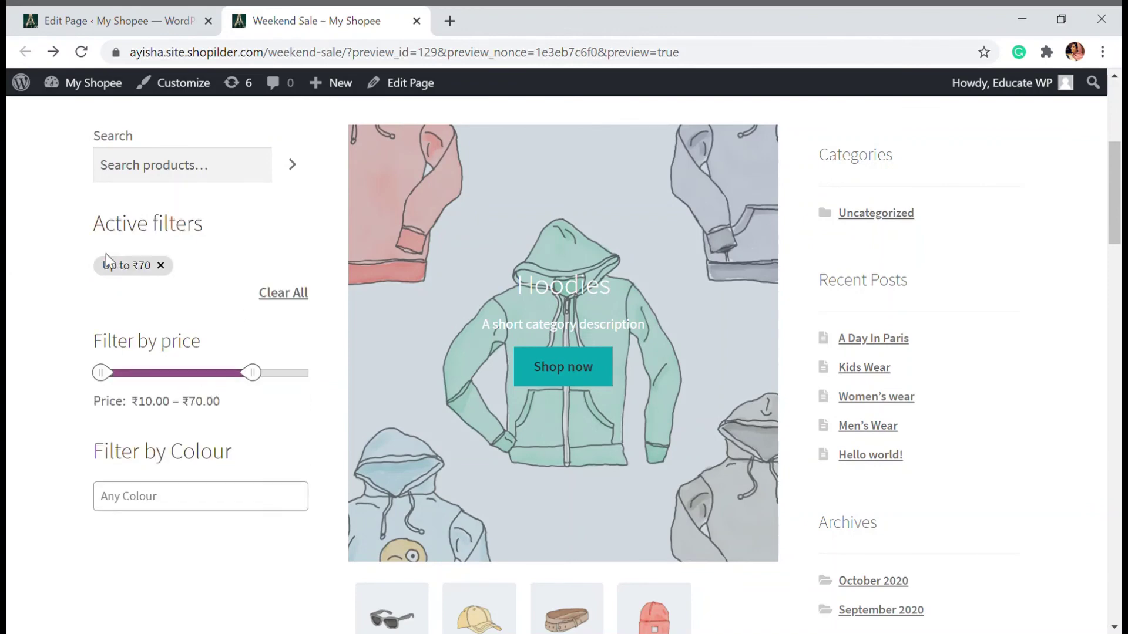
{"action": "left_click", "coordinate": [171, 500]}
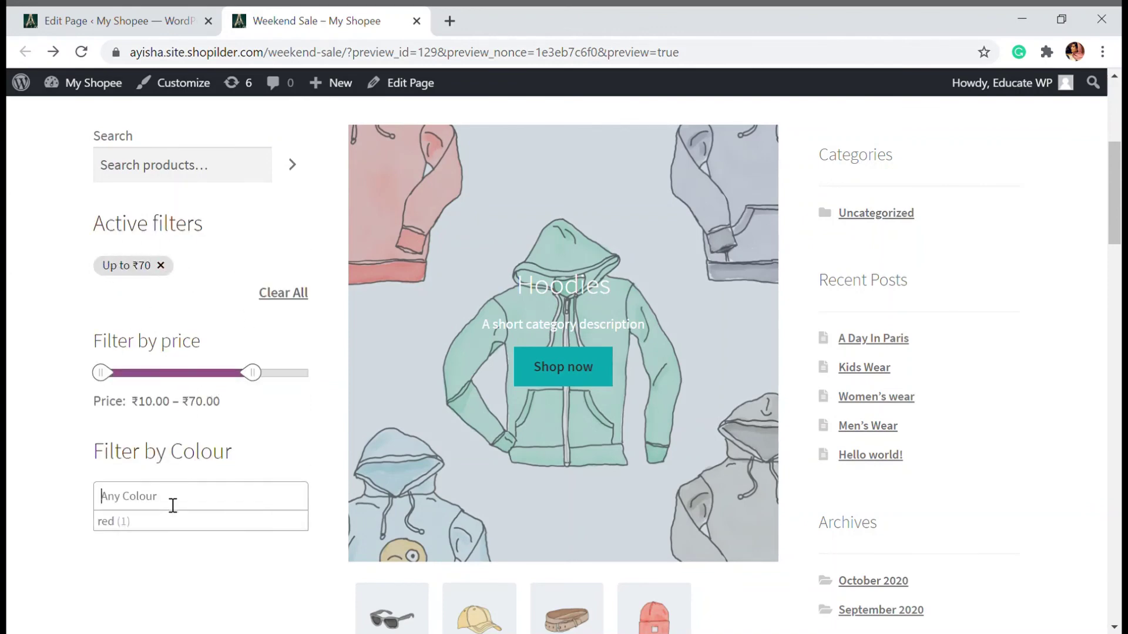
{"action": "left_click", "coordinate": [121, 525]}
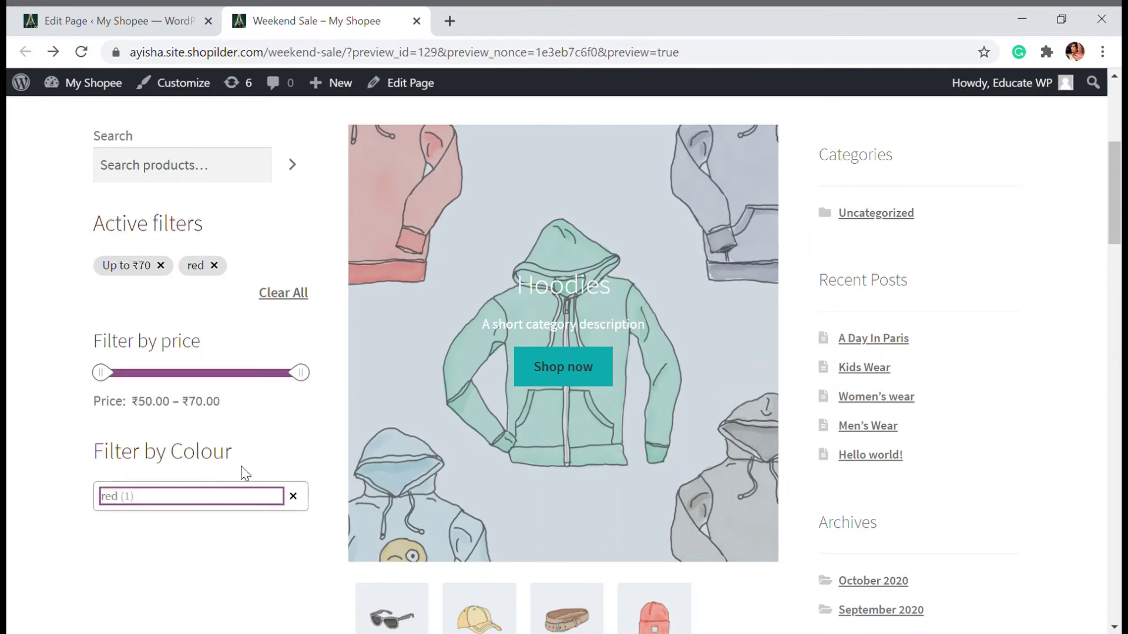
Examine the Weekend Sale preview with its active filters, Hoodies banner and product grids down to the on-sale products.
{"action": "scroll", "coordinate": [531, 420], "scroll_direction": "down", "scroll_amount": 7}
{"action": "scroll", "coordinate": [534, 428], "scroll_direction": "up", "scroll_amount": 5}
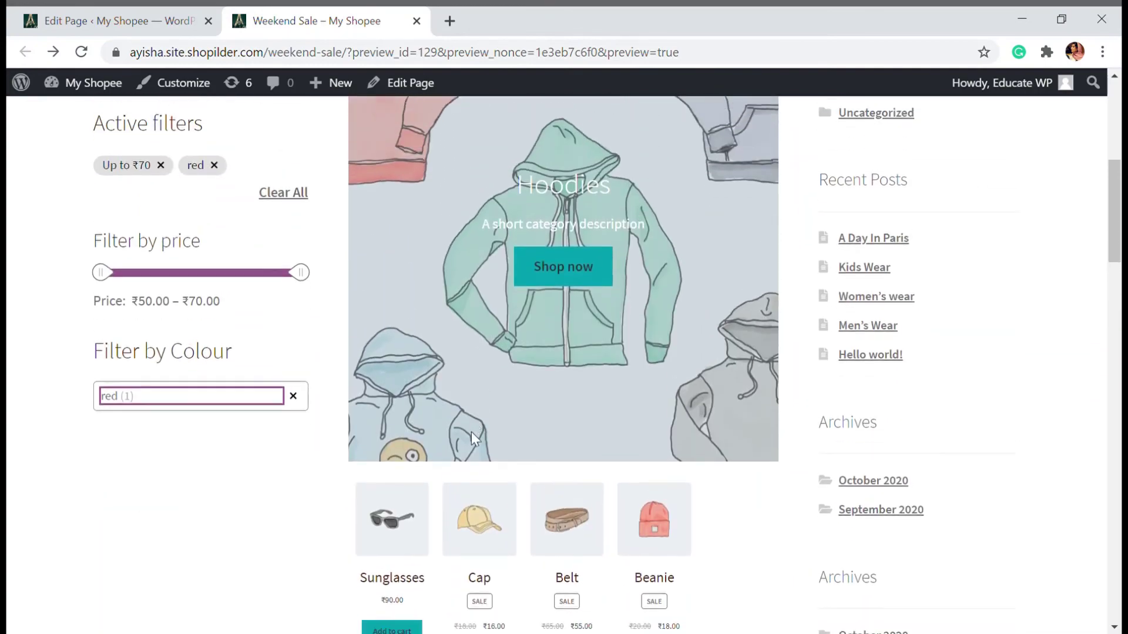
{"action": "scroll", "coordinate": [471, 431], "scroll_direction": "down", "scroll_amount": 5}
{"action": "scroll", "coordinate": [477, 429], "scroll_direction": "up", "scroll_amount": 5}
{"action": "scroll", "coordinate": [477, 428], "scroll_direction": "down", "scroll_amount": 10}
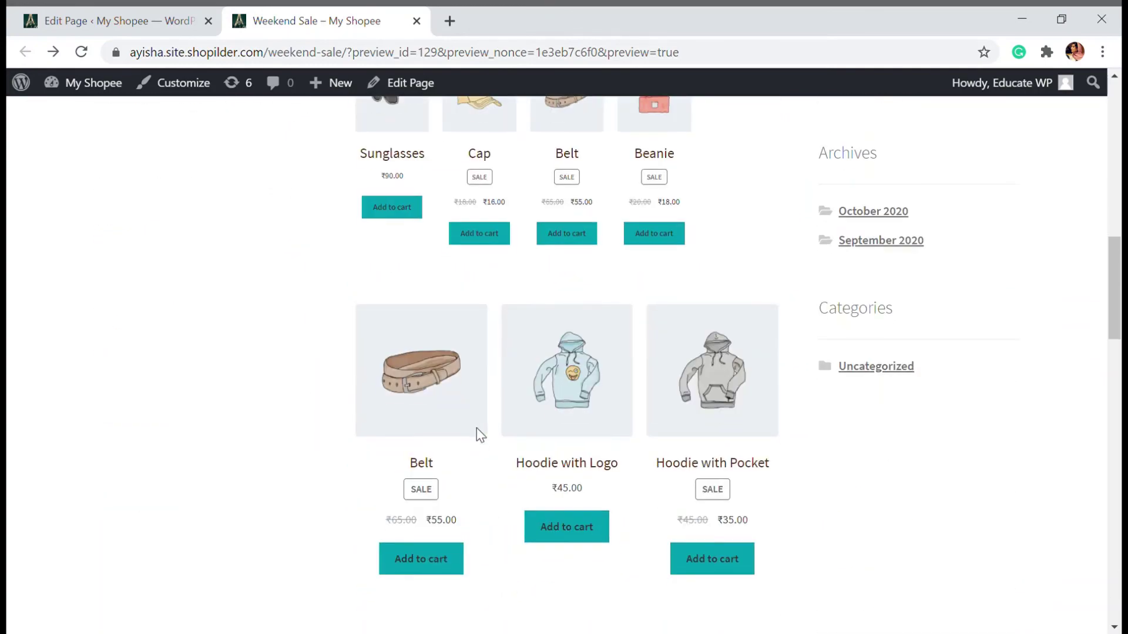
{"action": "scroll", "coordinate": [479, 420], "scroll_direction": "up", "scroll_amount": 8}
{"action": "scroll", "coordinate": [150, 329], "scroll_direction": "up", "scroll_amount": 5}
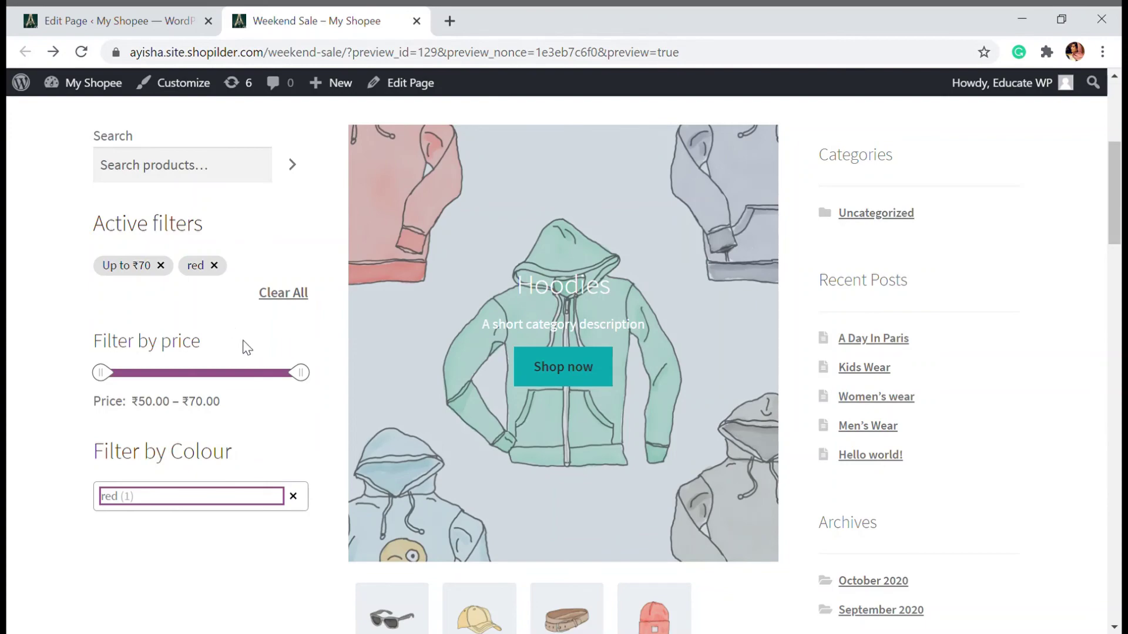
{"action": "scroll", "coordinate": [253, 333], "scroll_direction": "up", "scroll_amount": 3}
{"action": "scroll", "coordinate": [264, 340], "scroll_direction": "down", "scroll_amount": 3}
{"action": "scroll", "coordinate": [495, 271], "scroll_direction": "down", "scroll_amount": 1}
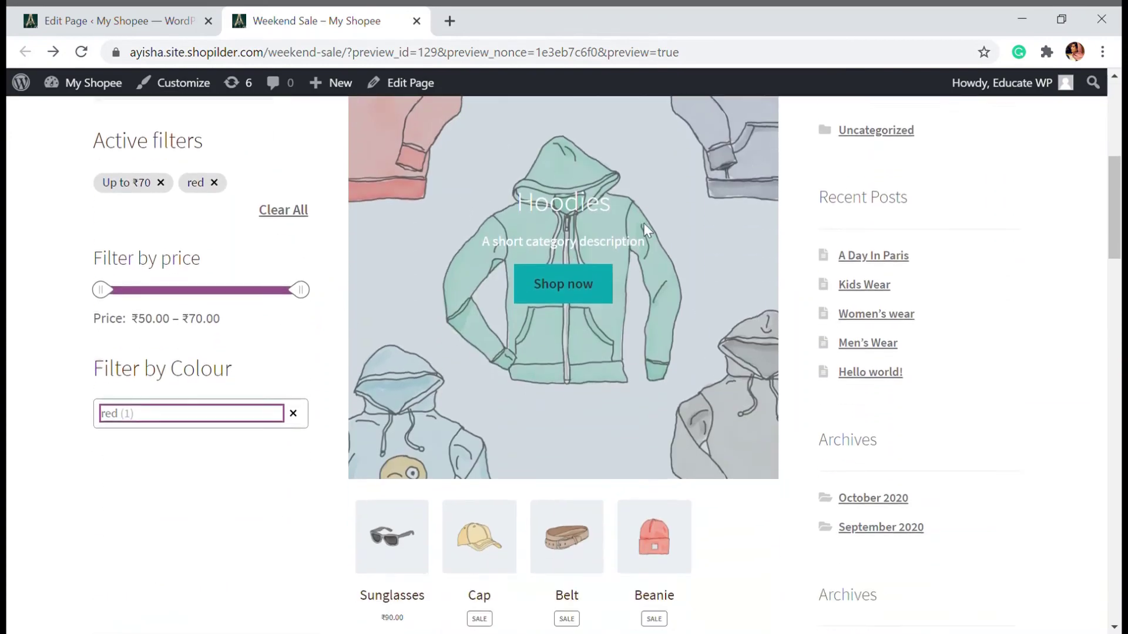
{"action": "scroll", "coordinate": [644, 223], "scroll_direction": "up", "scroll_amount": 1}
{"action": "scroll", "coordinate": [694, 411], "scroll_direction": "down", "scroll_amount": 6}
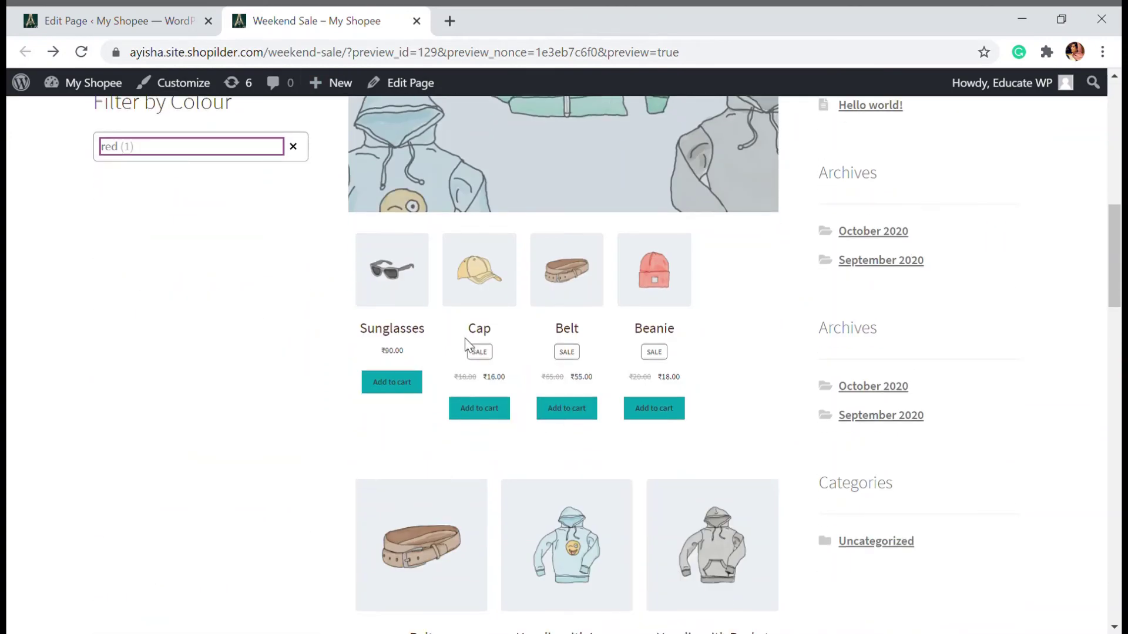
{"action": "scroll", "coordinate": [619, 350], "scroll_direction": "down", "scroll_amount": 4}
{"action": "scroll", "coordinate": [536, 297], "scroll_direction": "down", "scroll_amount": 14}
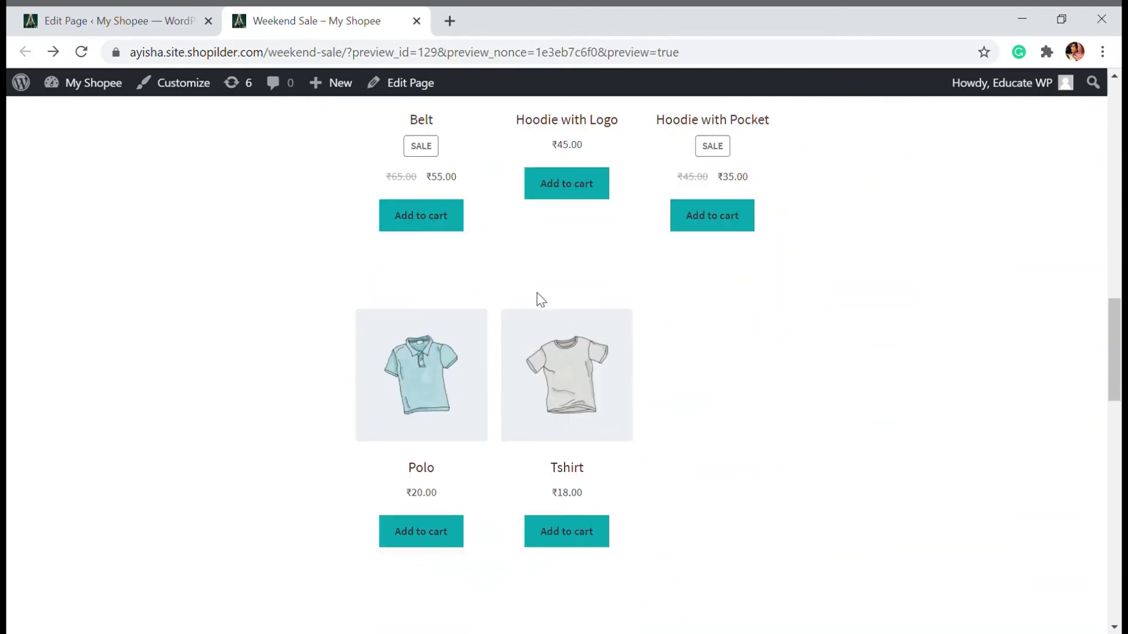
{"action": "scroll", "coordinate": [543, 432], "scroll_direction": "down", "scroll_amount": 5}
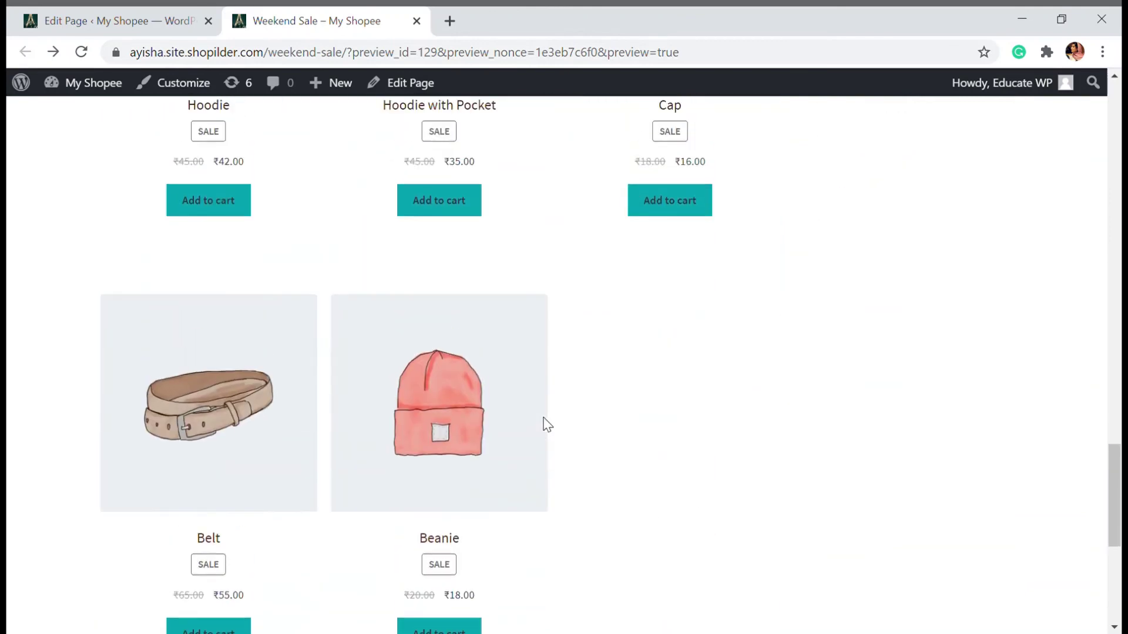
{"action": "scroll", "coordinate": [545, 423], "scroll_direction": "up", "scroll_amount": 16}
{"action": "scroll", "coordinate": [675, 282], "scroll_direction": "up", "scroll_amount": 3}
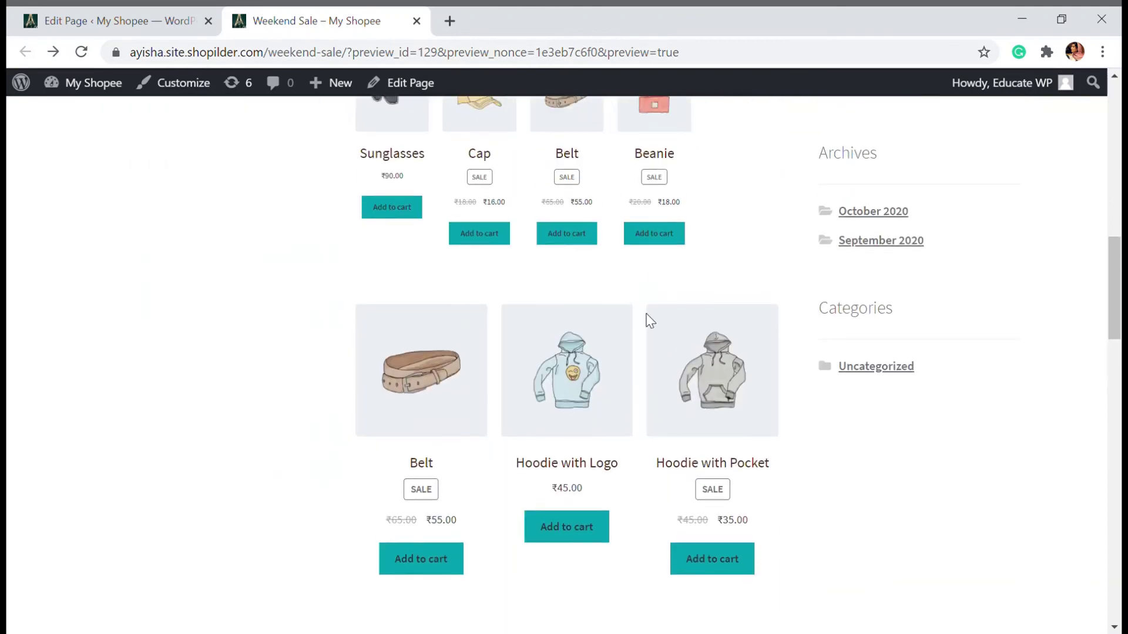
{"action": "scroll", "coordinate": [649, 320], "scroll_direction": "up", "scroll_amount": 6}
{"action": "scroll", "coordinate": [646, 317], "scroll_direction": "up", "scroll_amount": 6}
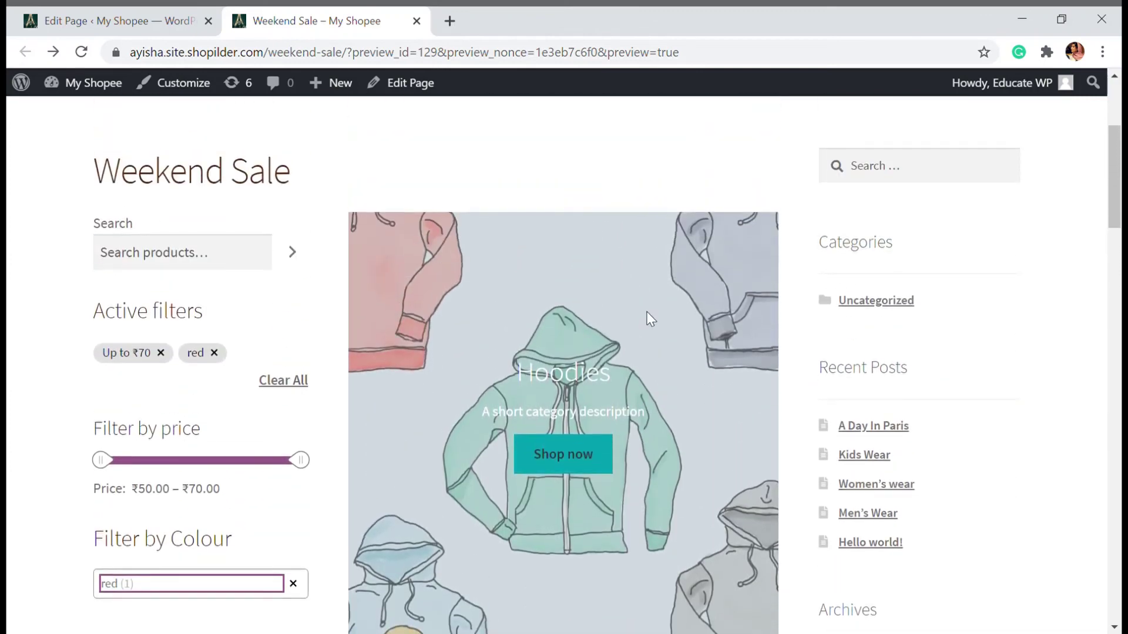
Go to the site dashboard, visit the store's front page from there and open the Homepage for editing.
{"action": "mouse_move", "coordinate": [175, 107]}
{"action": "mouse_move", "coordinate": [95, 89]}
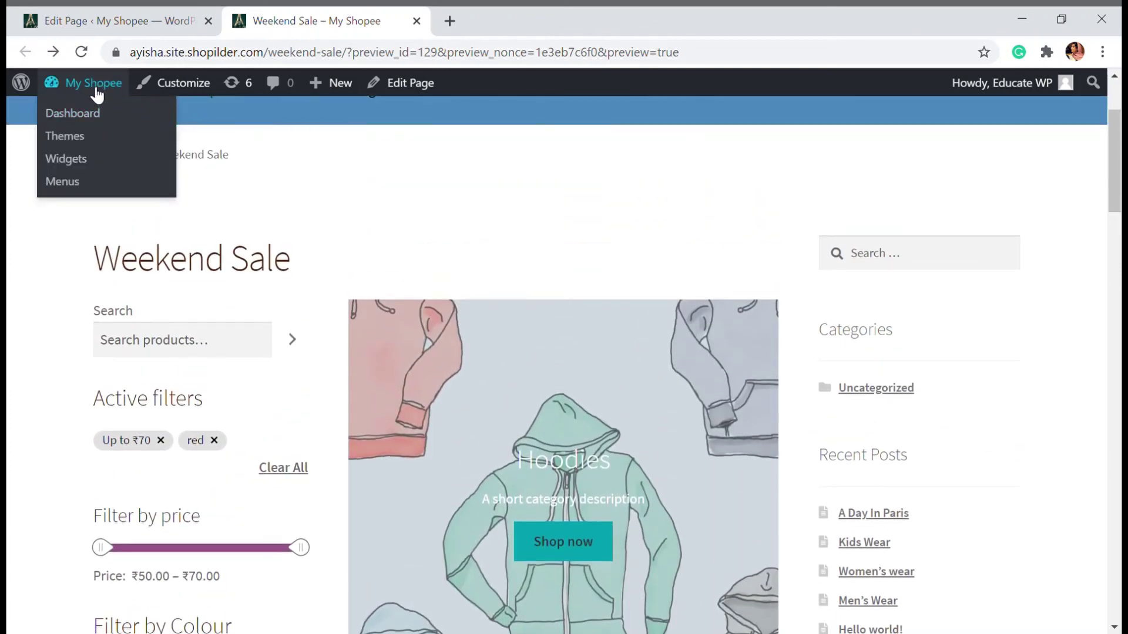
{"action": "left_click", "coordinate": [87, 114]}
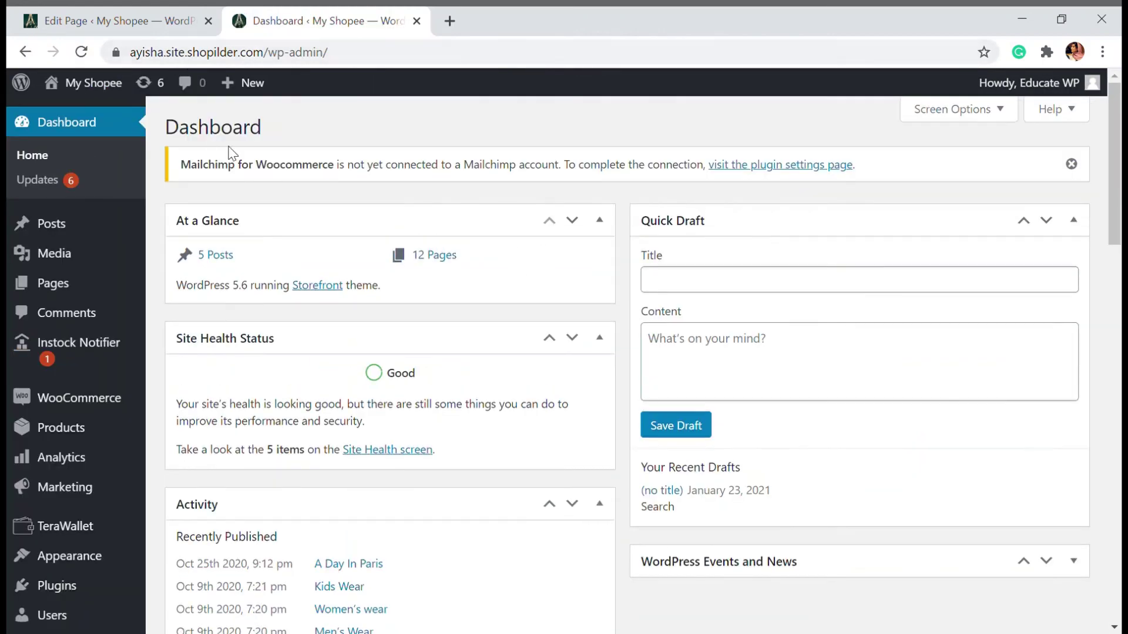
{"action": "mouse_move", "coordinate": [97, 85]}
{"action": "left_click", "coordinate": [76, 115]}
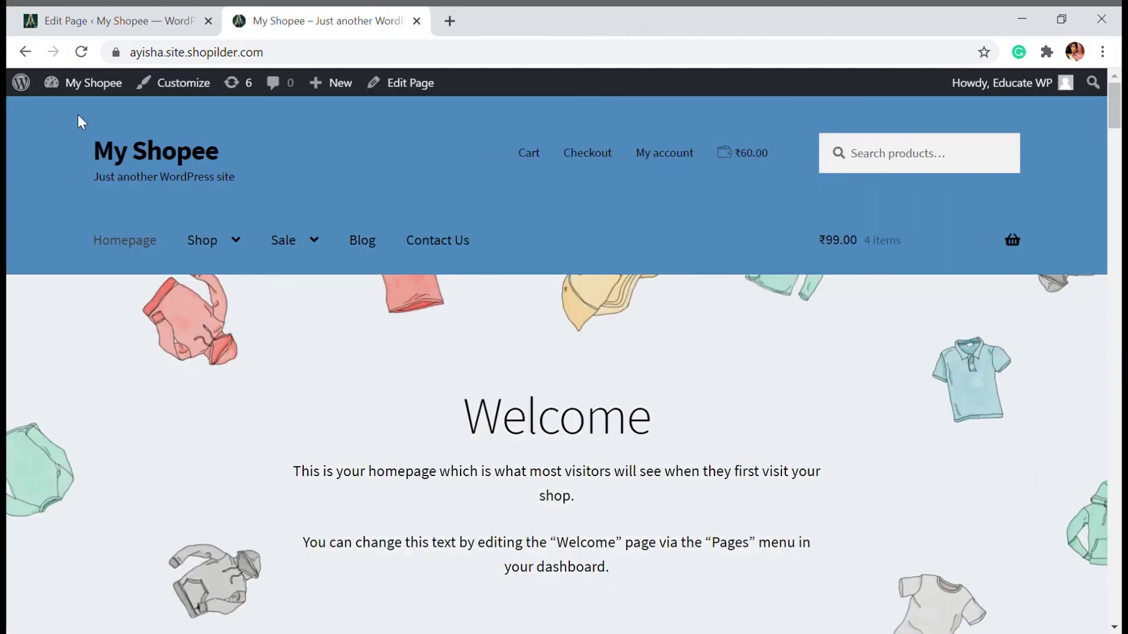
{"action": "scroll", "coordinate": [584, 372], "scroll_direction": "down", "scroll_amount": 10}
{"action": "scroll", "coordinate": [293, 149], "scroll_direction": "up", "scroll_amount": 8}
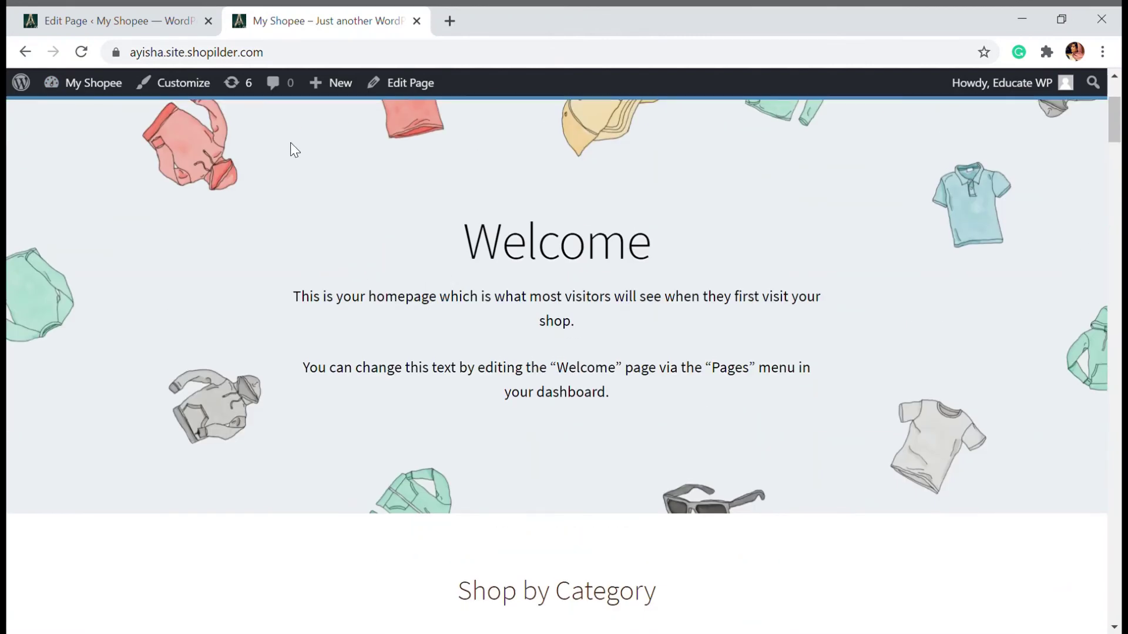
{"action": "left_click", "coordinate": [395, 88]}
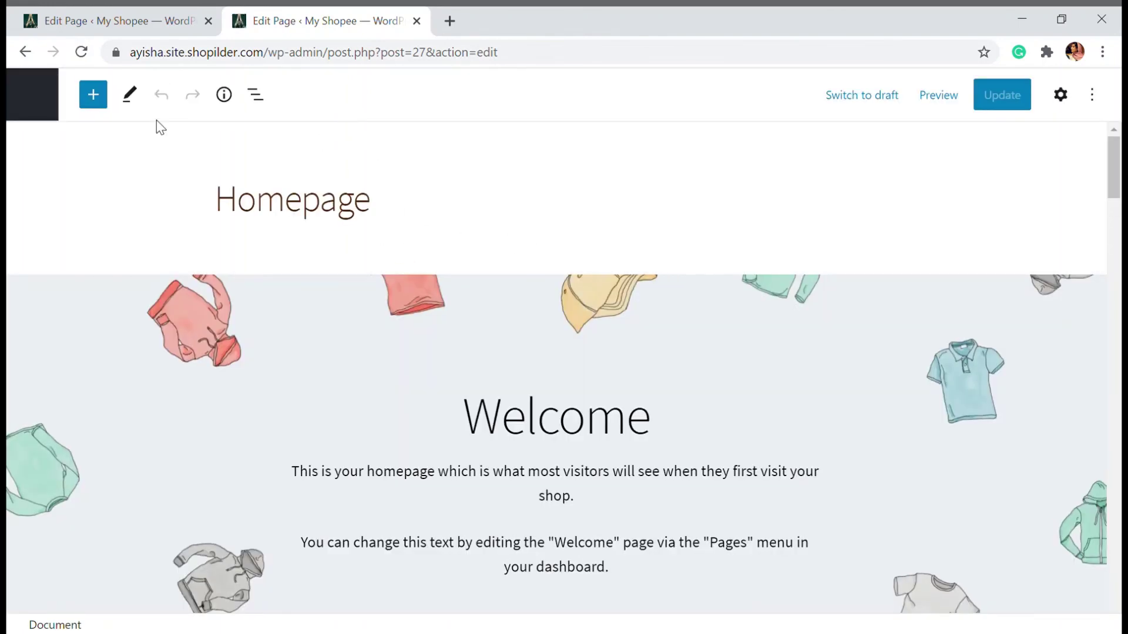
Insert an All Reviews block at the end of the Homepage, below the last product grid.
{"action": "scroll", "coordinate": [269, 231], "scroll_direction": "down", "scroll_amount": 12}
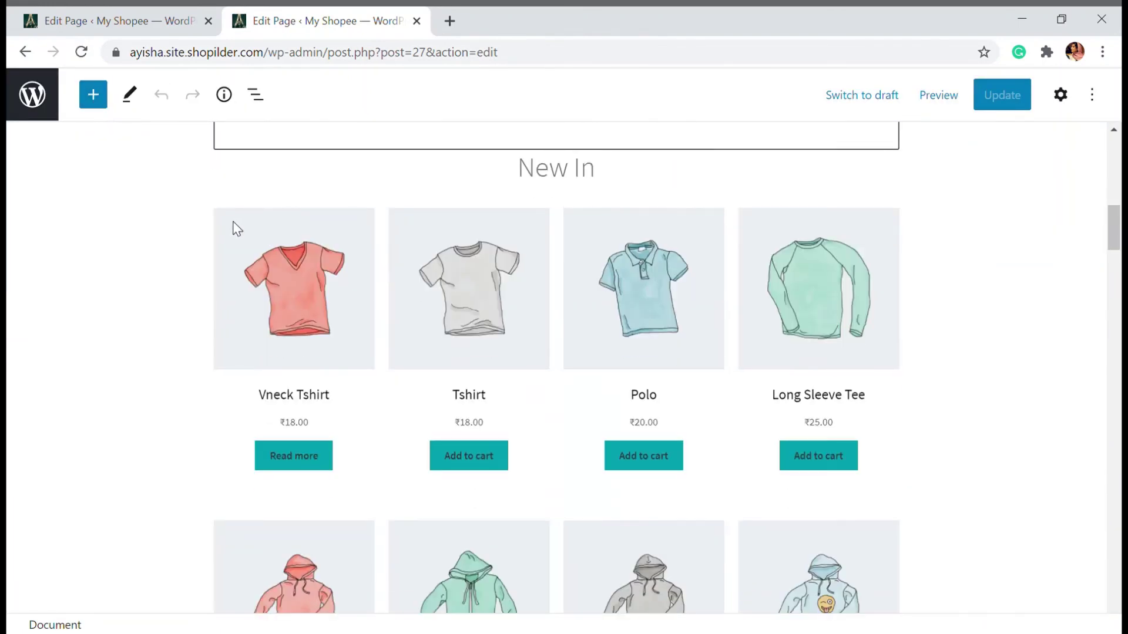
{"action": "scroll", "coordinate": [235, 227], "scroll_direction": "down", "scroll_amount": 4}
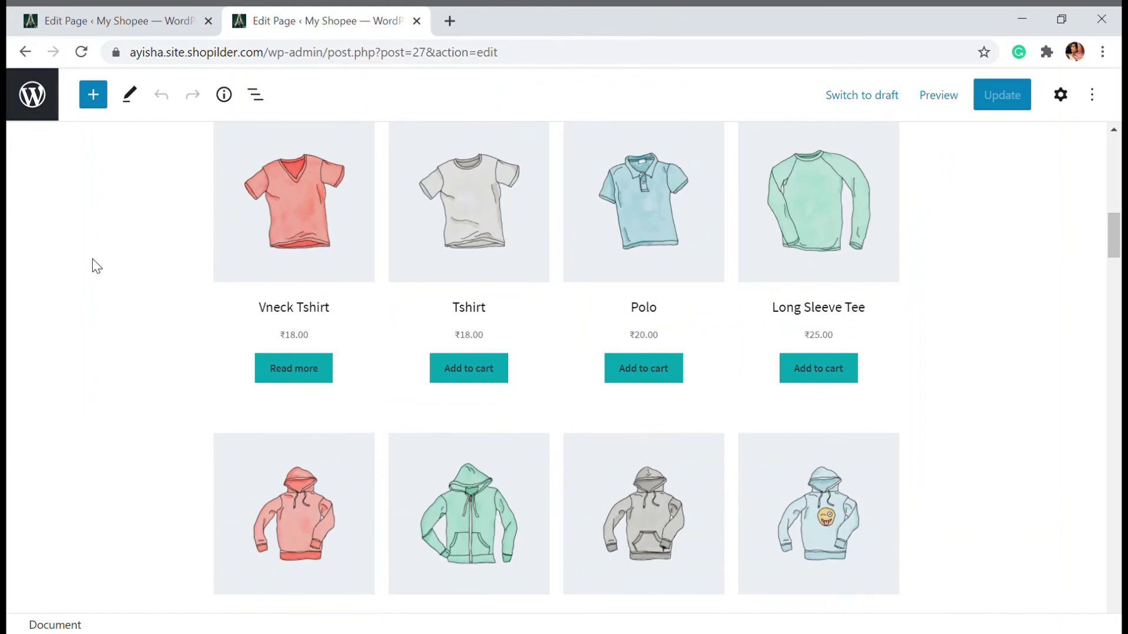
{"action": "scroll", "coordinate": [213, 308], "scroll_direction": "down", "scroll_amount": 1}
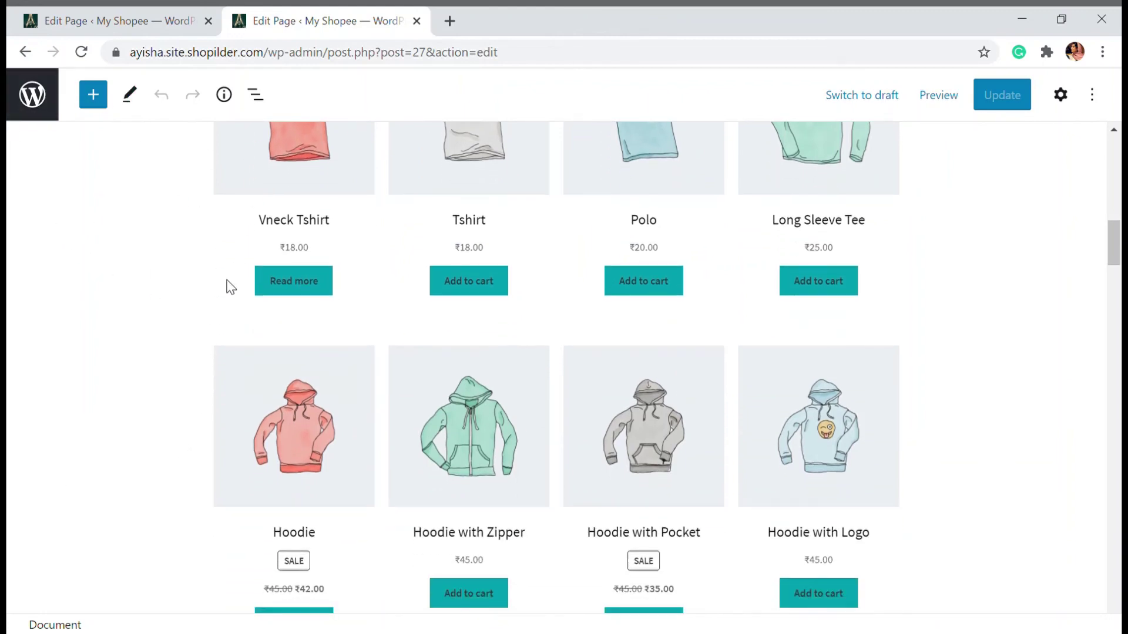
{"action": "scroll", "coordinate": [235, 276], "scroll_direction": "down", "scroll_amount": 5}
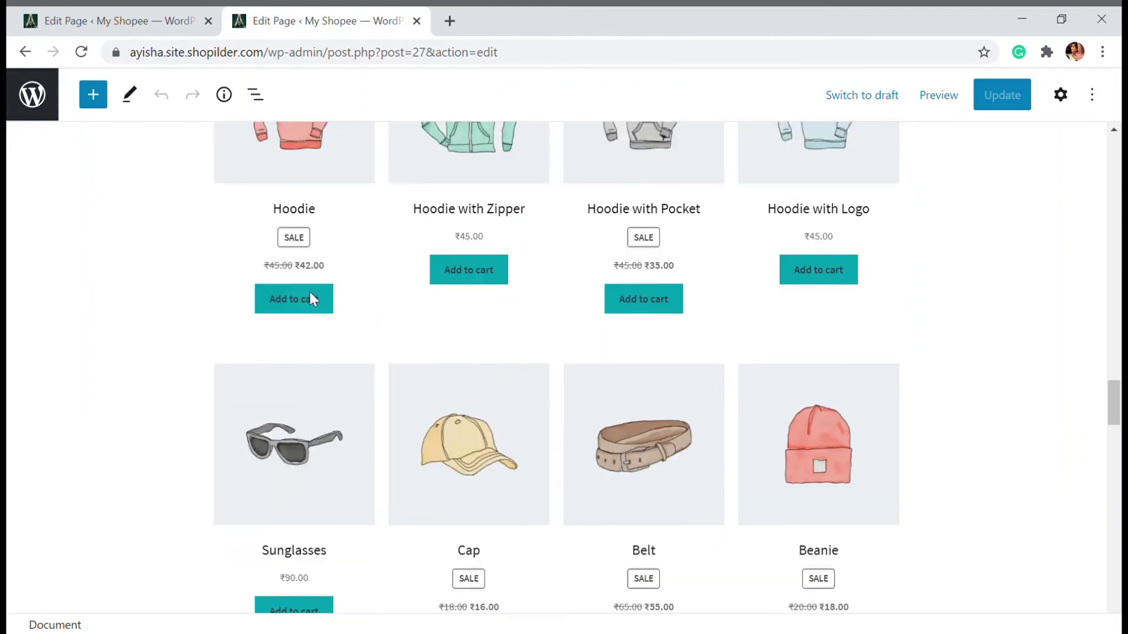
{"action": "scroll", "coordinate": [314, 291], "scroll_direction": "down", "scroll_amount": 20}
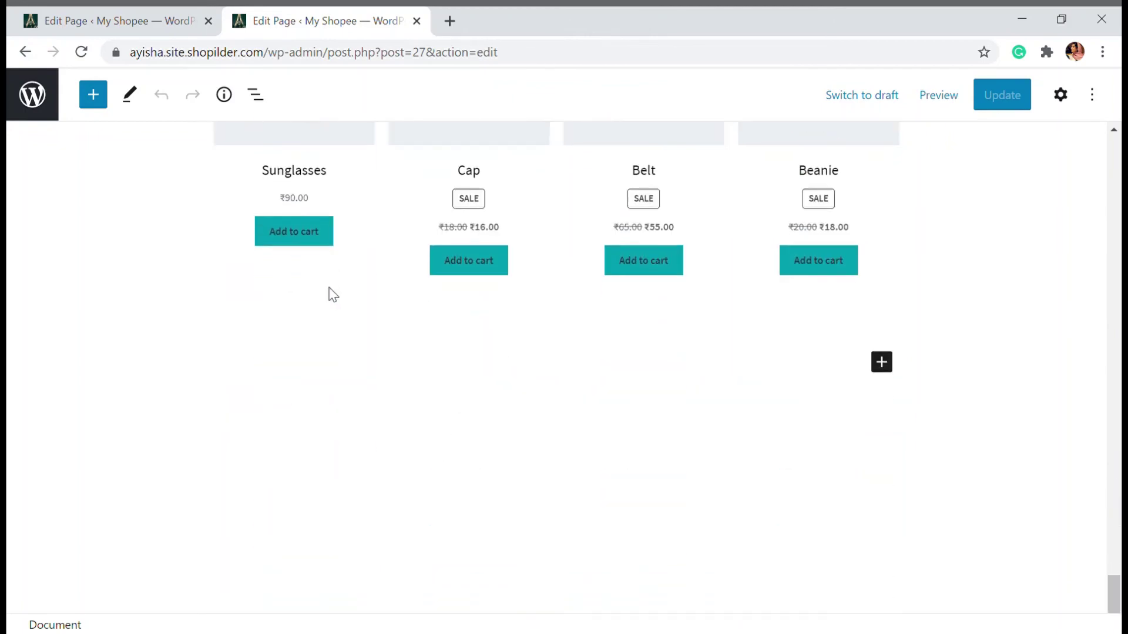
{"action": "left_click", "coordinate": [881, 363]}
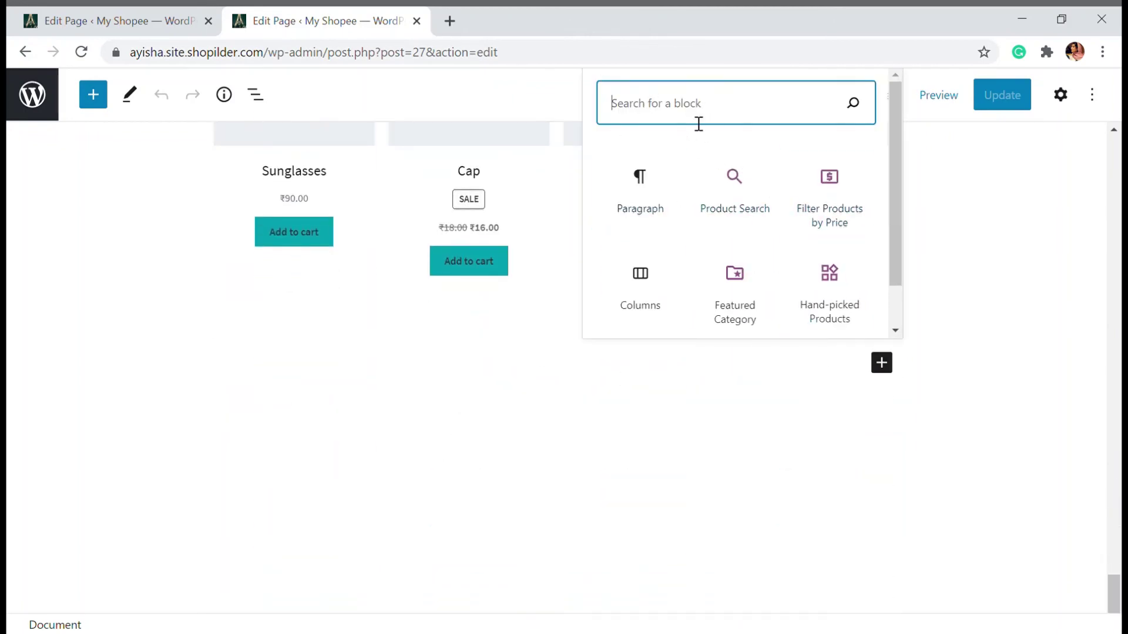
{"action": "type", "text": "revi"}
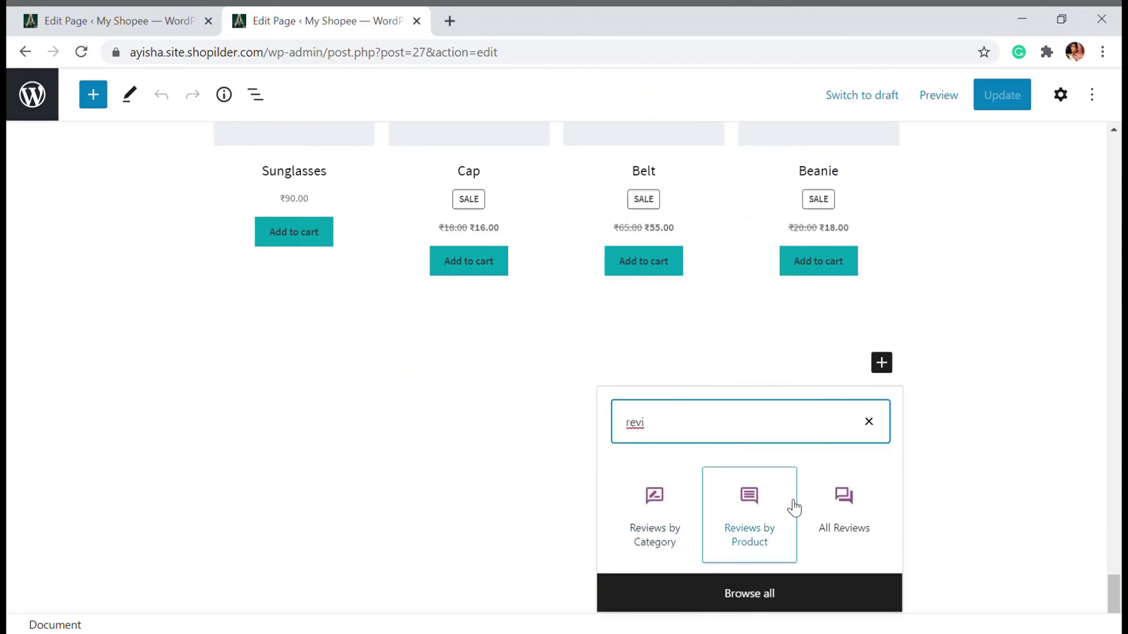
{"action": "left_click", "coordinate": [882, 522]}
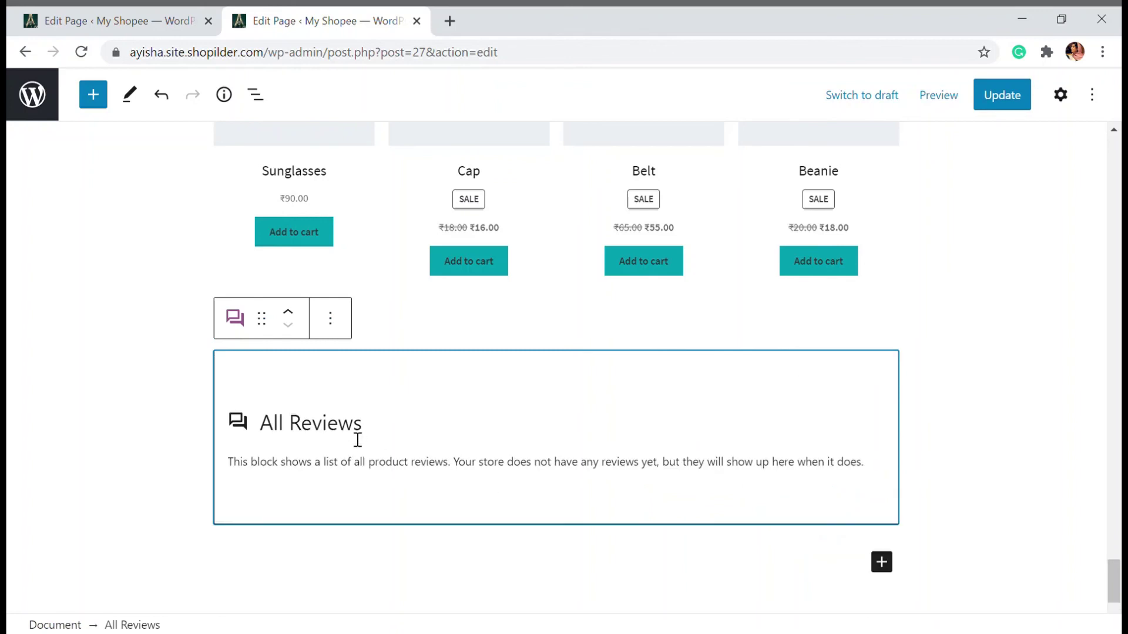
Examine the Homepage layout in the editor, including the Shop by Category, New In, We Recommend and Fan Favorites sections.
{"action": "scroll", "coordinate": [519, 360], "scroll_direction": "down", "scroll_amount": 2}
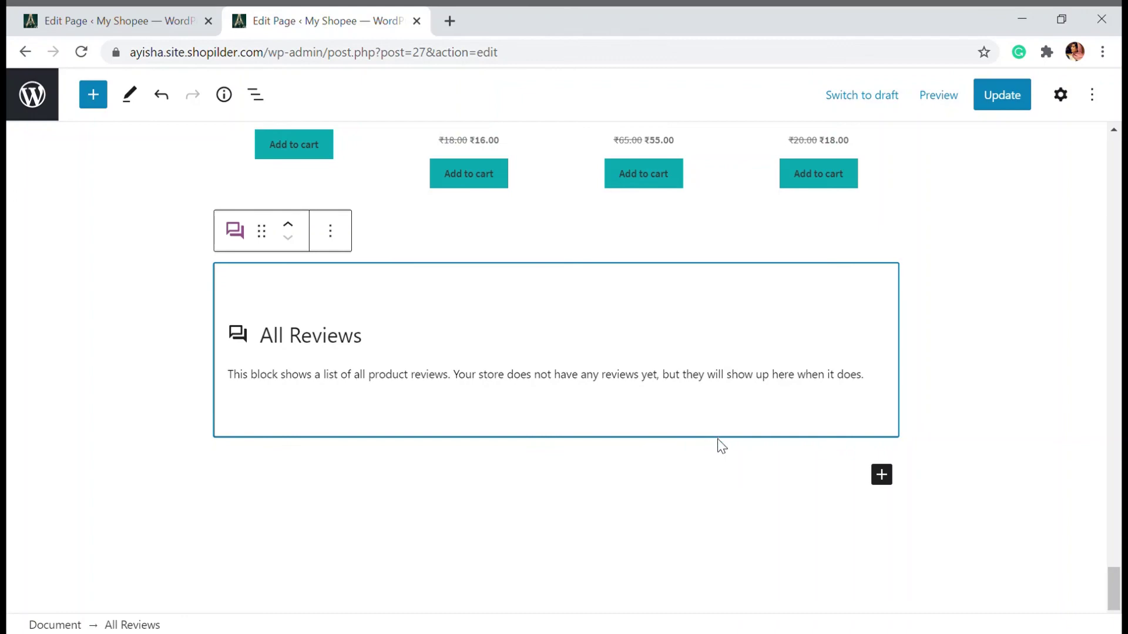
{"action": "scroll", "coordinate": [716, 446], "scroll_direction": "up", "scroll_amount": 10}
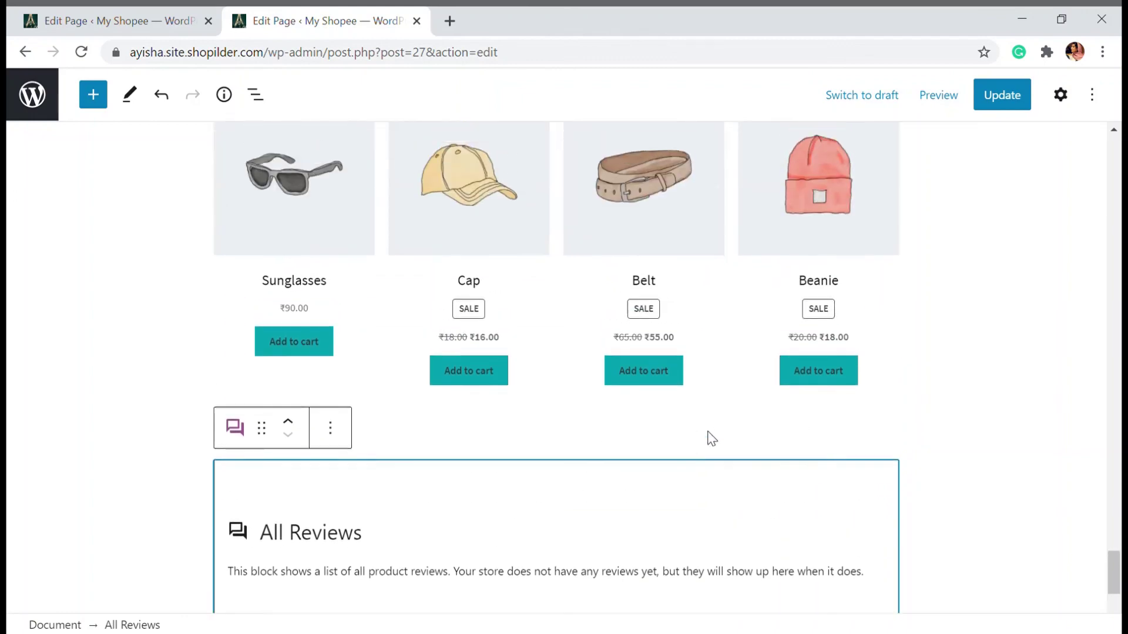
{"action": "scroll", "coordinate": [712, 437], "scroll_direction": "up", "scroll_amount": 10}
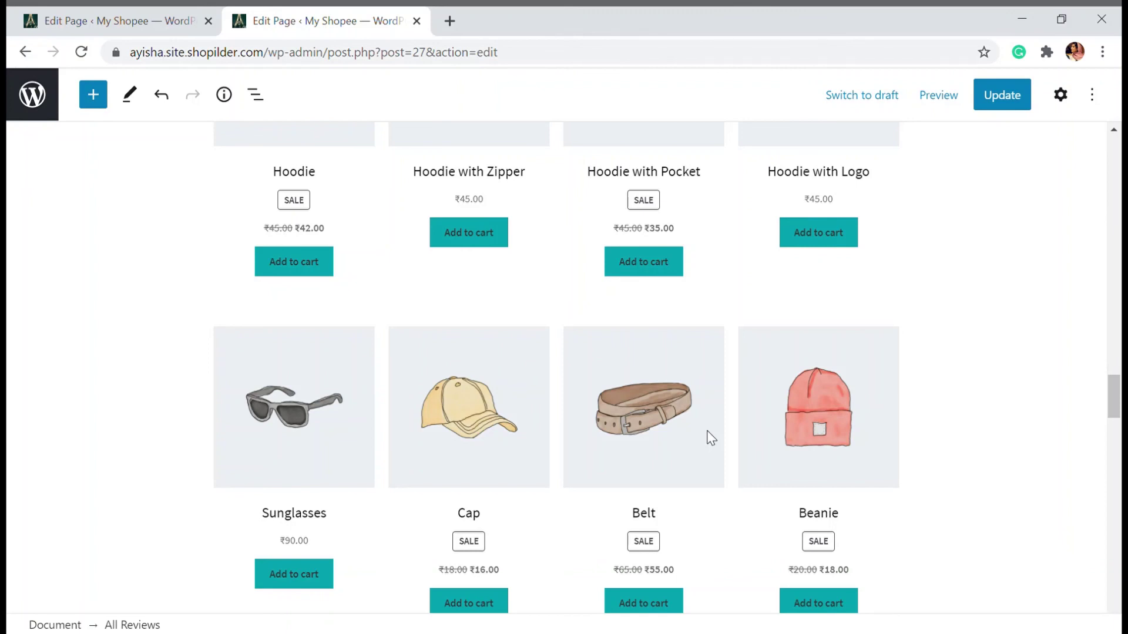
{"action": "scroll", "coordinate": [710, 437], "scroll_direction": "up", "scroll_amount": 10}
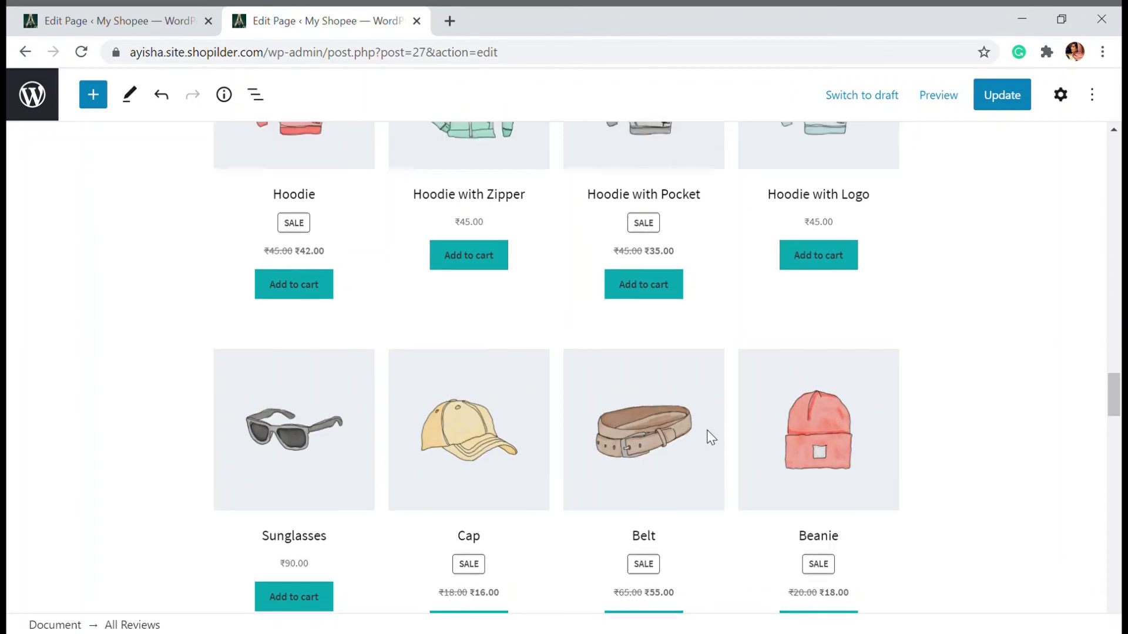
{"action": "scroll", "coordinate": [715, 439], "scroll_direction": "up", "scroll_amount": 4}
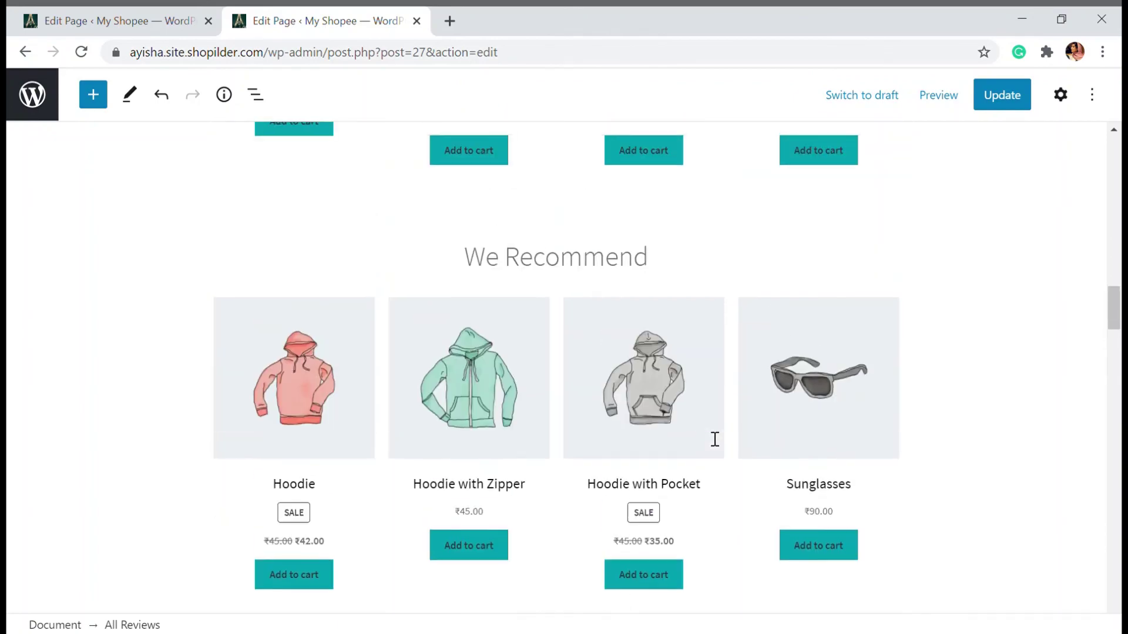
{"action": "scroll", "coordinate": [707, 435], "scroll_direction": "down", "scroll_amount": 6}
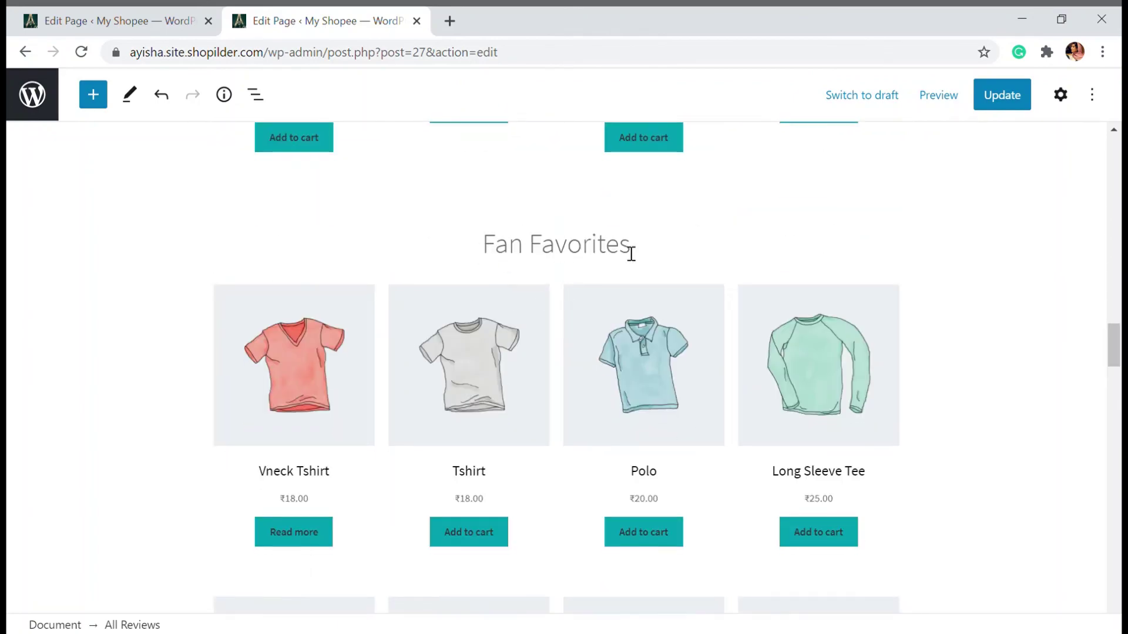
{"action": "scroll", "coordinate": [630, 254], "scroll_direction": "up", "scroll_amount": 7}
{"action": "scroll", "coordinate": [595, 268], "scroll_direction": "up", "scroll_amount": 10}
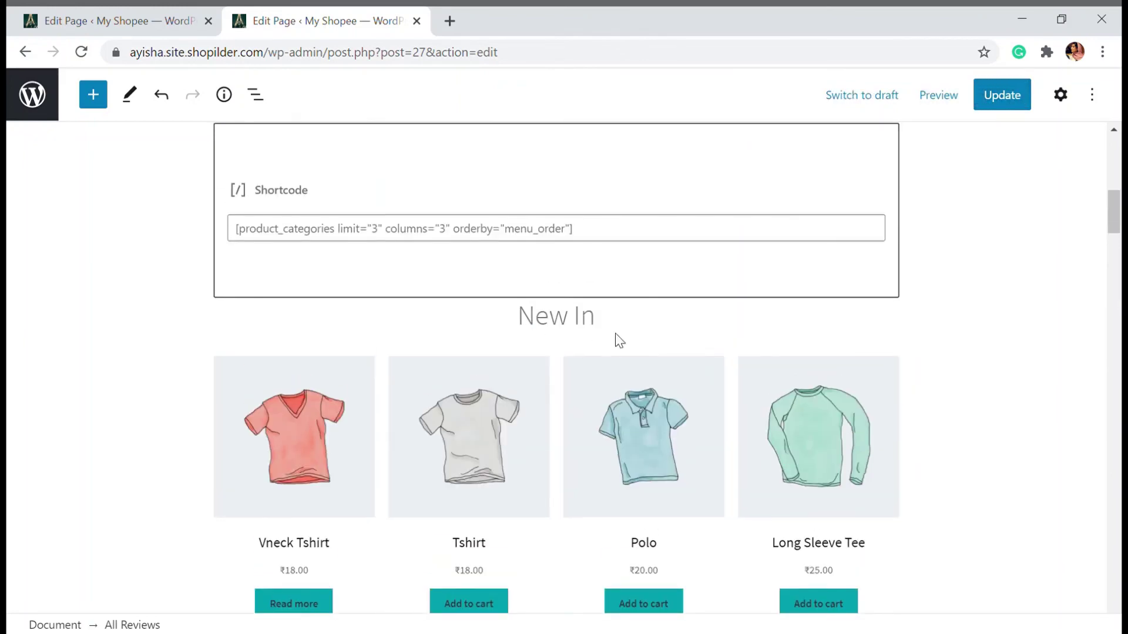
{"action": "scroll", "coordinate": [592, 333], "scroll_direction": "up", "scroll_amount": 7}
{"action": "scroll", "coordinate": [637, 329], "scroll_direction": "down", "scroll_amount": 3}
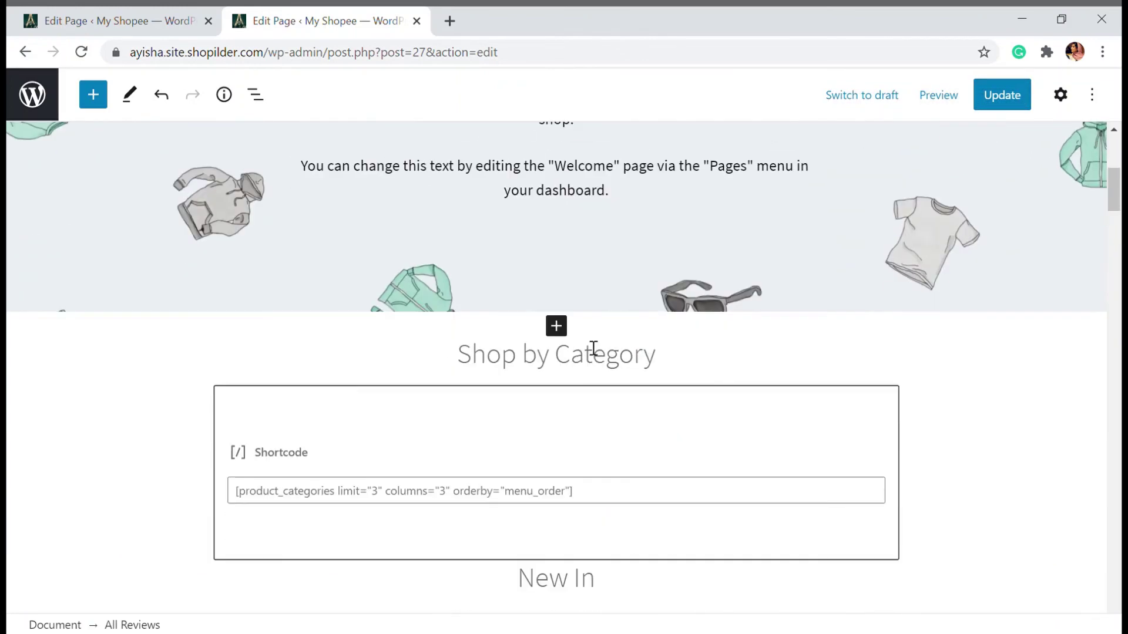
{"action": "scroll", "coordinate": [498, 343], "scroll_direction": "down", "scroll_amount": 10}
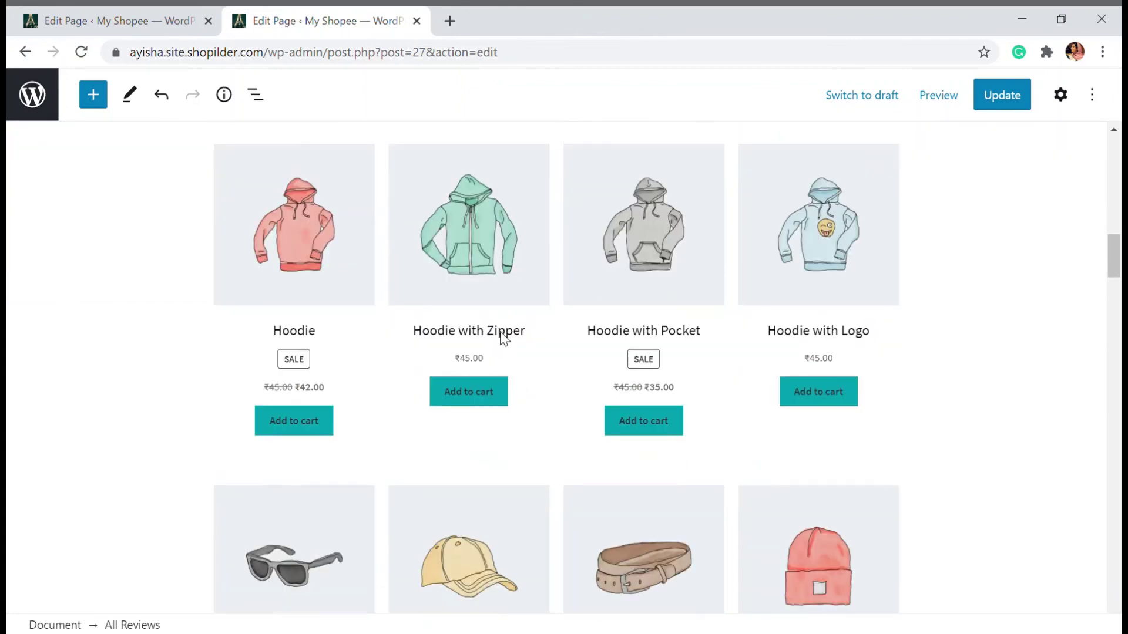